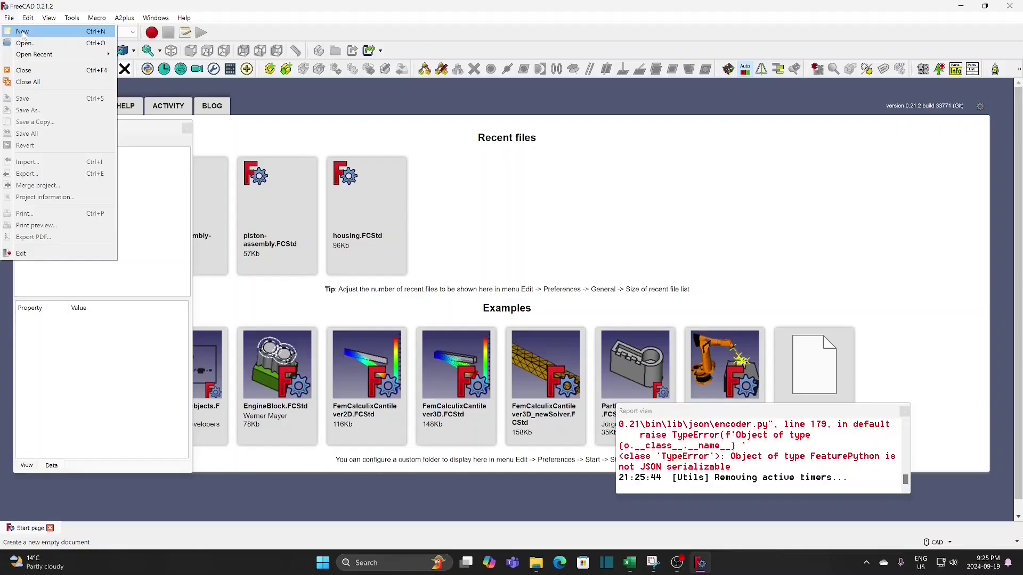
- Create a new document saved as piston-assembly, replacing the existing file, and close the report view
click(22, 32)
click(9, 18)
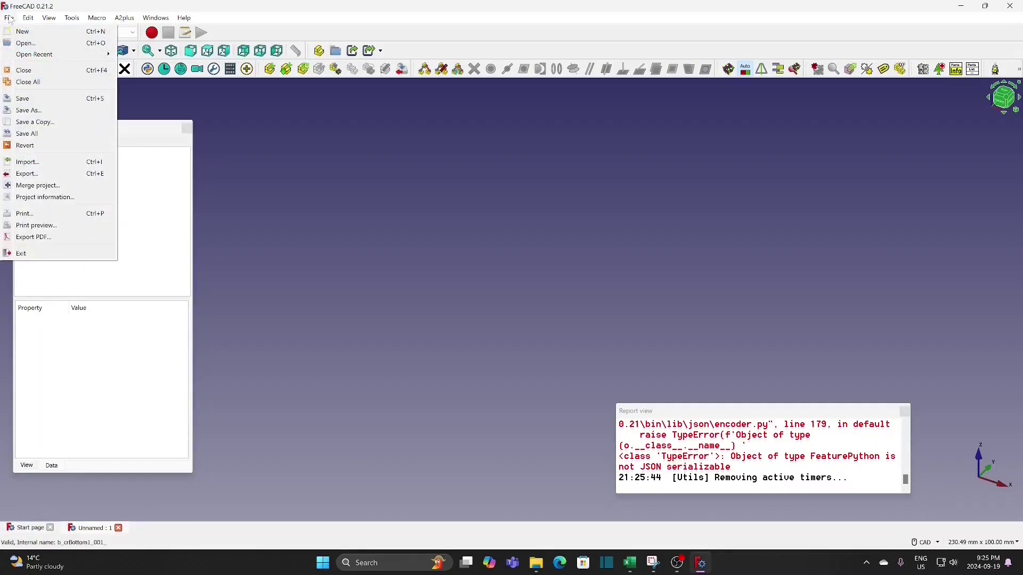
click(40, 110)
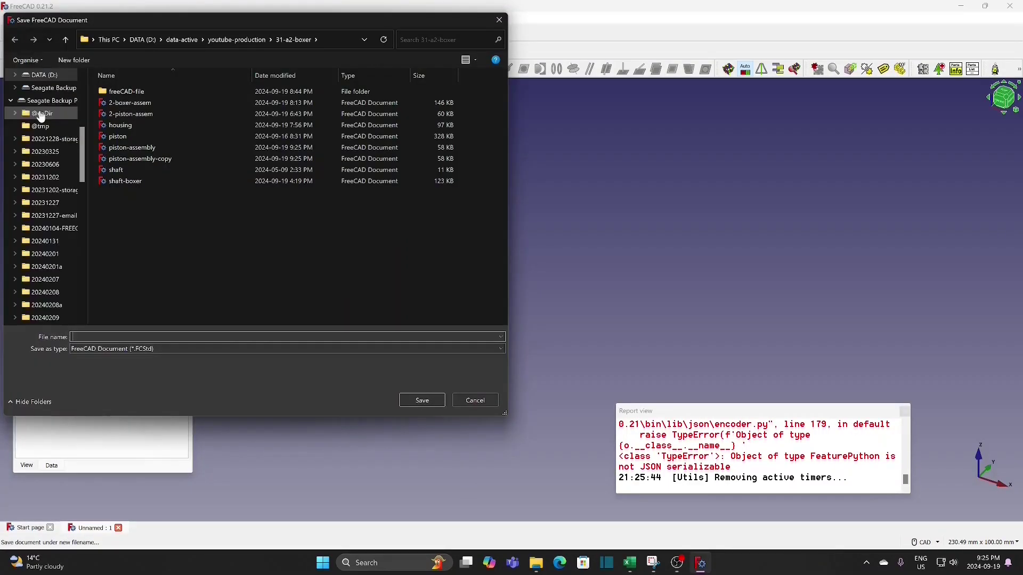
click(422, 400)
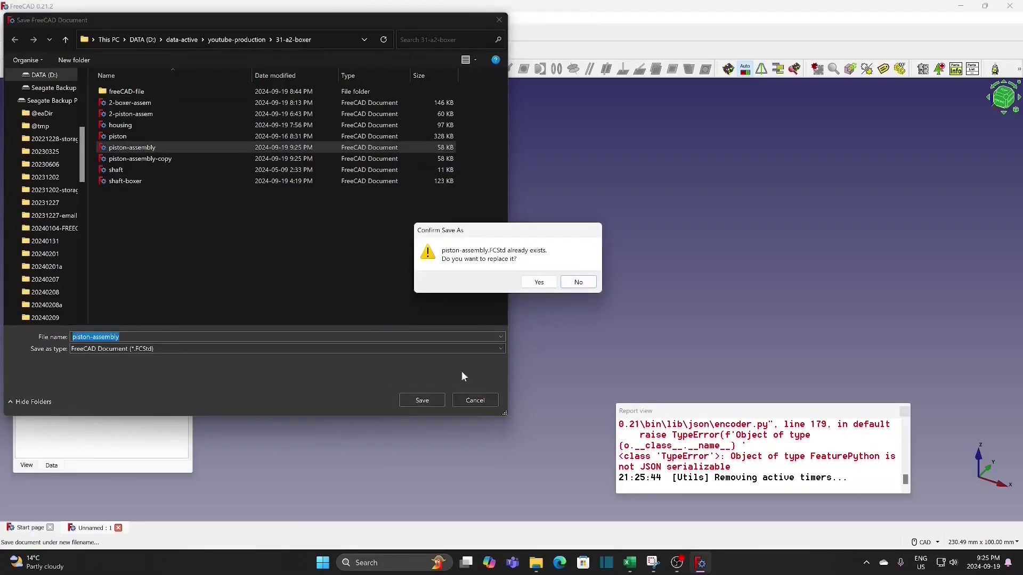
click(539, 283)
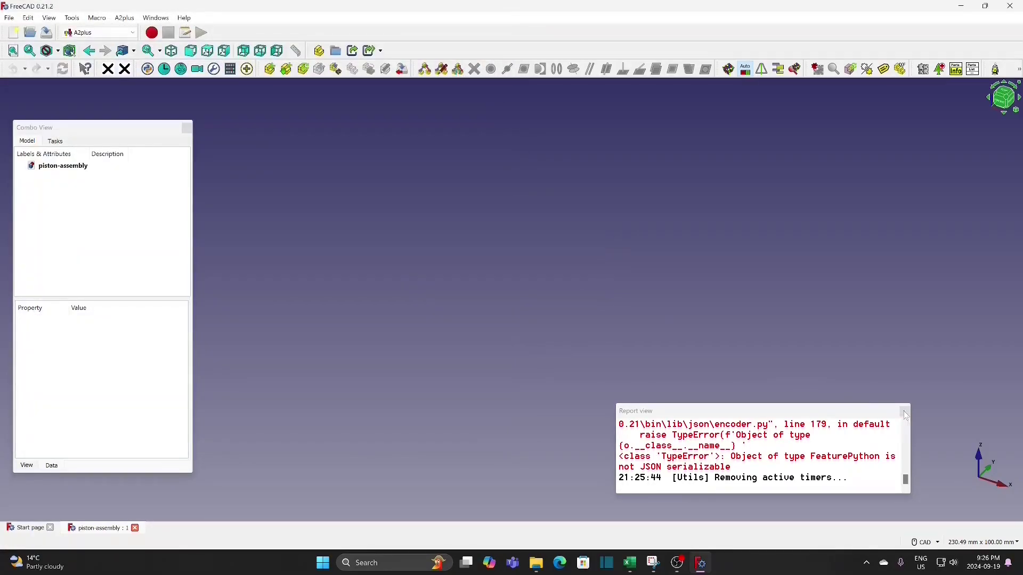
click(905, 411)
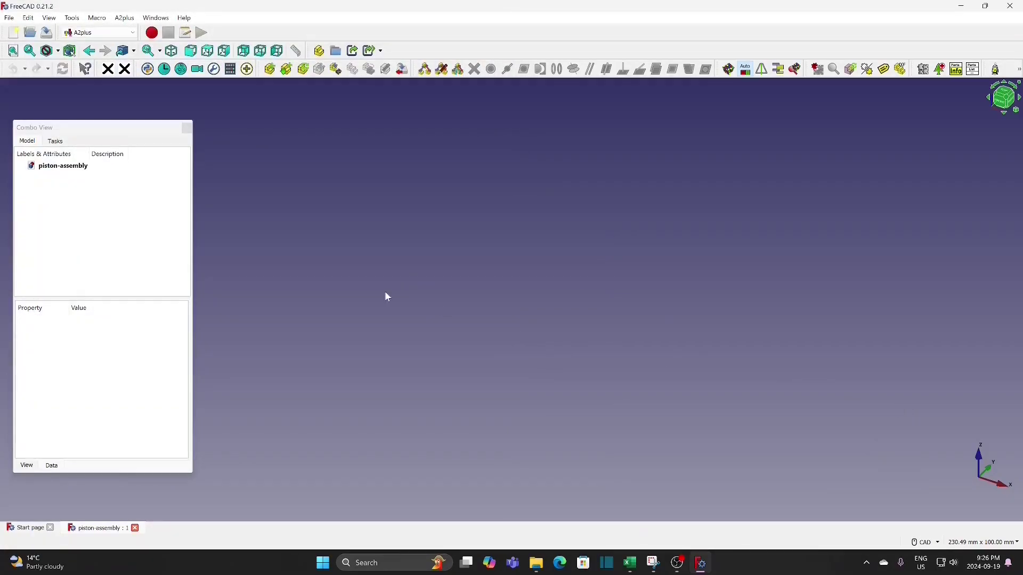
- Import connecting-rod.step into the assembly as the first part
click(268, 69)
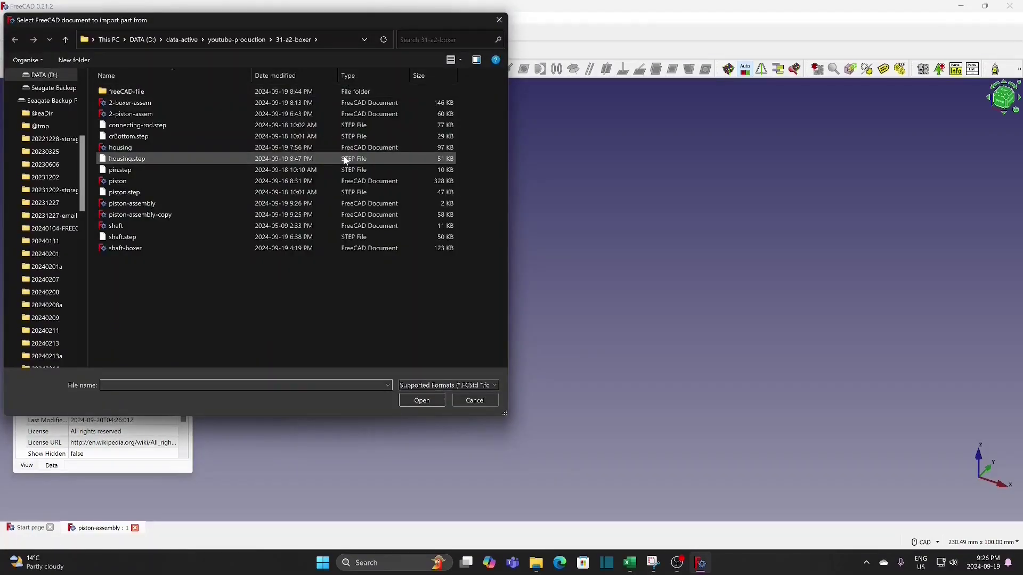
click(168, 127)
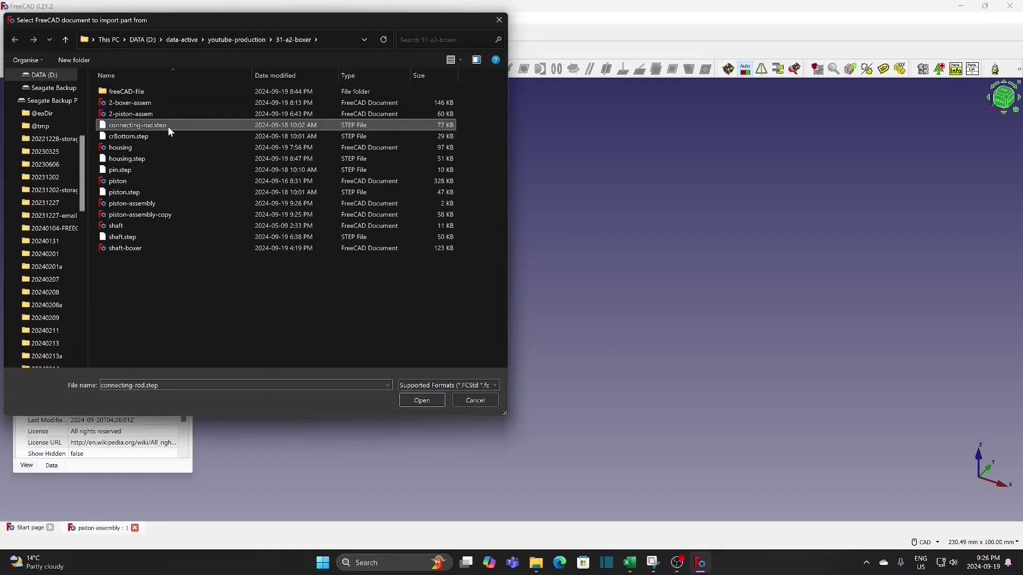
click(421, 401)
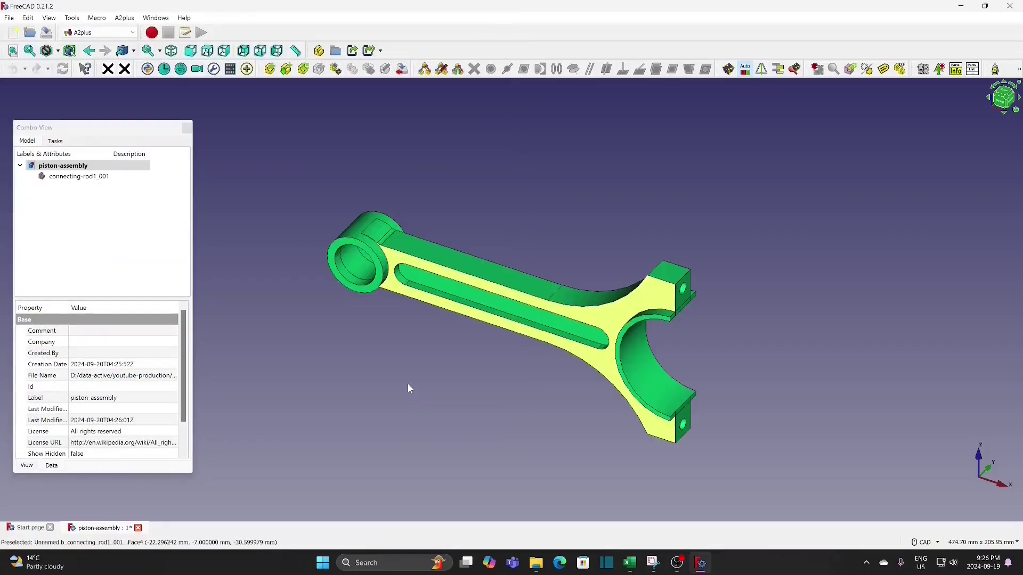
- Import crBottom.step into the assembly
click(271, 69)
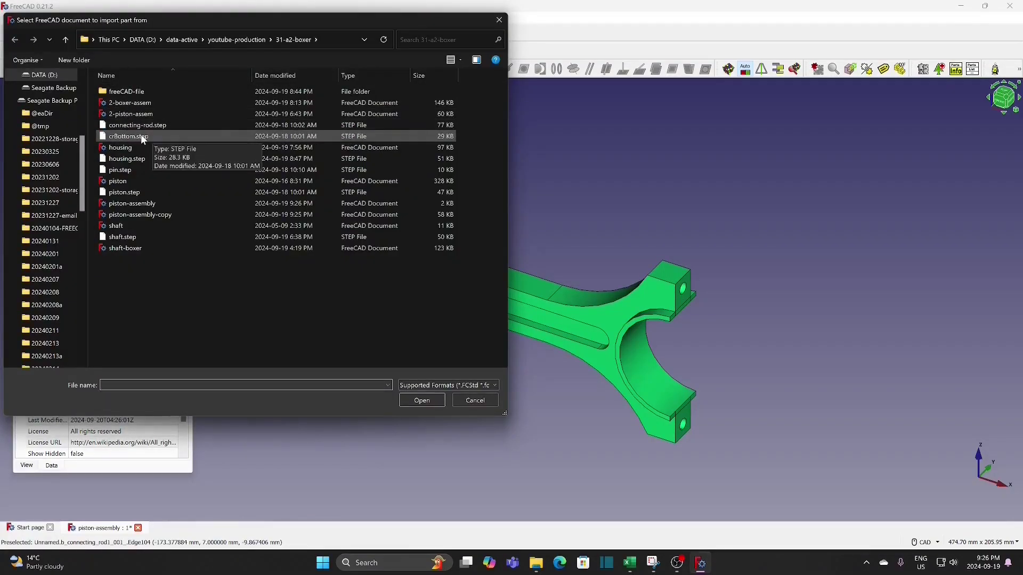
click(140, 136)
click(411, 400)
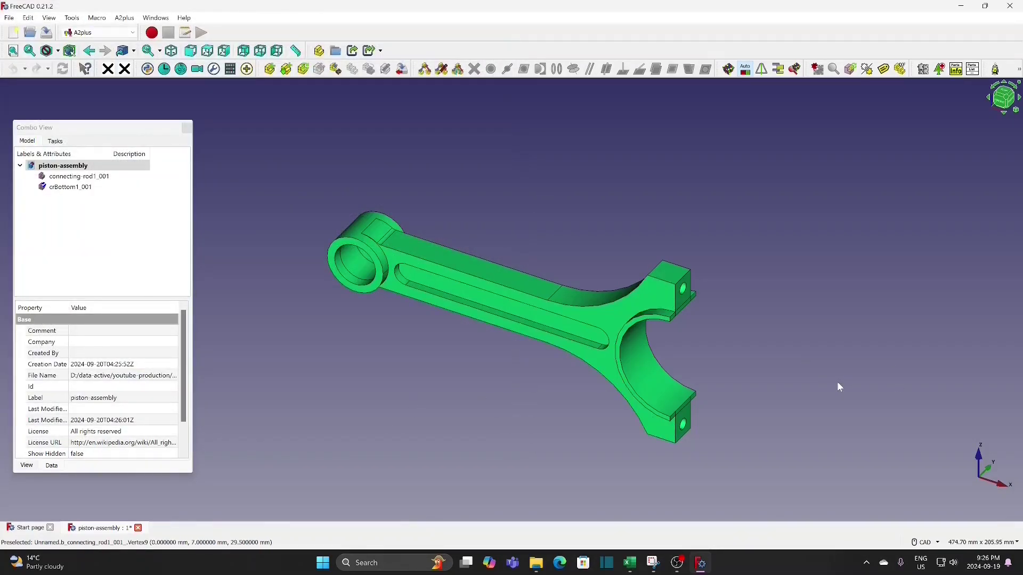
- Transform the connecting rod to about X -440 mm and Z 600 mm so it sits beside the bottom cap
scroll(837, 381, down, 5)
scroll(573, 315, down, 4)
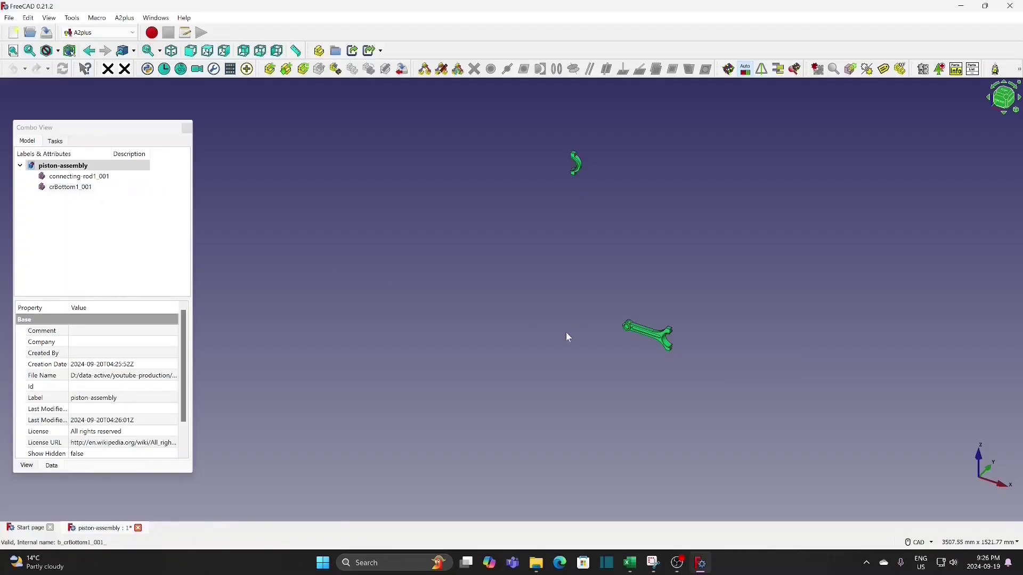
click(637, 331)
right_click(636, 331)
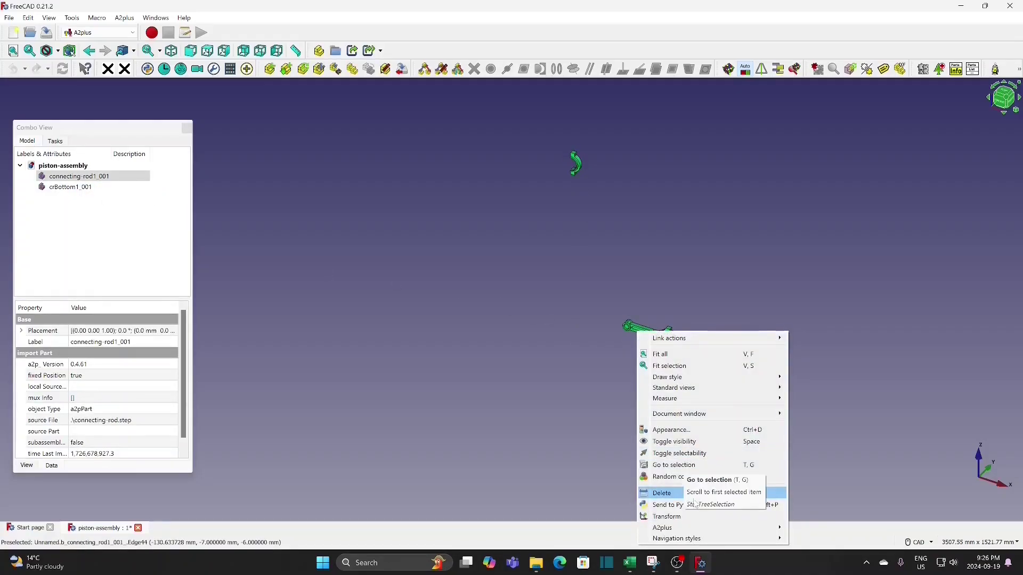
click(694, 517)
drag(770, 372, 657, 295)
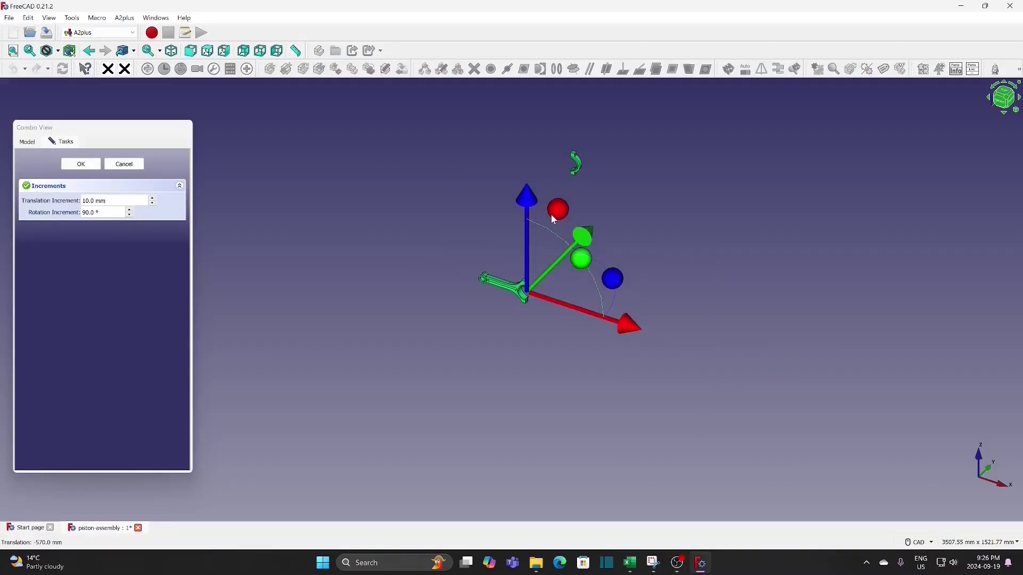
drag(522, 197, 664, 193)
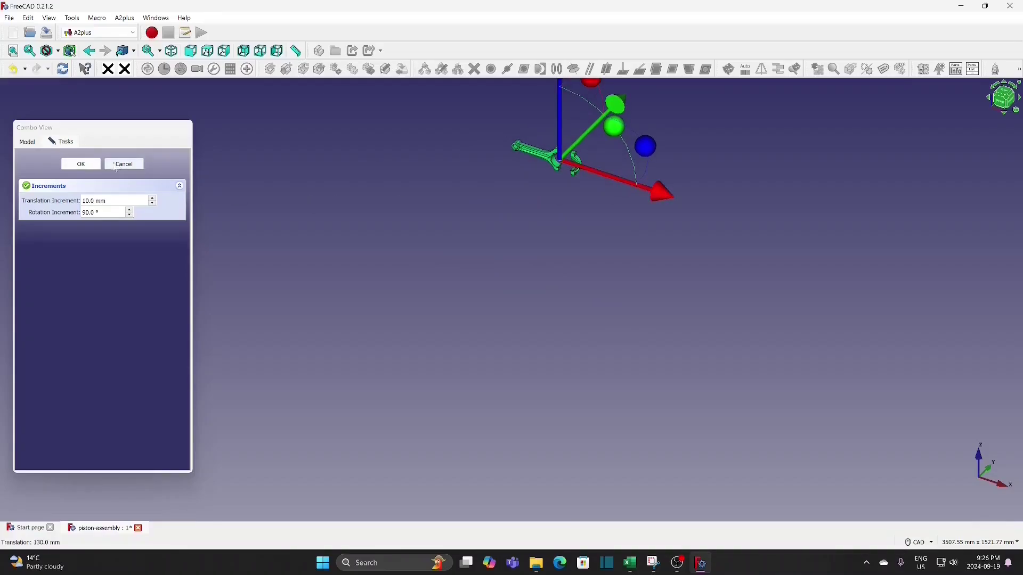
click(84, 165)
click(541, 247)
key(v)
key(f)
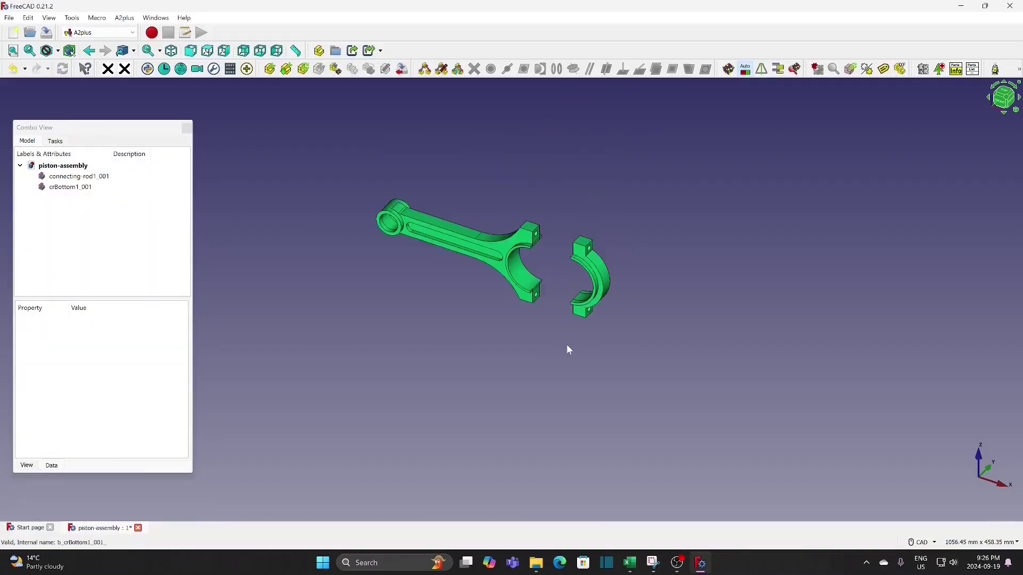
- Add a Circular-Edge constraint between a bolt-hole edge on the connecting rod's forked end and the matching hole edge on crBottom
scroll(536, 251, up, 2)
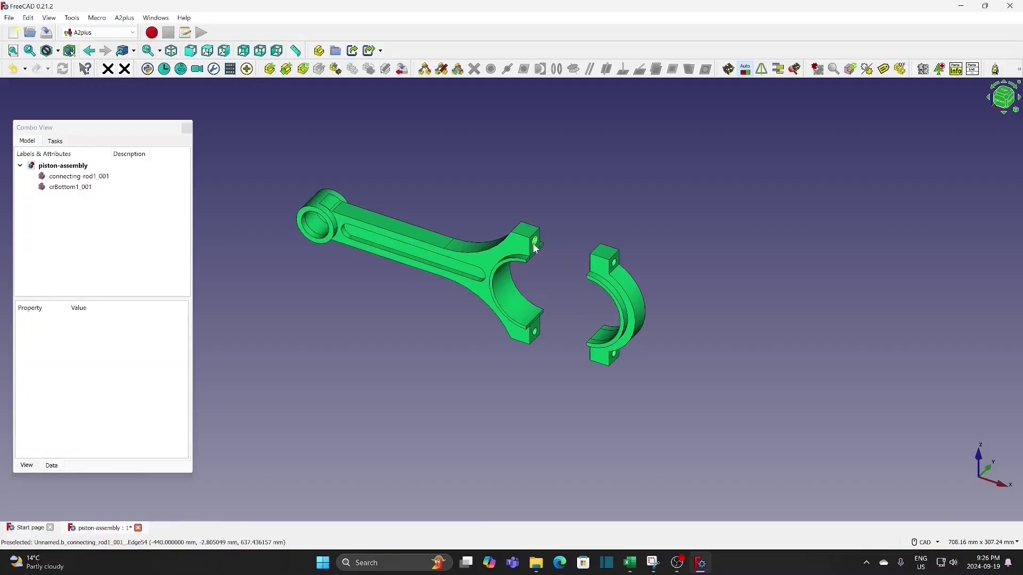
click(537, 249)
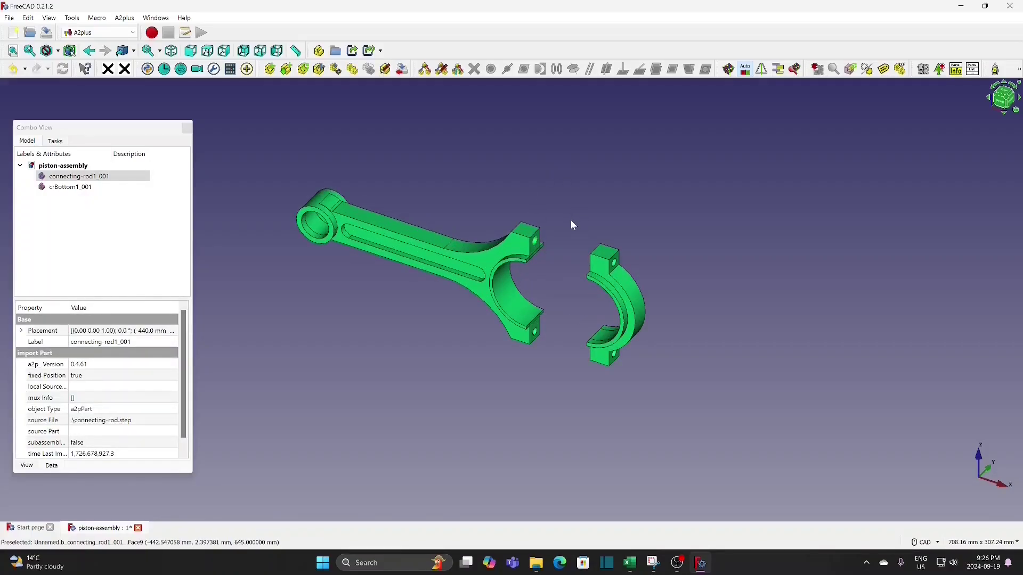
middle_drag(571, 220, 681, 277)
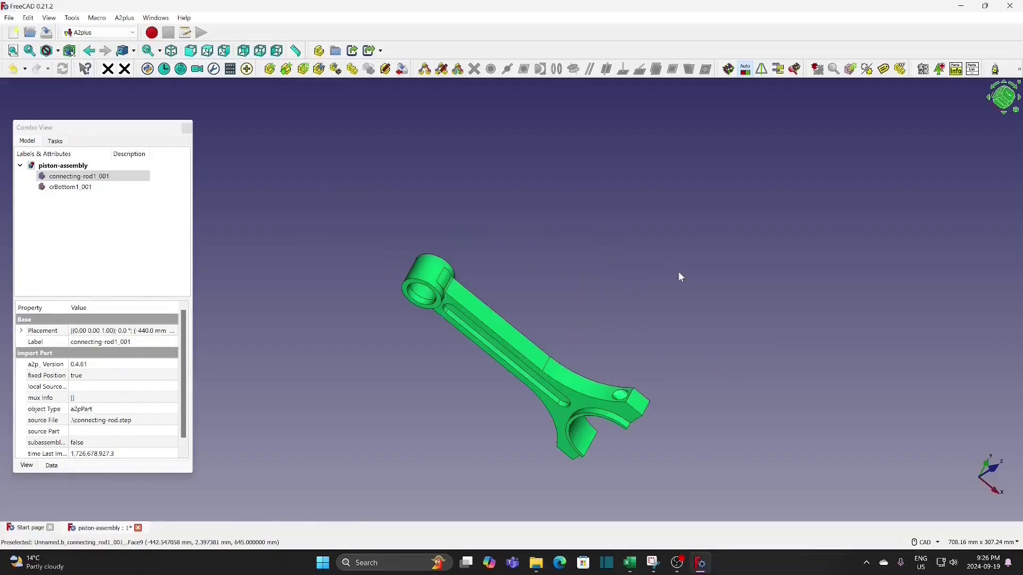
middle_drag(714, 384, 642, 290)
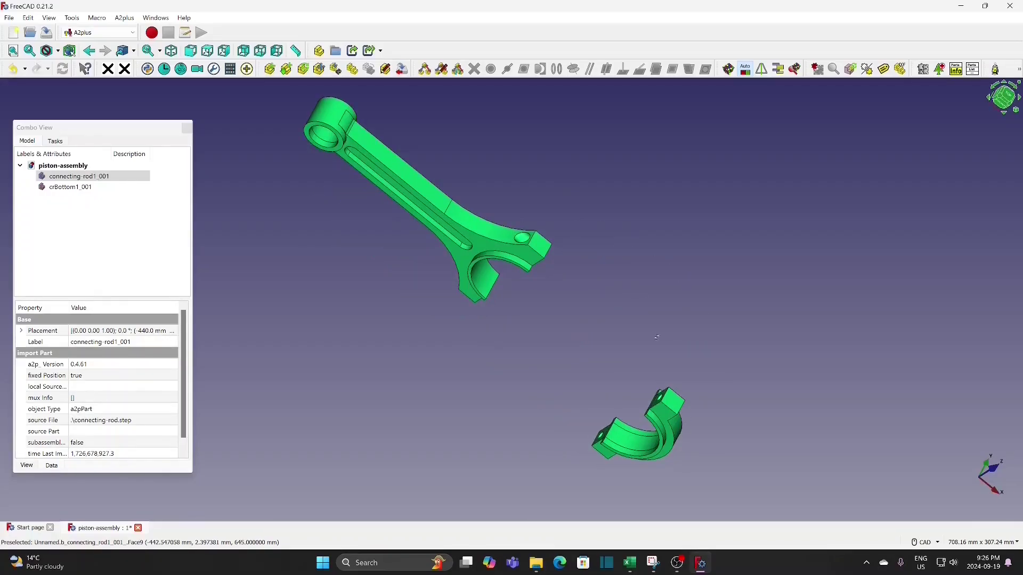
middle_drag(655, 338, 642, 355)
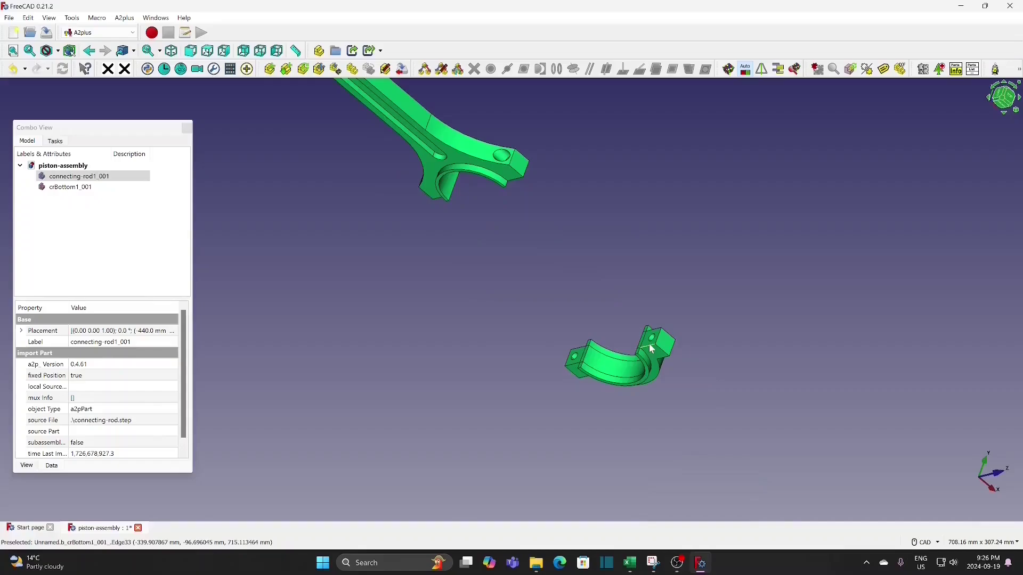
ctrl+click(654, 343)
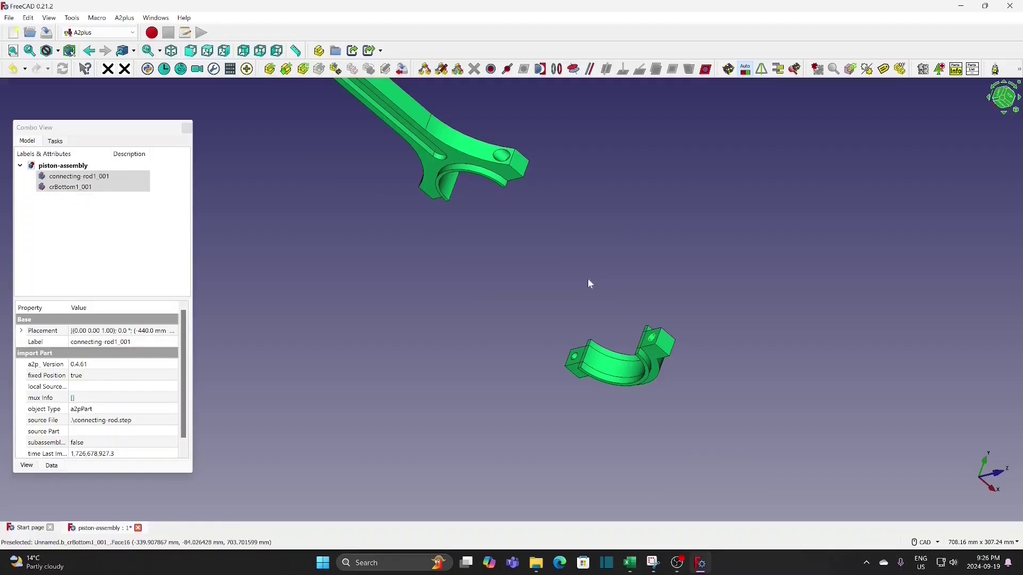
click(556, 69)
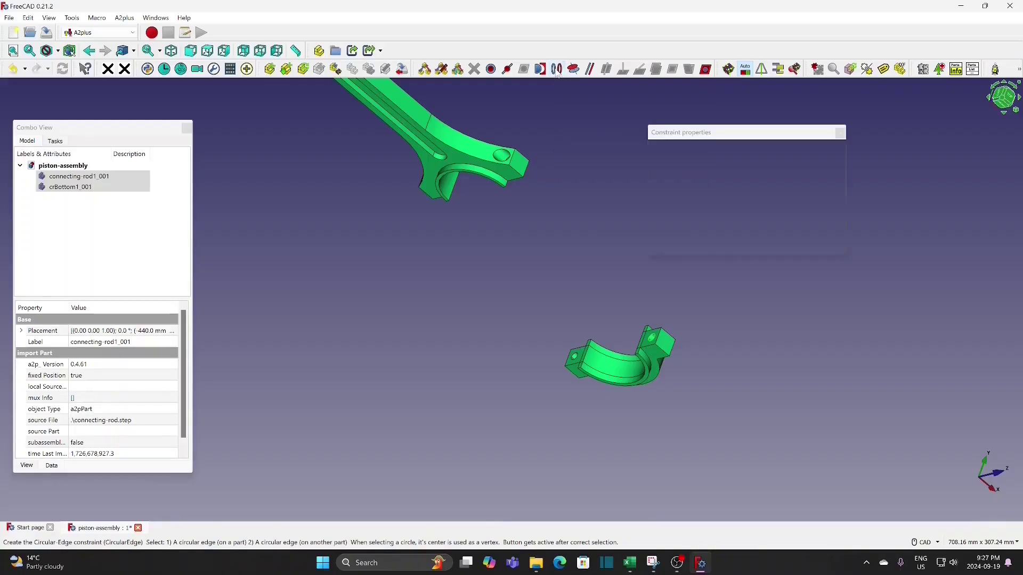
click(823, 235)
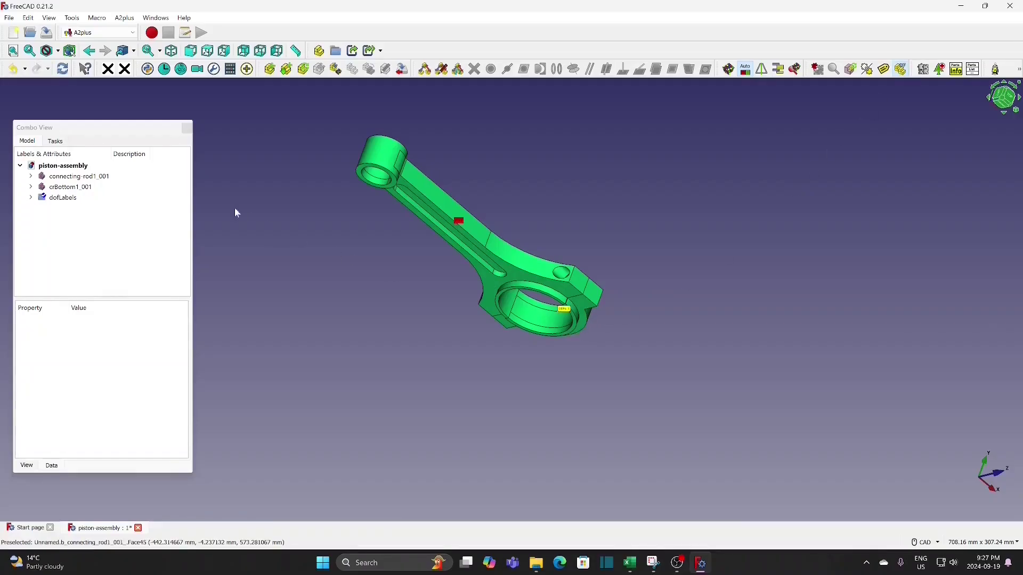
- Set the font size of the connecting rod's degree-of-freedom label, dofLabel, to 20
click(31, 197)
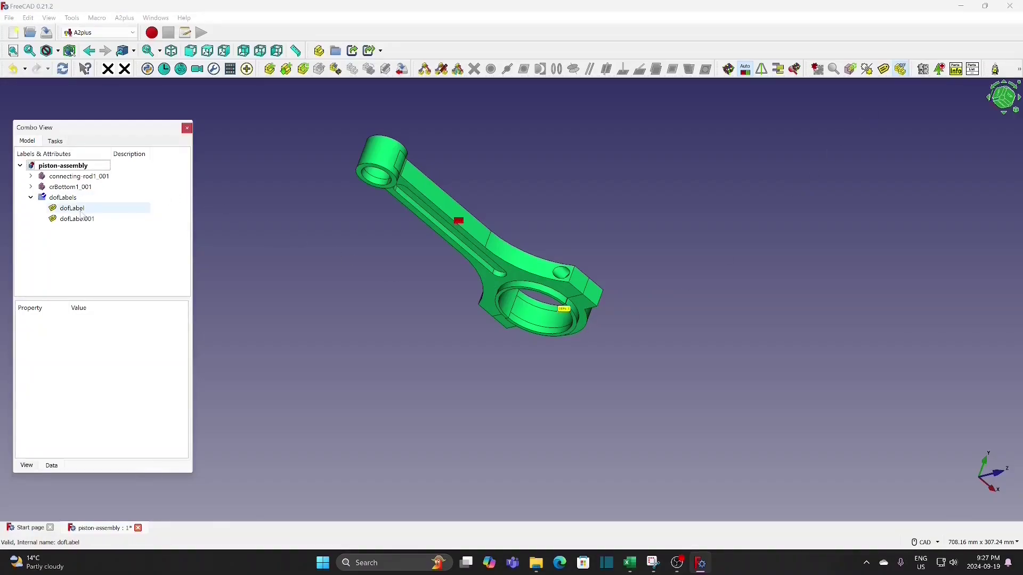
click(80, 210)
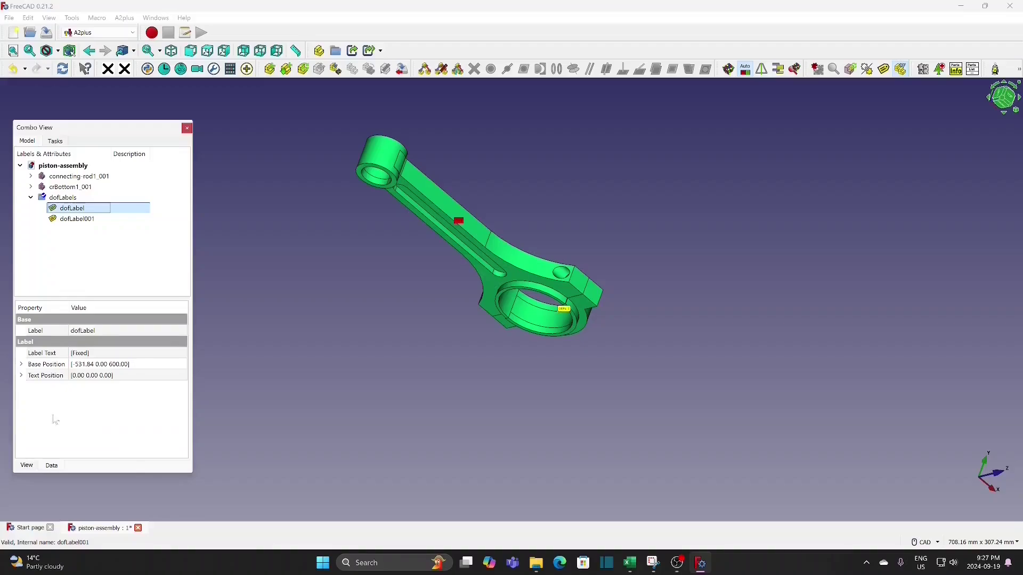
click(26, 467)
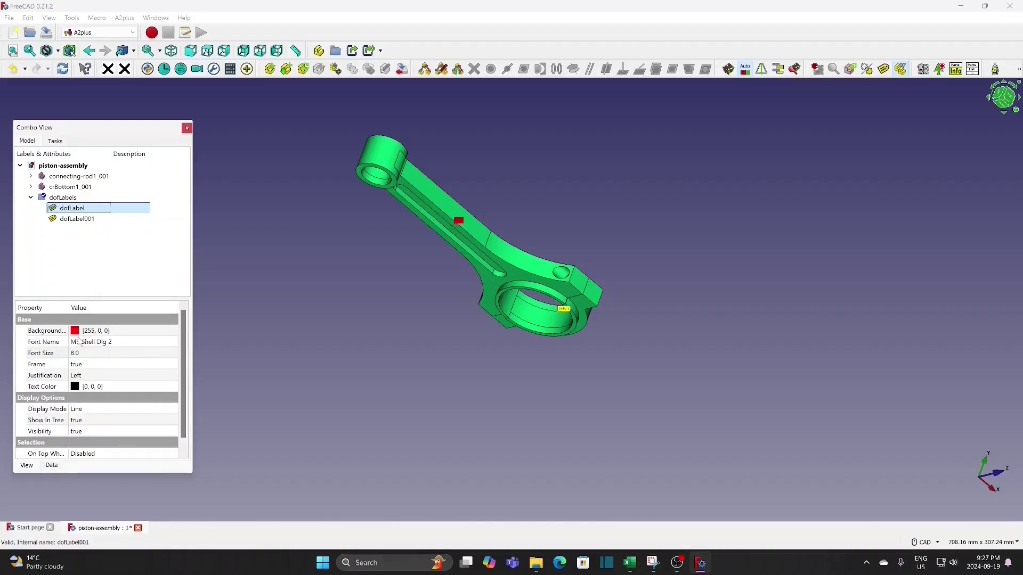
click(117, 352)
text(20)
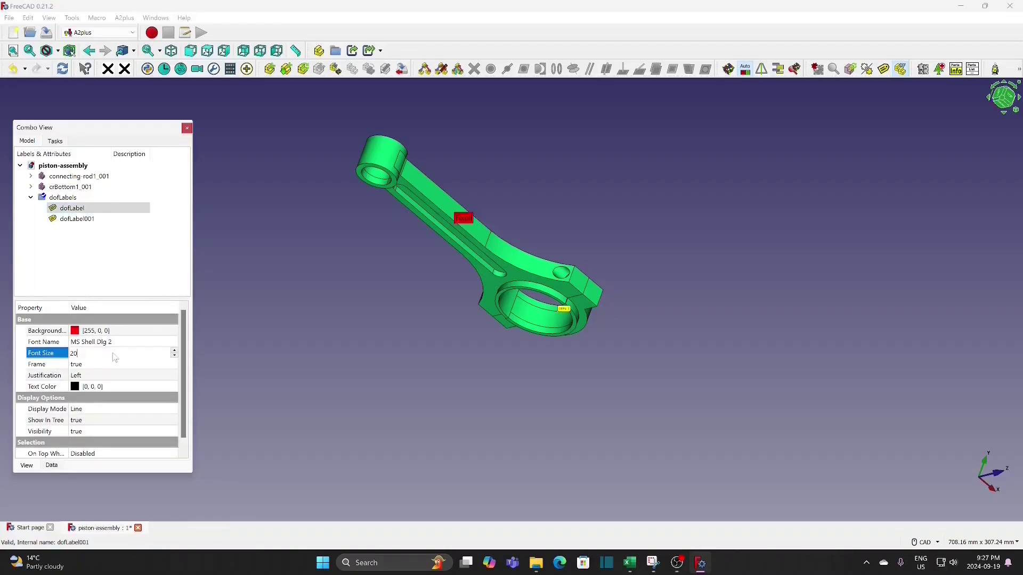
key(Return)
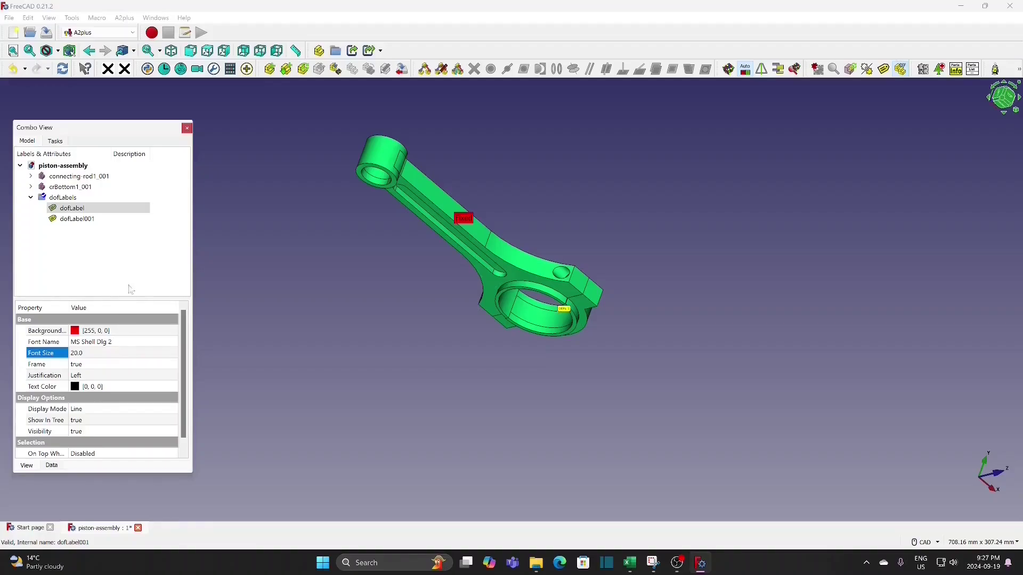
- Set the font size of dofLabel001 to 20, and turn off the degree-of-freedom labels
click(83, 219)
click(102, 354)
text(20)
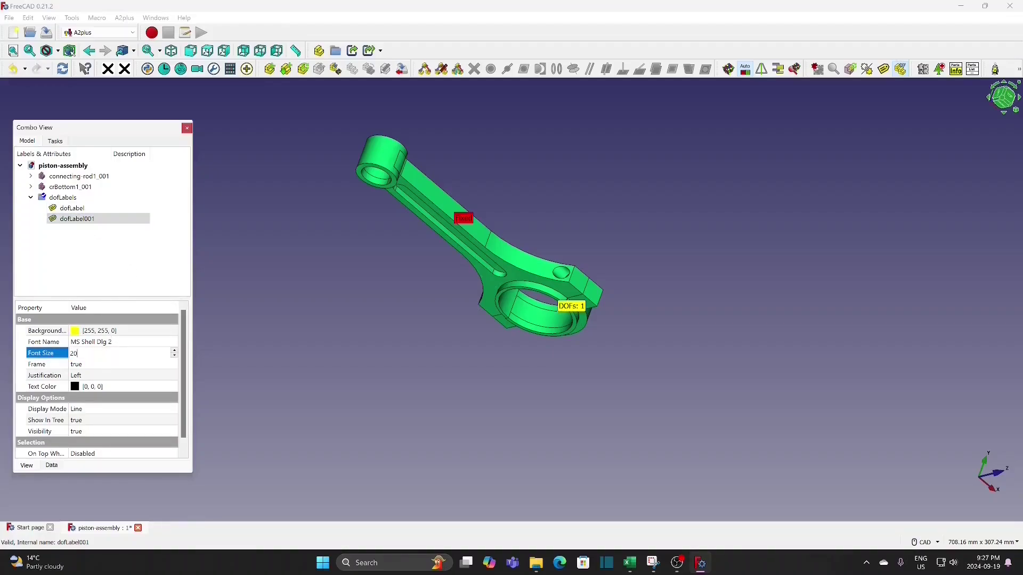
key(Return)
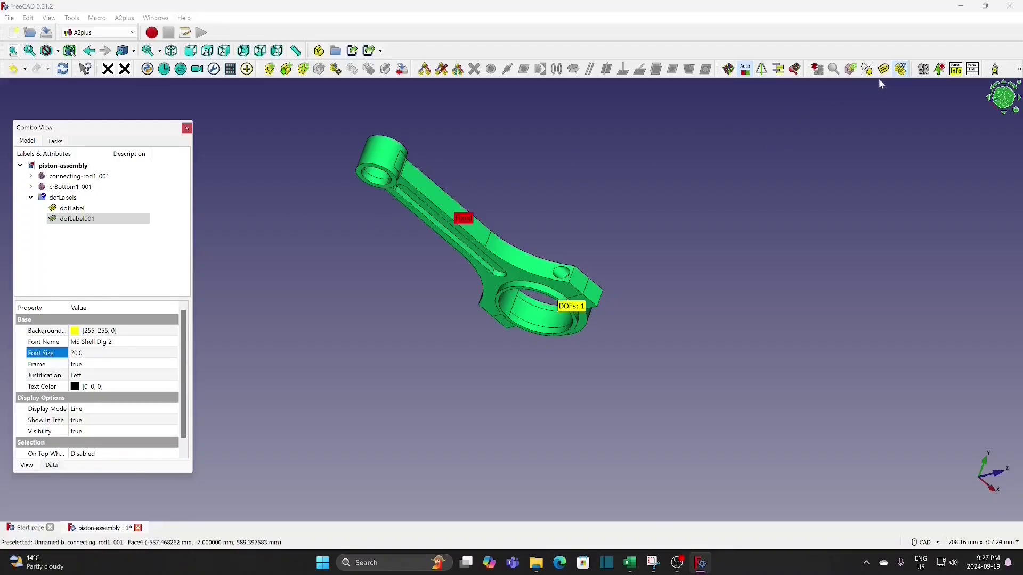
click(900, 69)
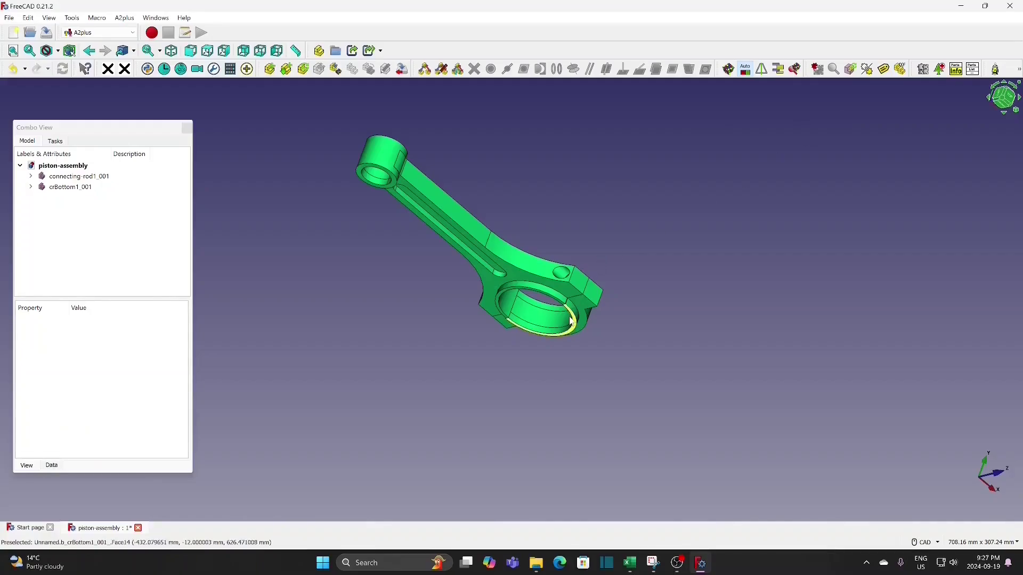
- Transform the connecting rod by -90 mm along X to separate it from the bottom cap
right_click(511, 261)
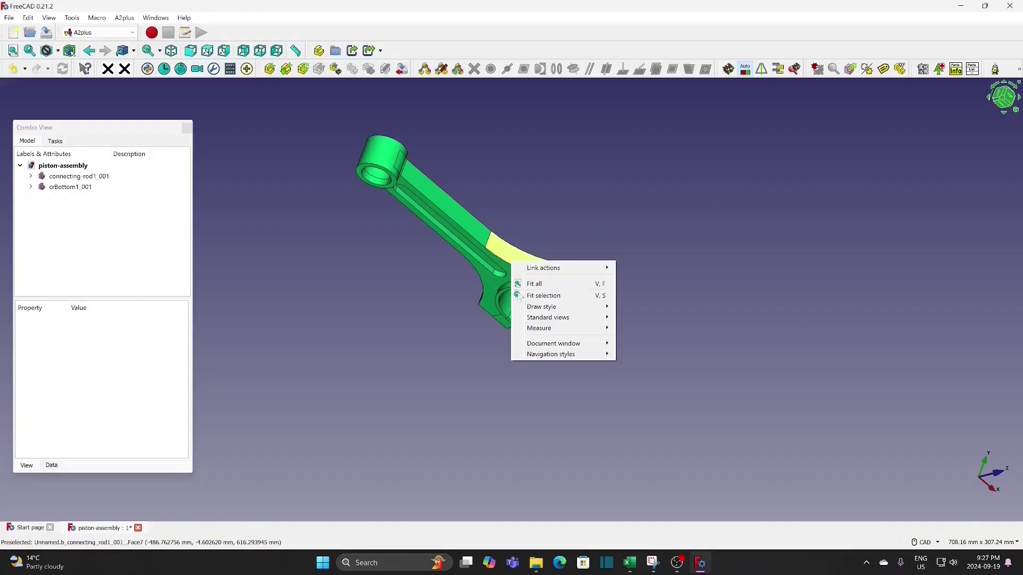
click(507, 259)
right_click(507, 259)
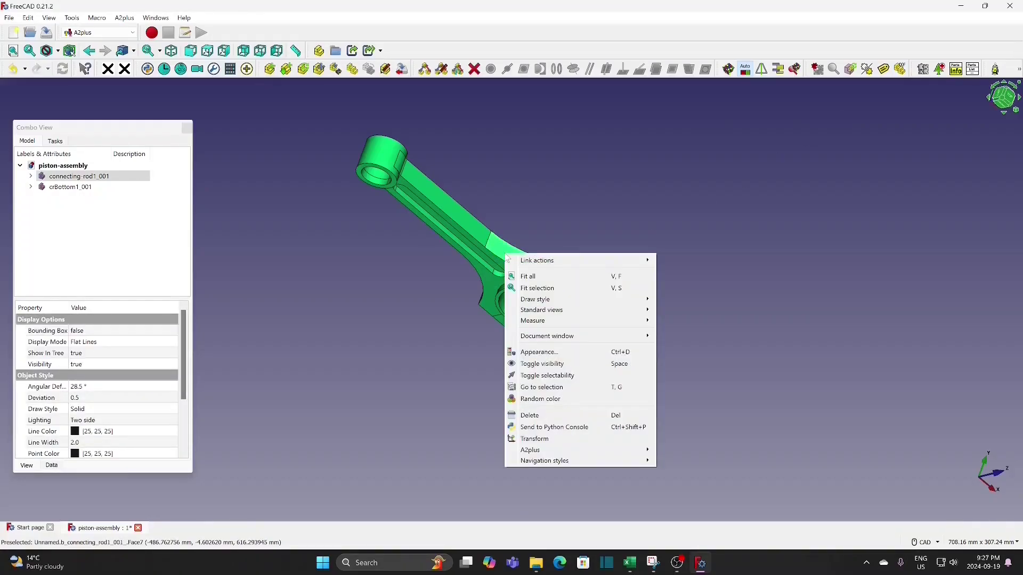
click(536, 439)
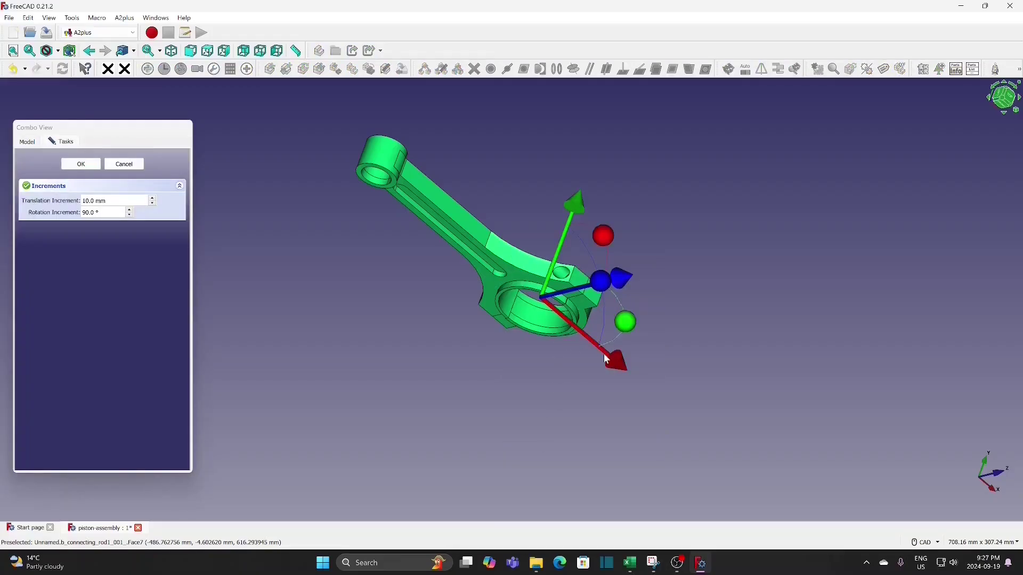
drag(608, 360, 448, 323)
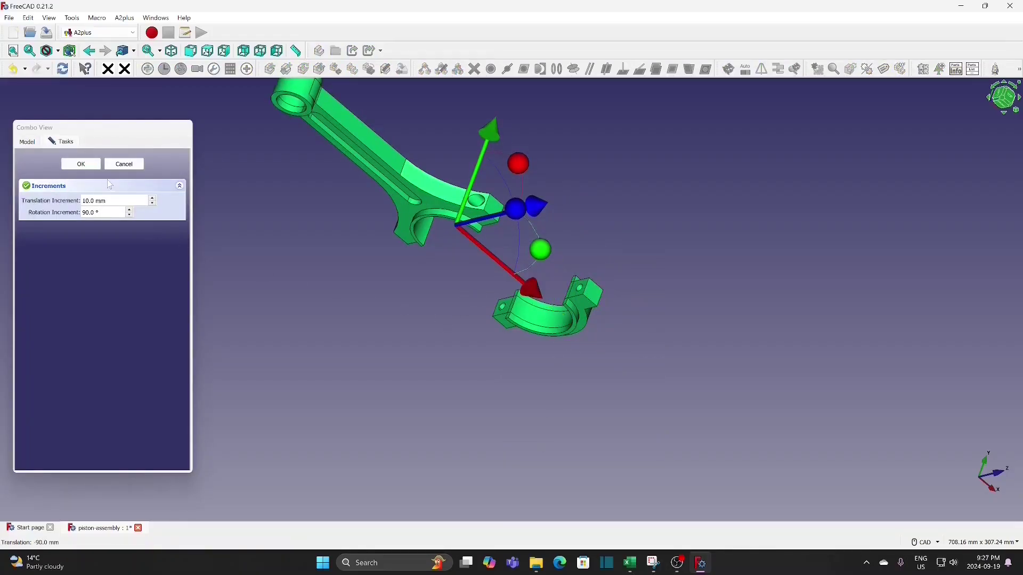
click(81, 164)
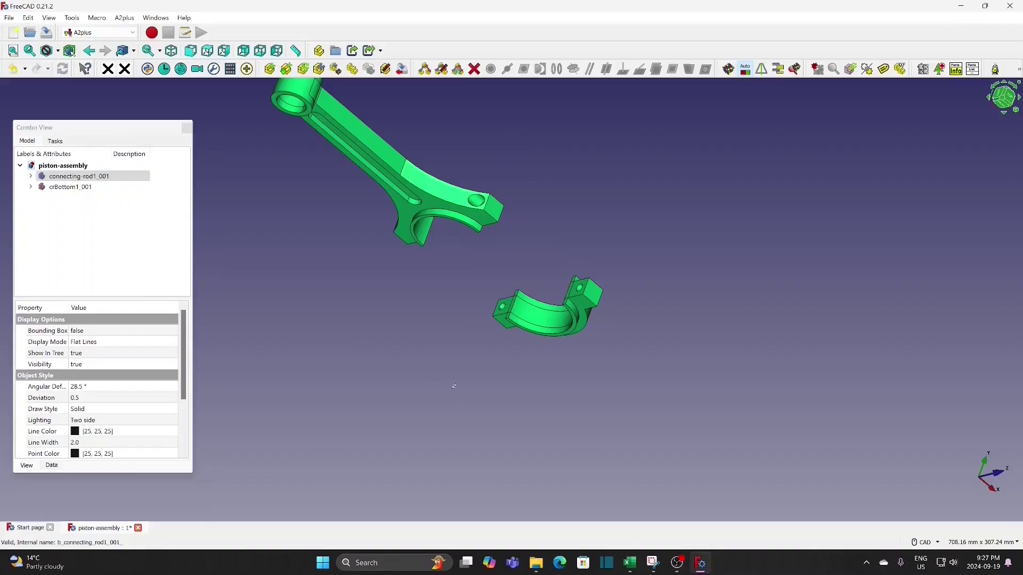
- Add an aligned Circular-Edge constraint with 0 mm offset between the second bolt-hole edge on the connecting rod and its matching hole edge on crBottom
middle_drag(454, 386, 474, 331)
middle_drag(478, 400, 441, 366)
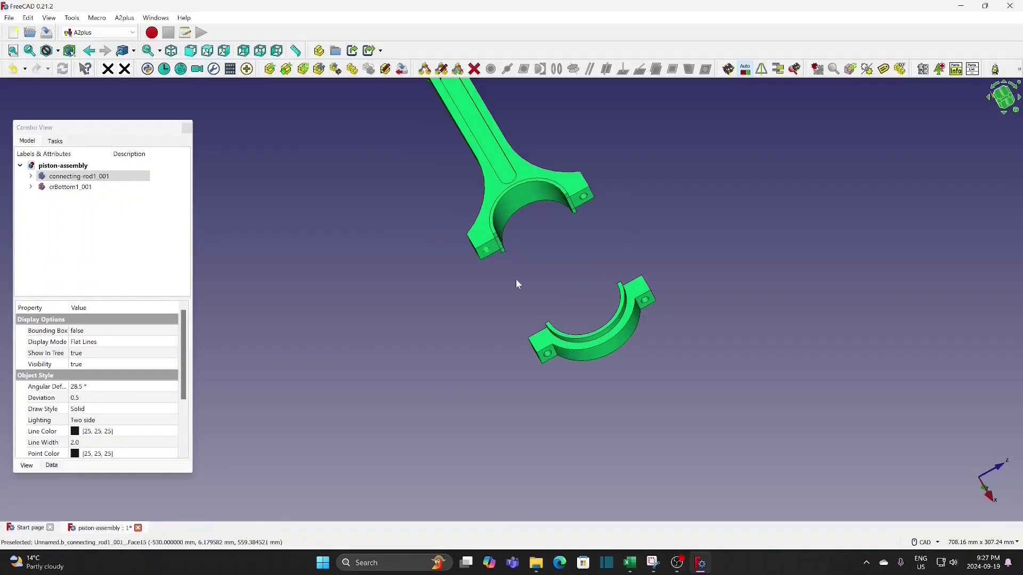
middle_drag(516, 279, 539, 333)
middle_drag(574, 425, 523, 289)
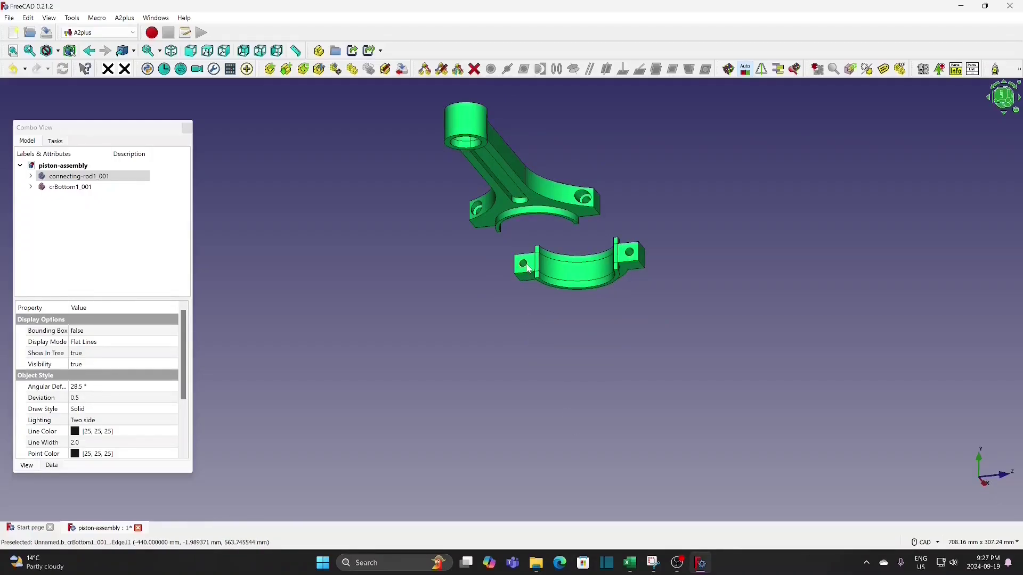
ctrl+click(529, 269)
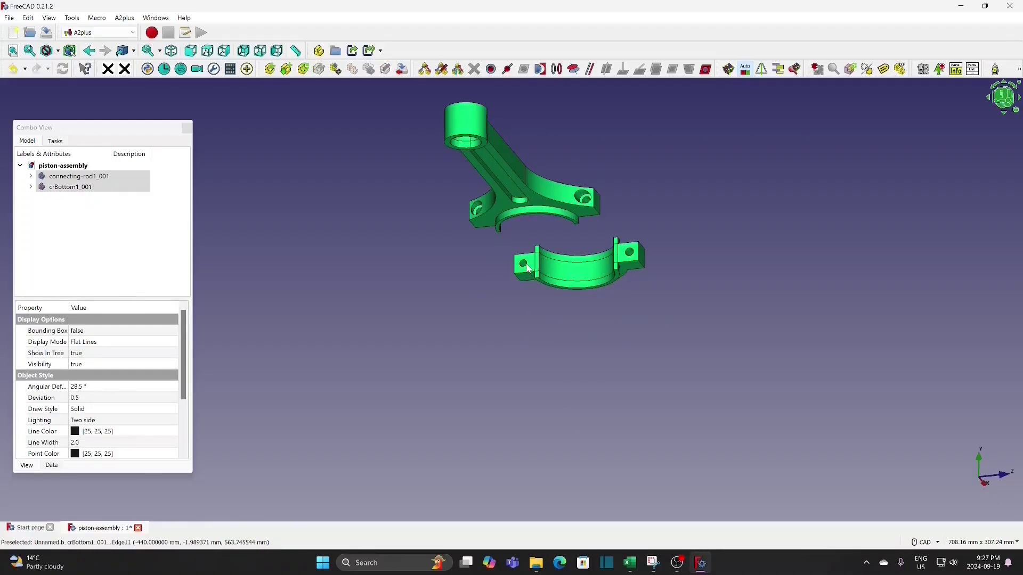
click(557, 68)
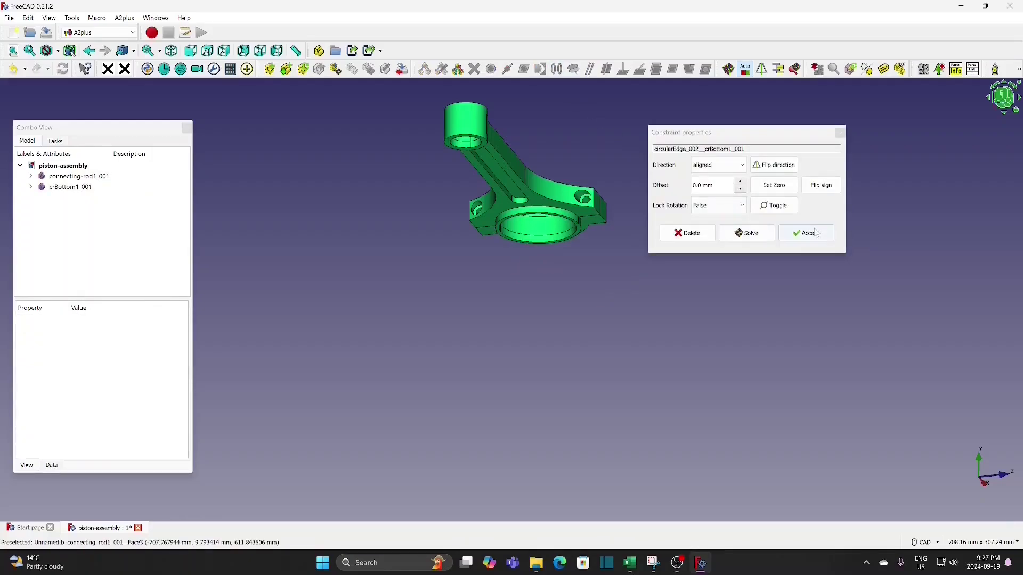
click(793, 233)
- Show the degree-of-freedom labels to check both constrained parts, and hide them again
click(900, 69)
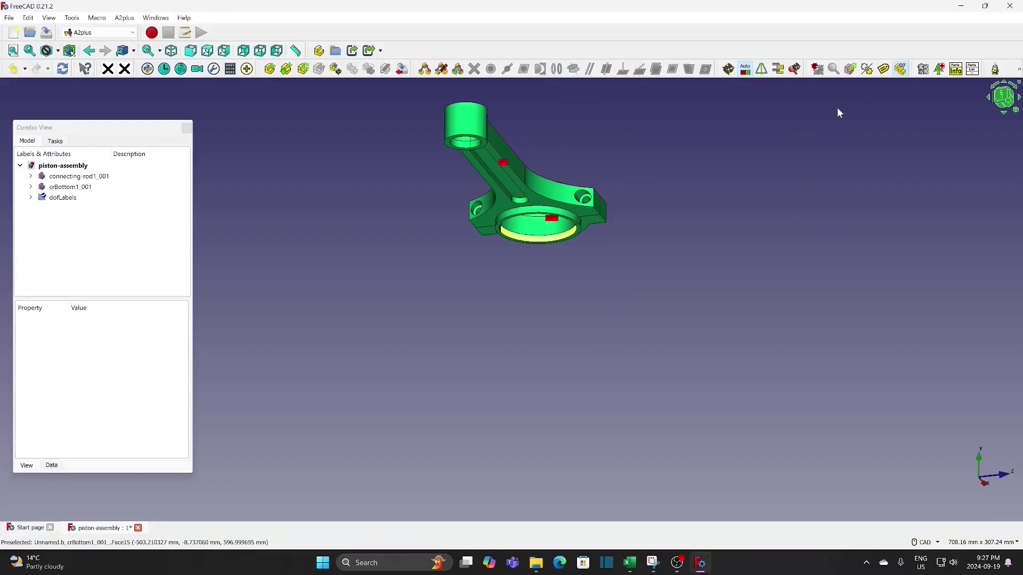
click(901, 69)
middle_drag(506, 383, 503, 410)
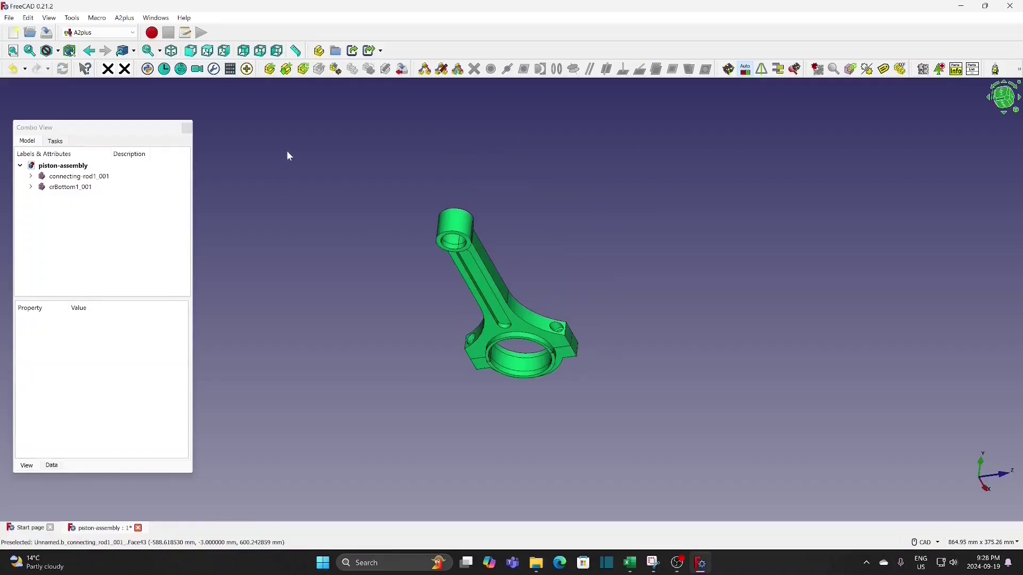
- Switch to the Fasteners workbench and add an ISO 4762 hexagon socket head cap screw
click(110, 33)
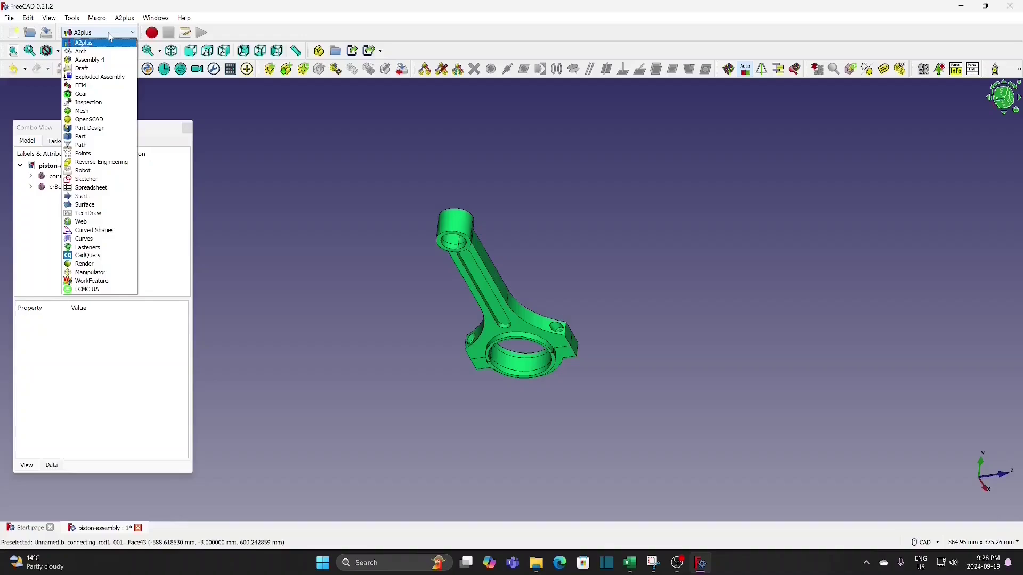
click(91, 247)
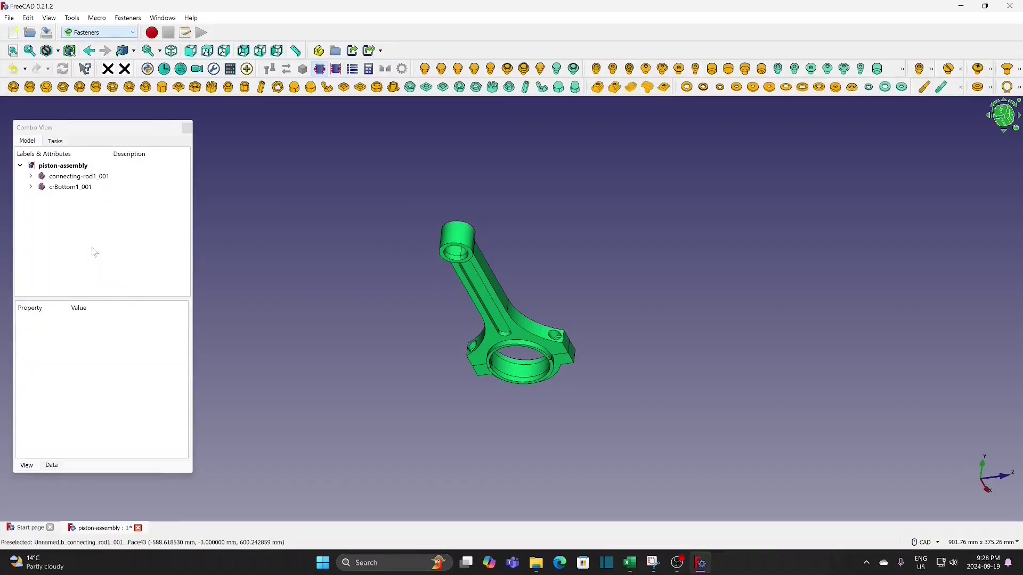
click(598, 69)
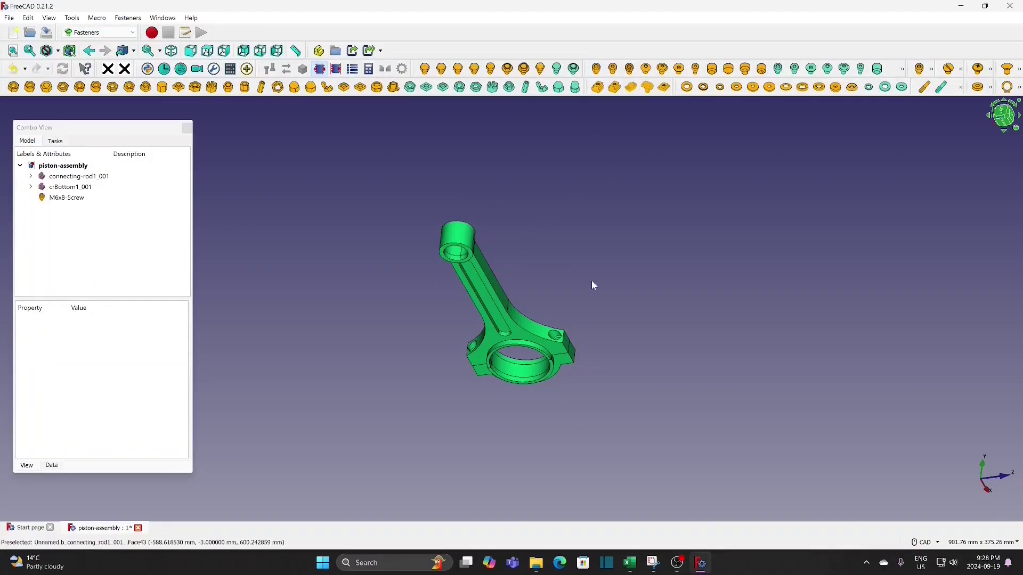
- Transform the screw by 500 mm along Y and 410 mm along Z so it sits near the connecting rod
click(120, 199)
right_click(104, 198)
click(154, 207)
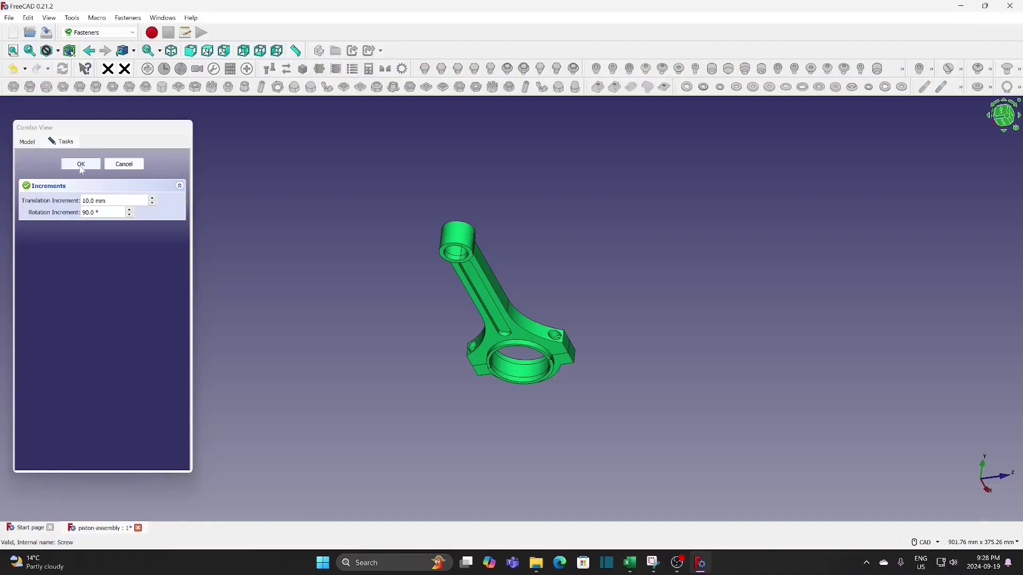
scroll(337, 250, down, 4)
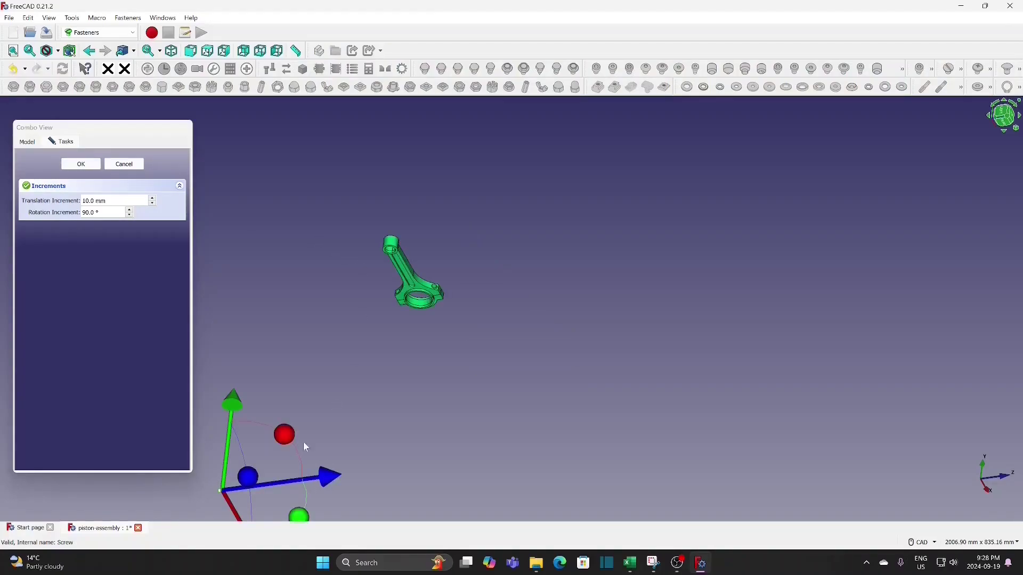
drag(232, 412, 544, 261)
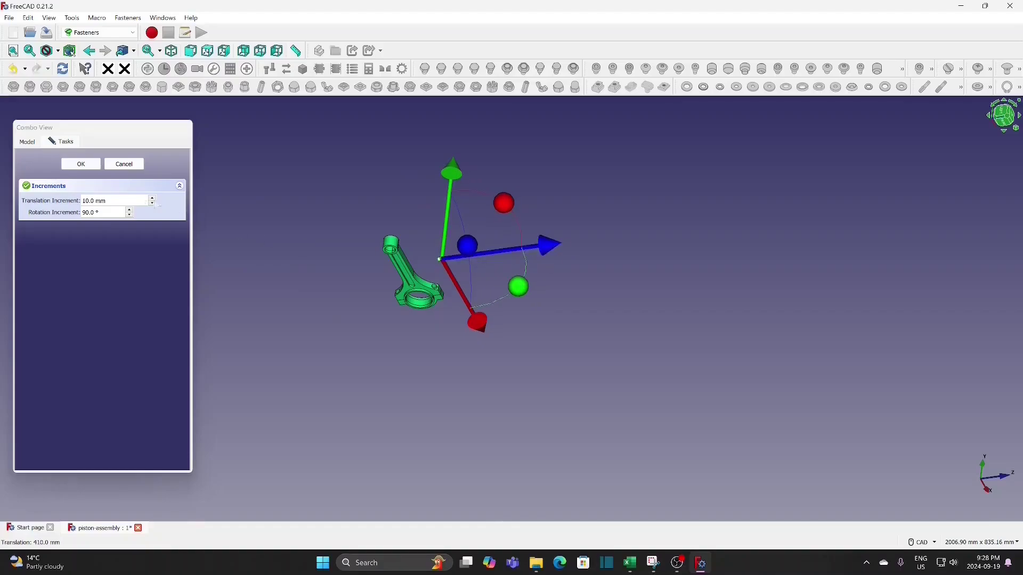
click(81, 164)
- Set the M6 screw's custom length to 28 mm
scroll(472, 274, up, 2)
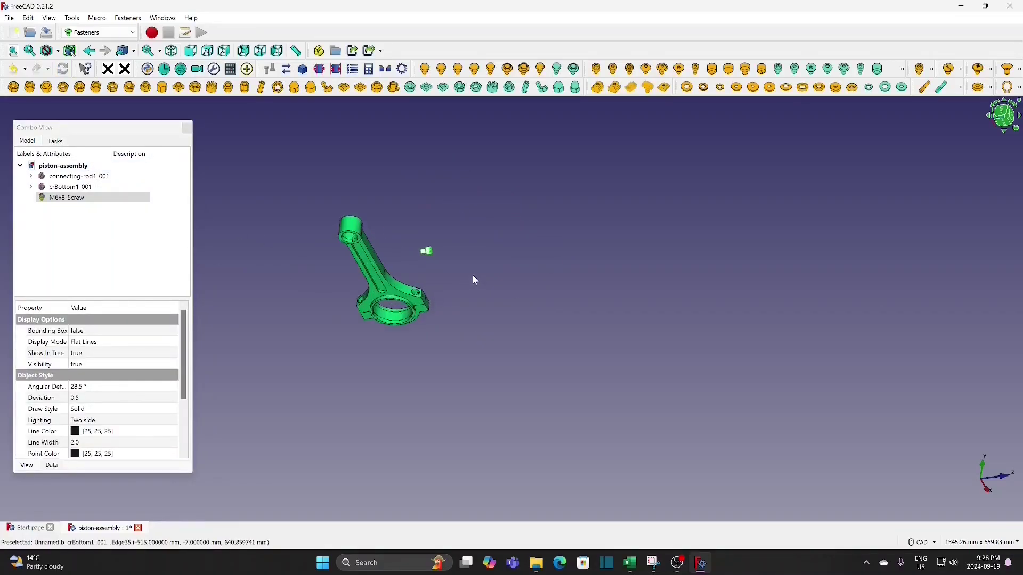
scroll(387, 276, up, 1)
scroll(452, 246, up, 2)
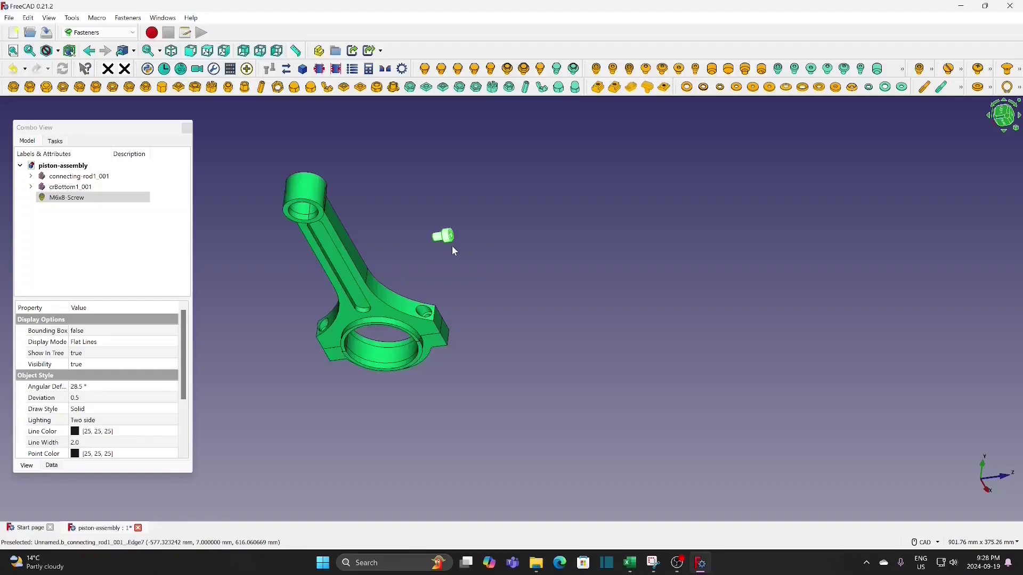
click(449, 243)
click(85, 197)
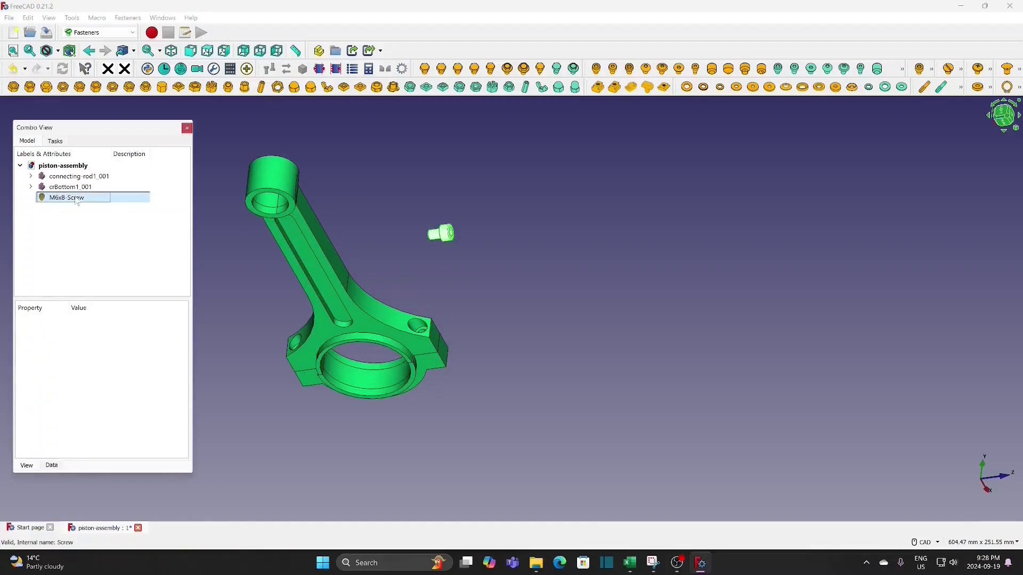
click(51, 466)
click(115, 421)
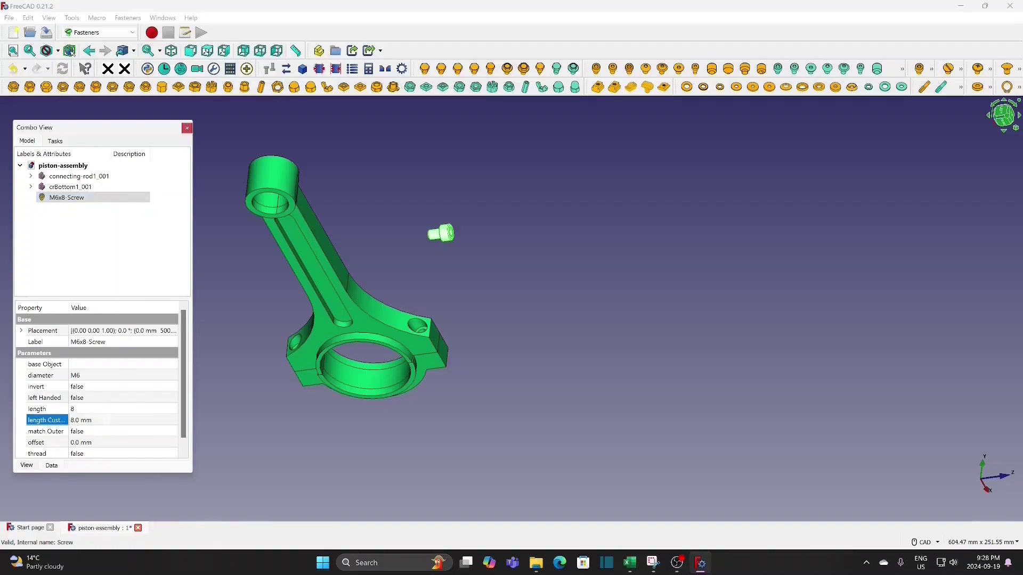
text(28)
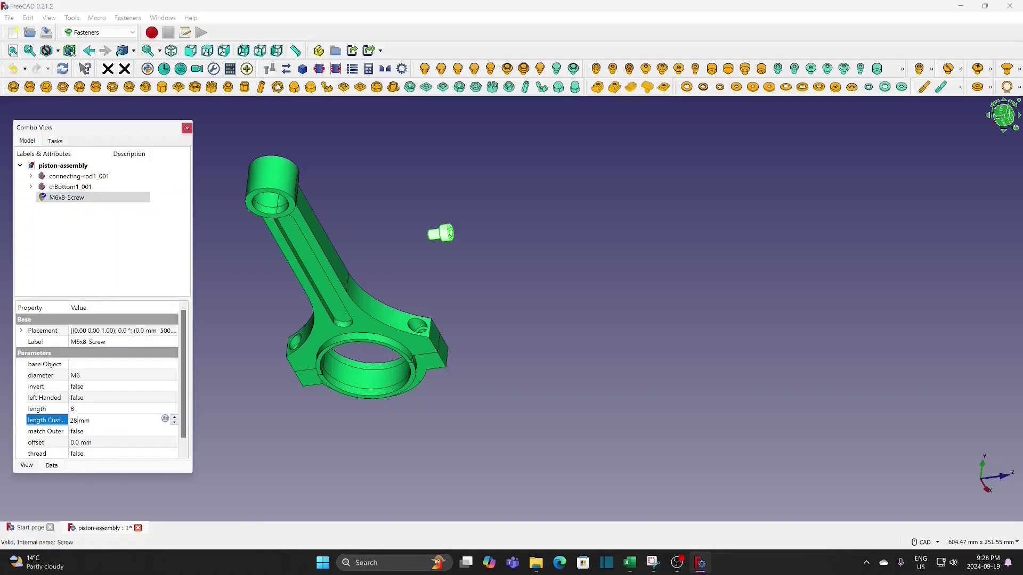
key(Return)
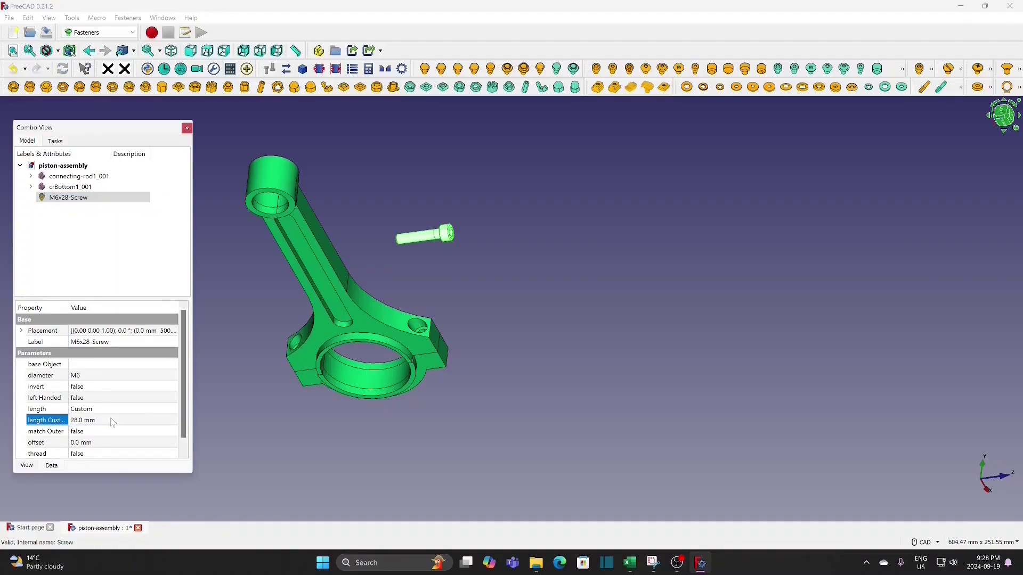
click(446, 280)
scroll(395, 155, down, 3)
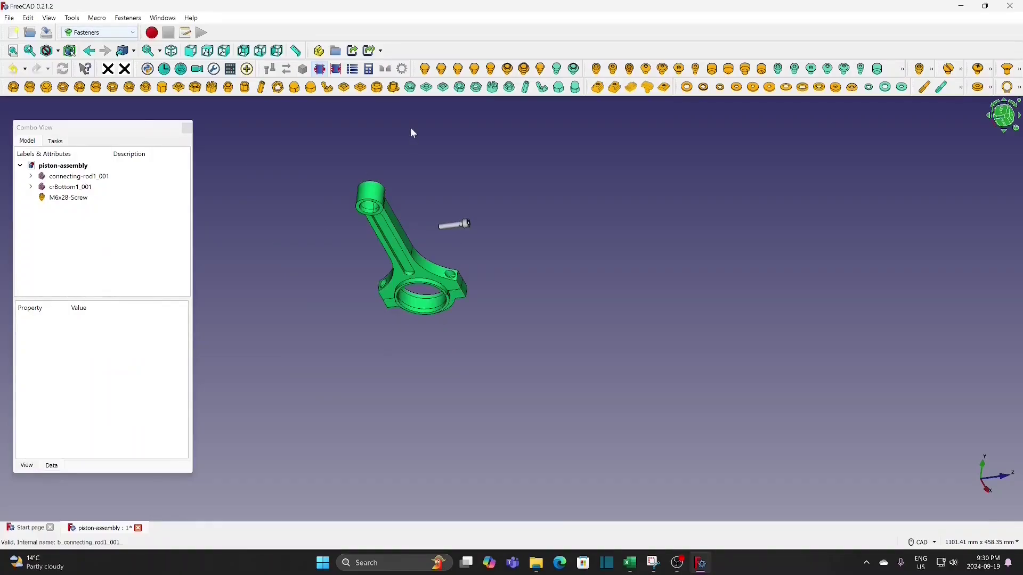
- Add a second ISO 4762 hexagon socket head cap screw and set its custom length to 28 mm
click(597, 68)
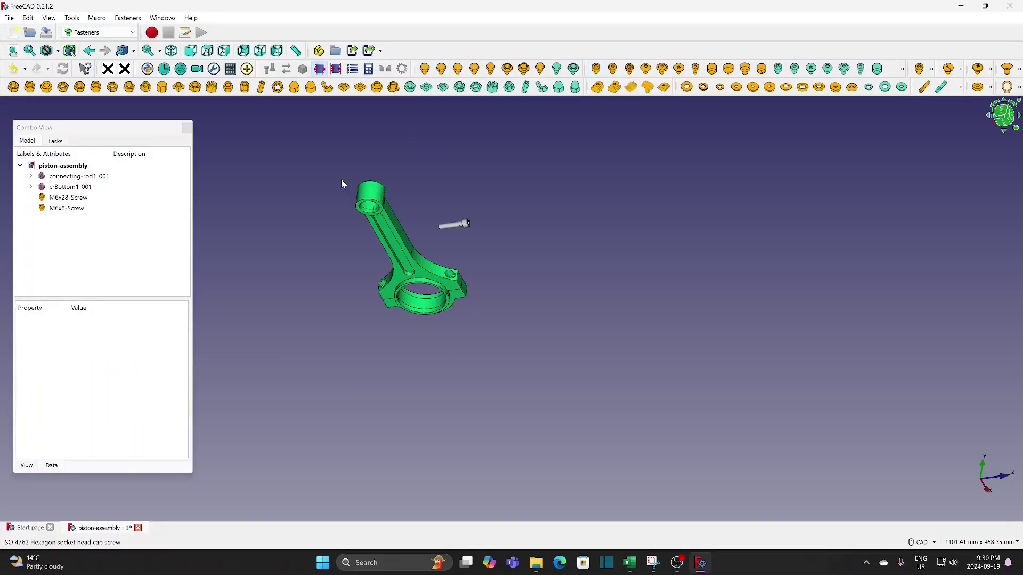
click(69, 208)
click(115, 420)
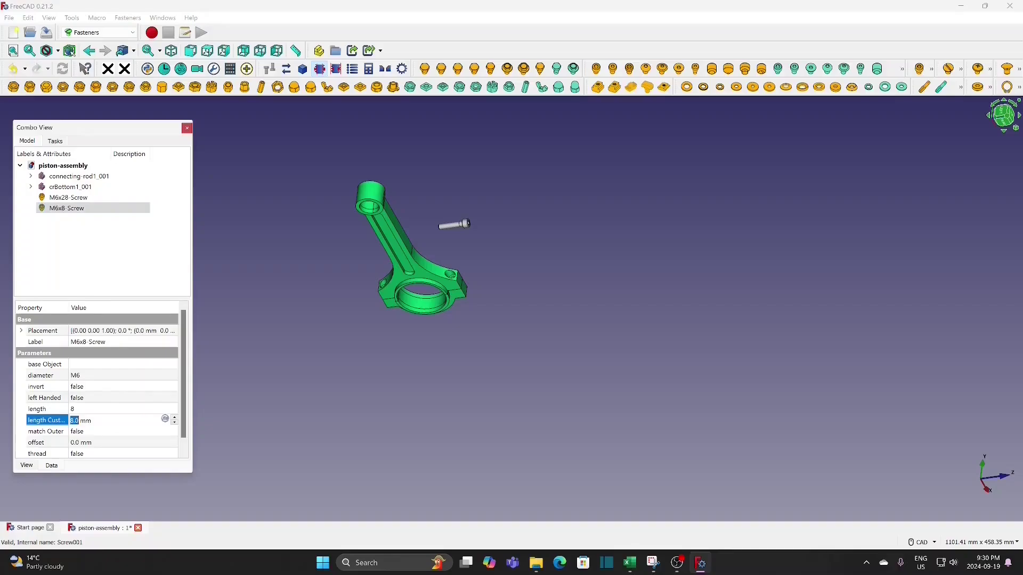
text(28)
click(240, 344)
- Transform the second screw to a position beside the first one and rotate it -90° about the Y axis
right_click(92, 207)
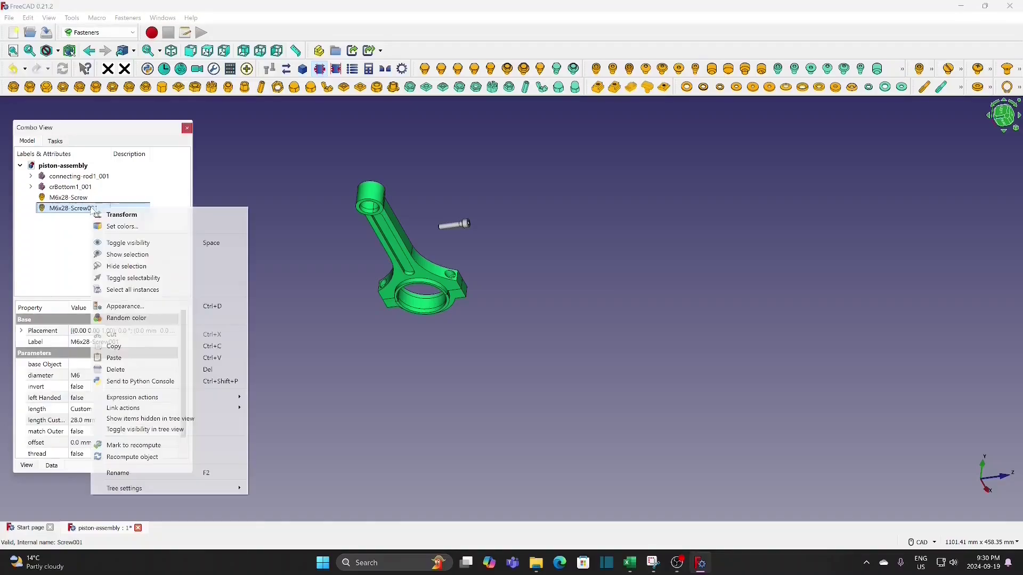
click(109, 216)
scroll(468, 271, down, 3)
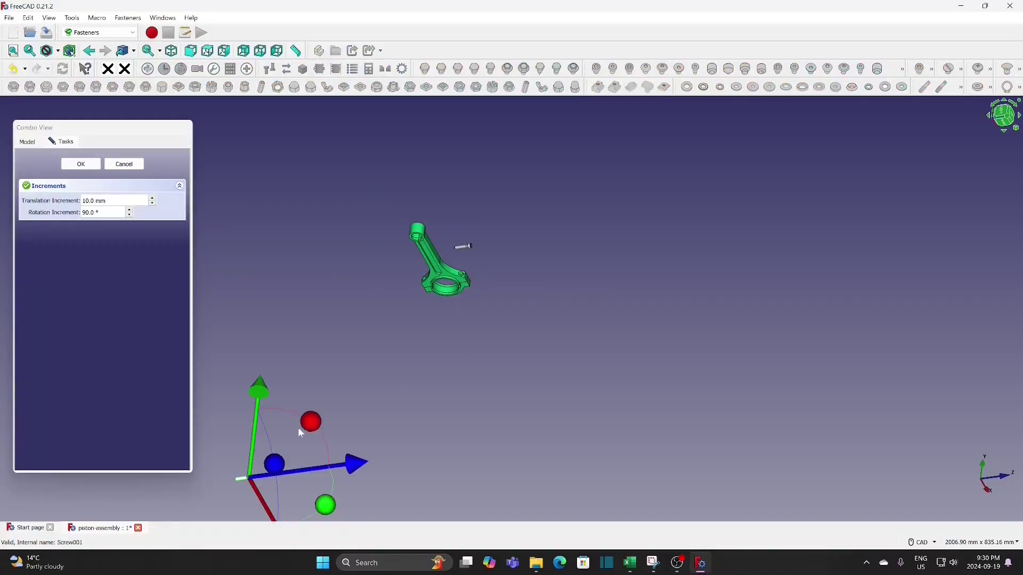
drag(300, 432, 583, 152)
drag(683, 219, 405, 196)
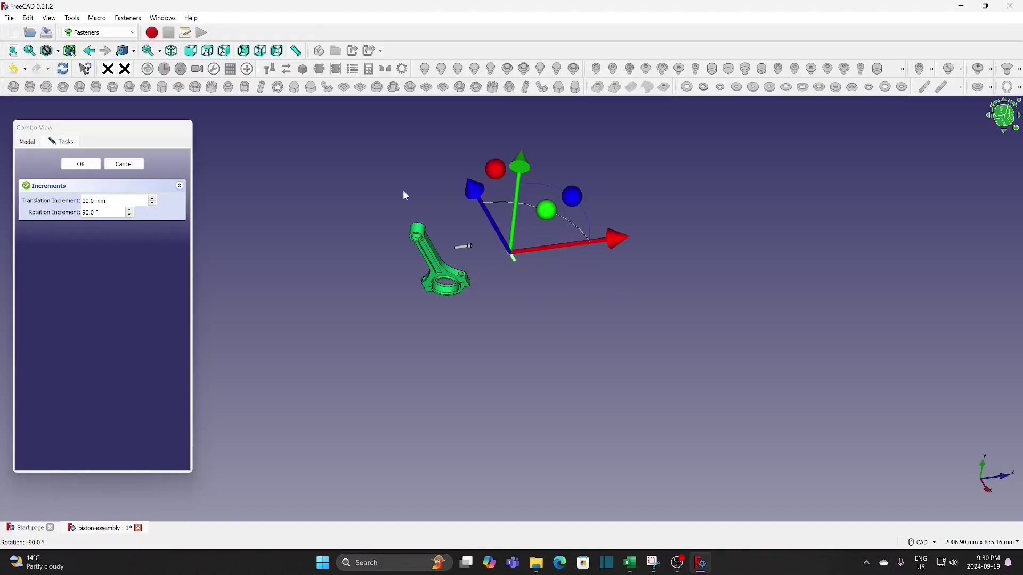
click(100, 165)
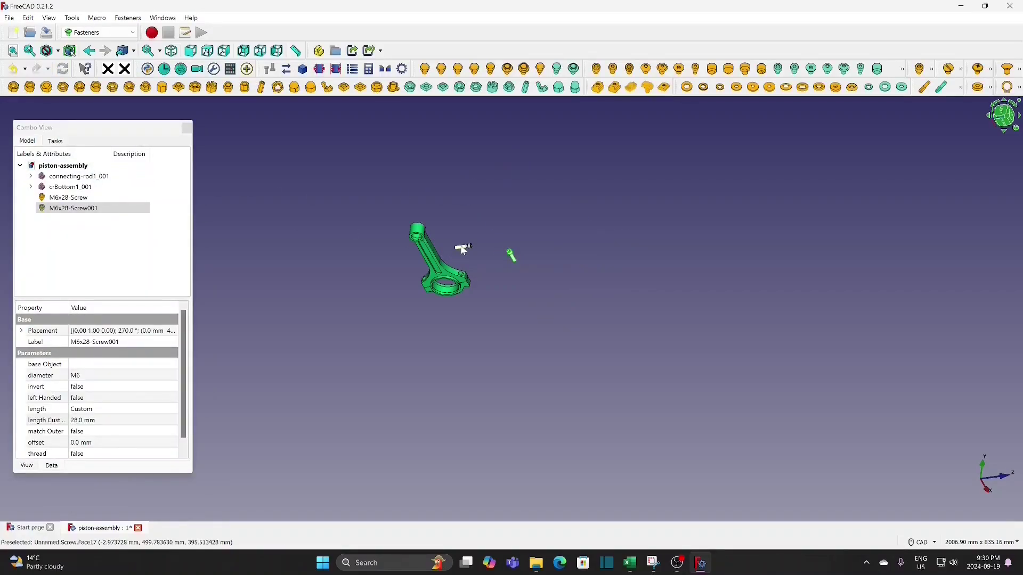
- Rotate the first M6x28 screw -90° about the Y axis so it points the same way as the second screw
click(463, 249)
right_click(463, 248)
click(505, 438)
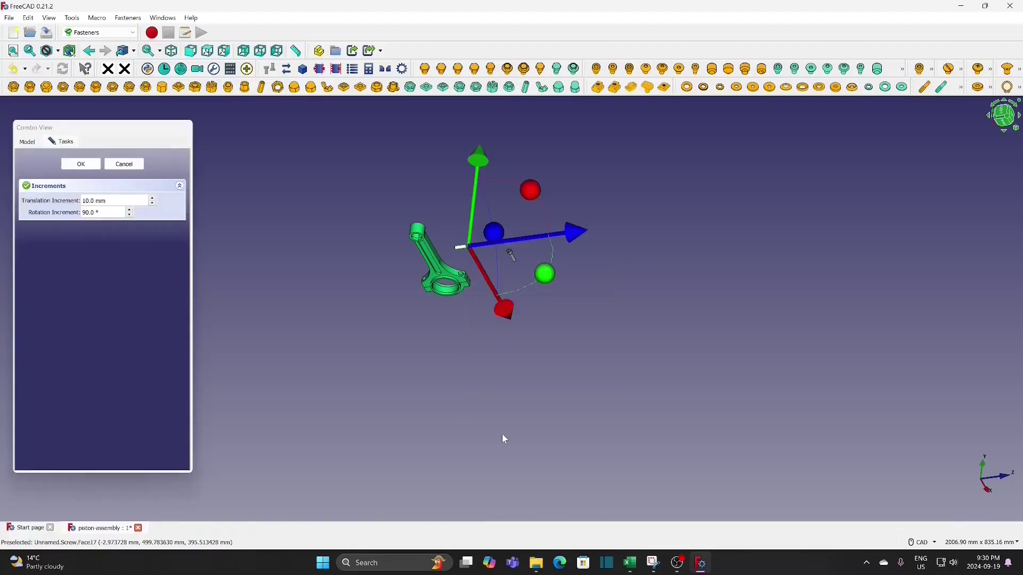
drag(544, 282, 544, 286)
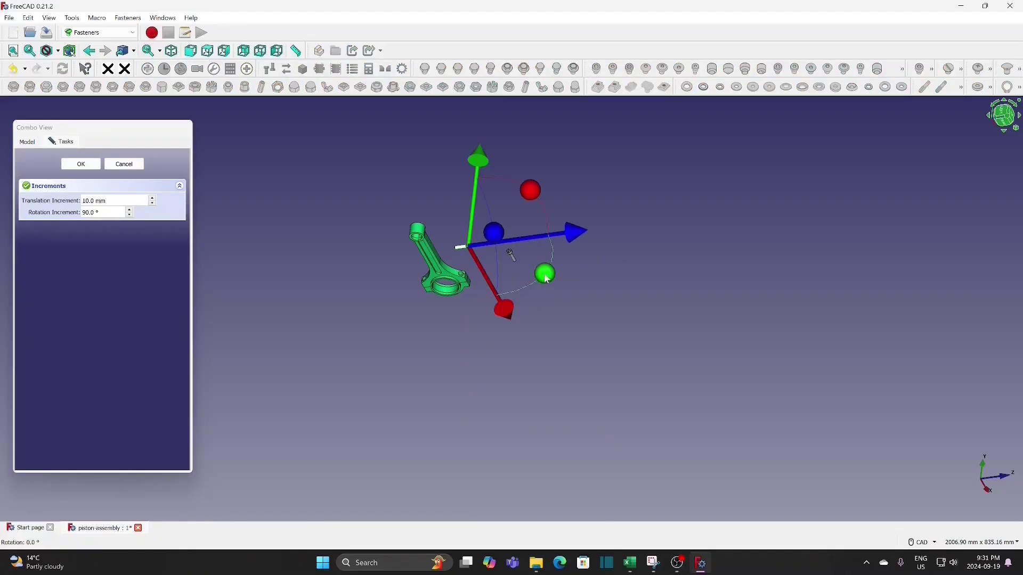
drag(557, 276, 459, 157)
click(81, 164)
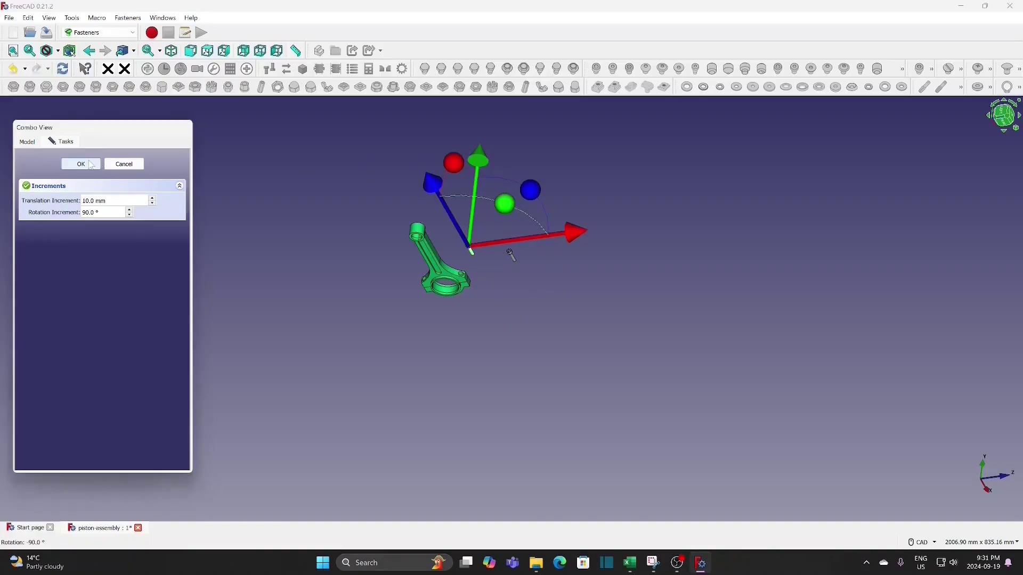
click(350, 206)
scroll(485, 311, up, 3)
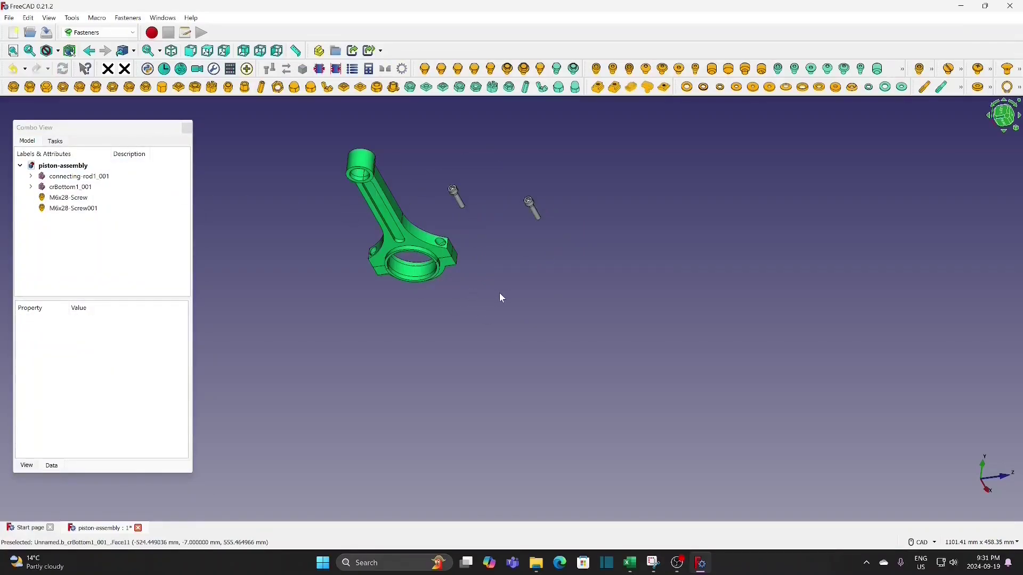
middle_drag(491, 275, 529, 345)
scroll(516, 349, up, 2)
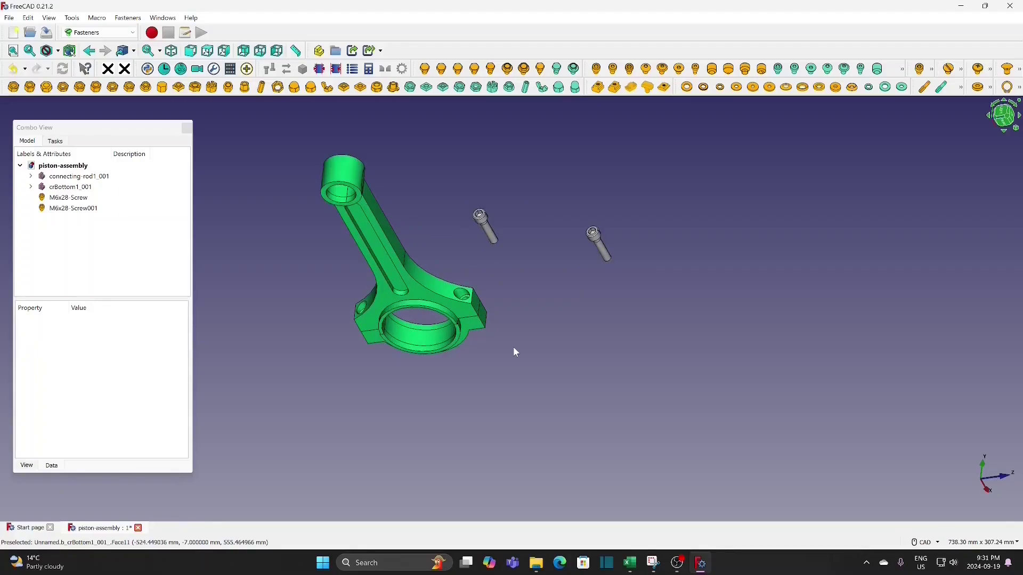
- Transform the first M6x28 screw 790 mm along its Z axis towards the connecting rod
scroll(505, 271, down, 3)
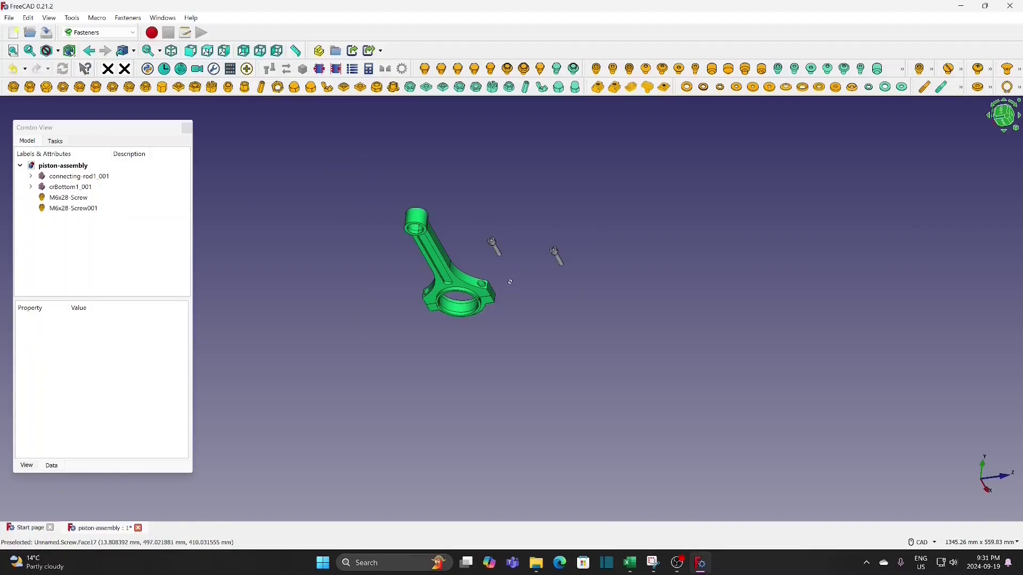
middle_drag(506, 272, 493, 241)
scroll(494, 240, down, 3)
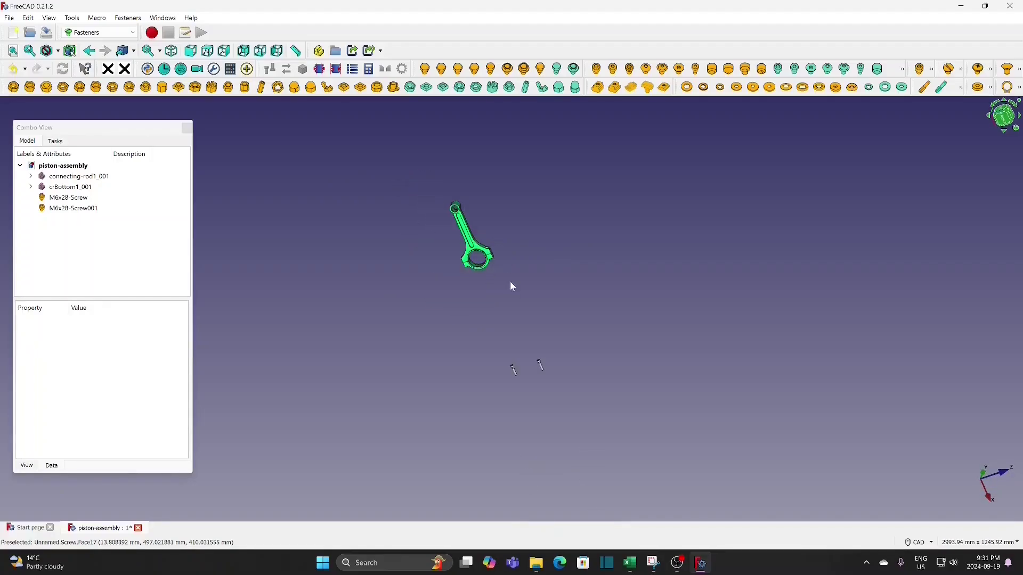
scroll(487, 336, down, 3)
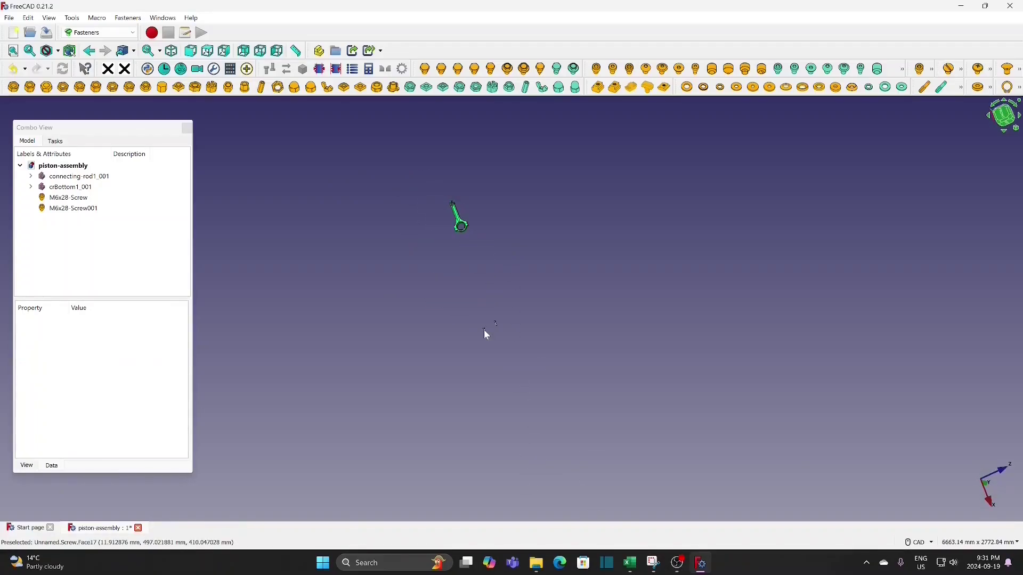
click(484, 330)
right_click(483, 331)
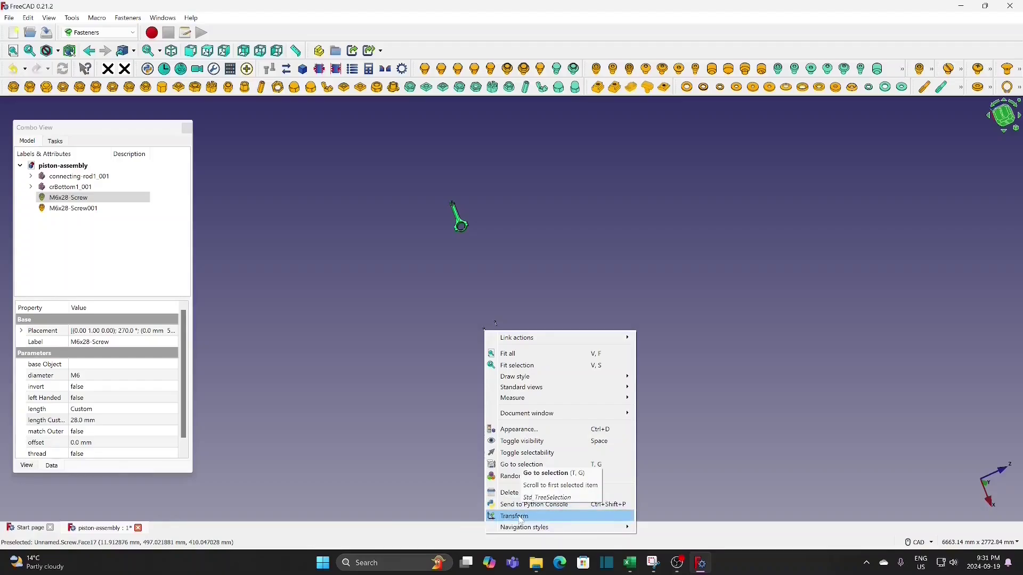
click(493, 517)
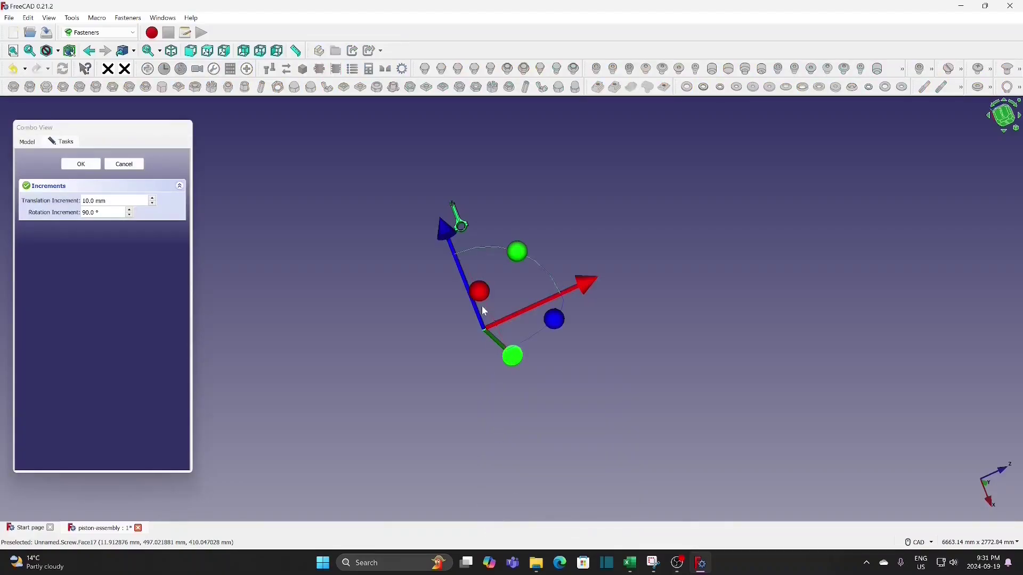
drag(444, 245, 387, 140)
click(98, 166)
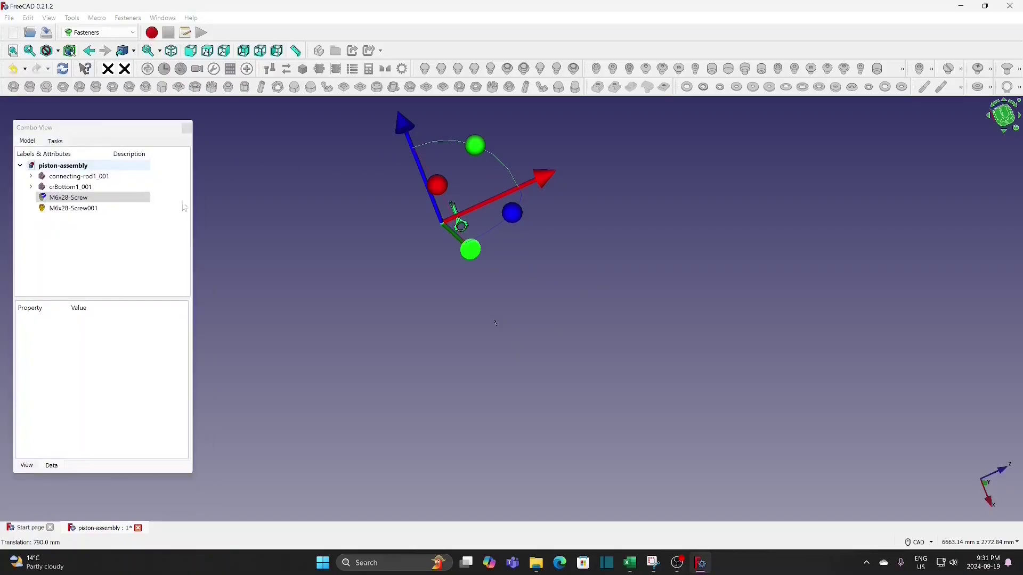
- Transform the second M6x28 screw along its Z axis towards the connecting rod and 160 mm along its X axis
right_click(496, 323)
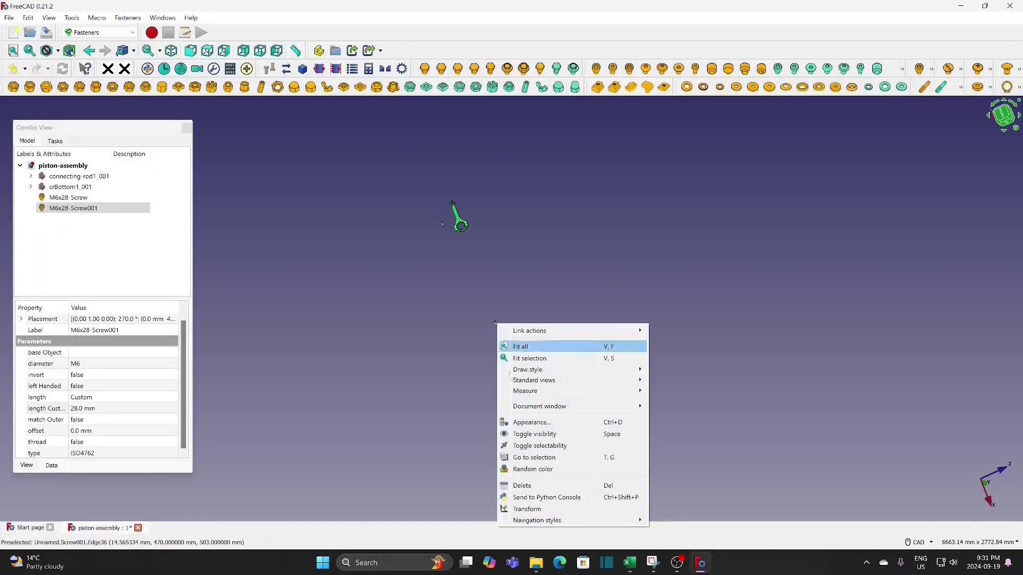
click(533, 510)
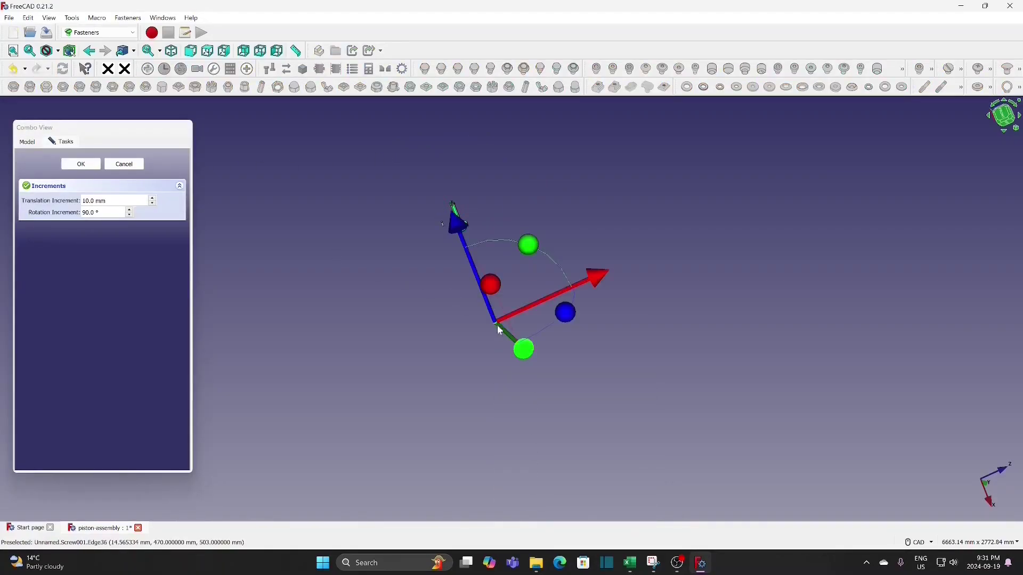
drag(462, 227, 441, 113)
mouse_move(558, 171)
mouse_down()
mouse_move(567, 169)
mouse_move(554, 175)
mouse_up()
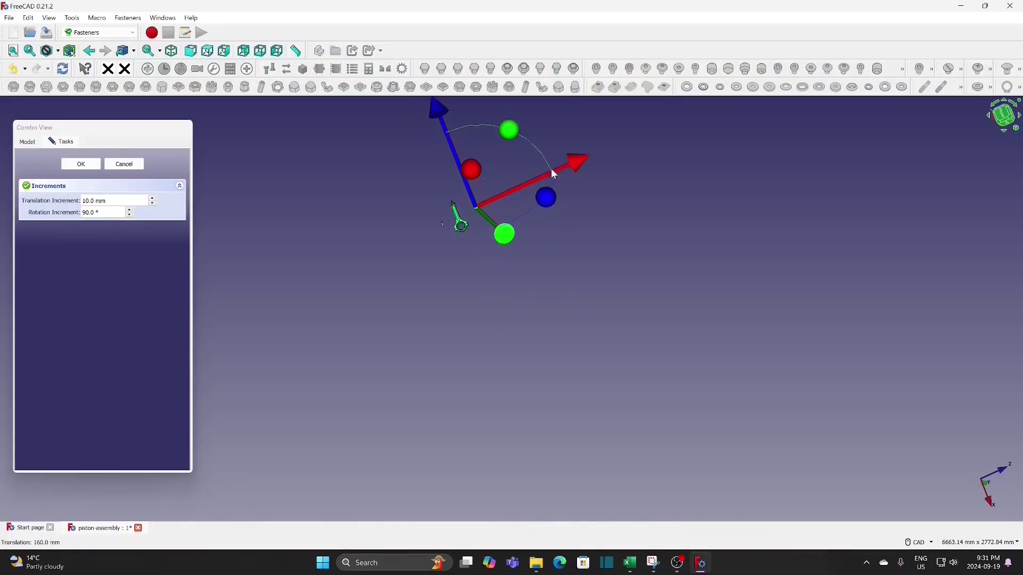
click(81, 165)
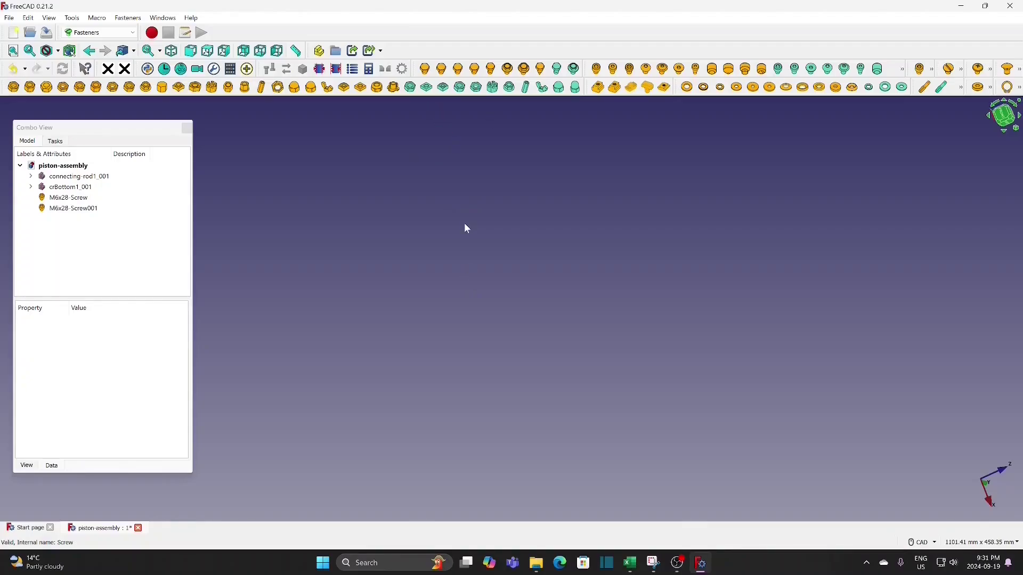
- Using A2plus, add an opposed plane-coincident constraint with 0 mm offset between the second screw head's underside and the connecting rod's counterbore seat
middle_drag(467, 228, 491, 466)
middle_drag(518, 200, 519, 374)
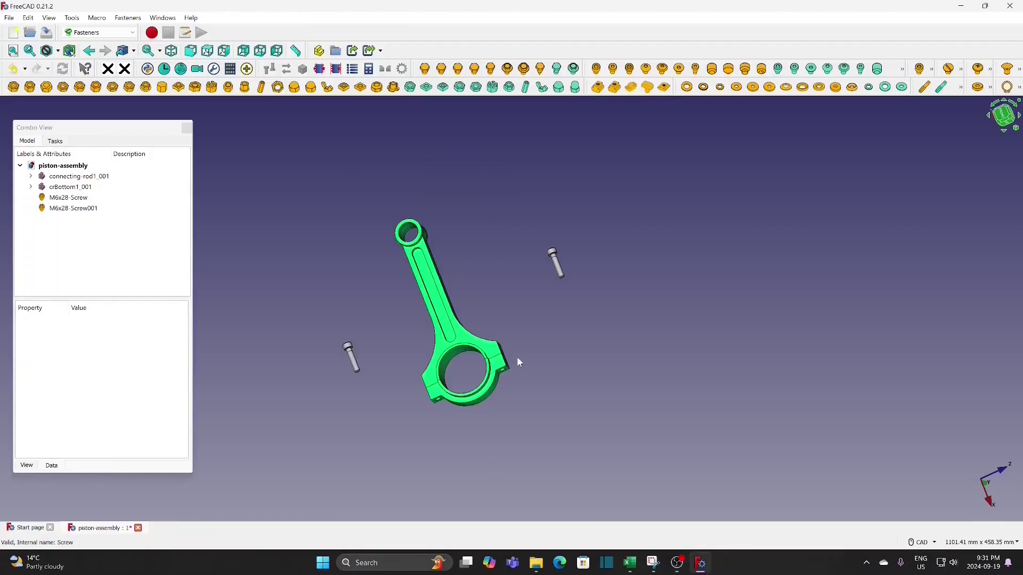
scroll(543, 284, up, 4)
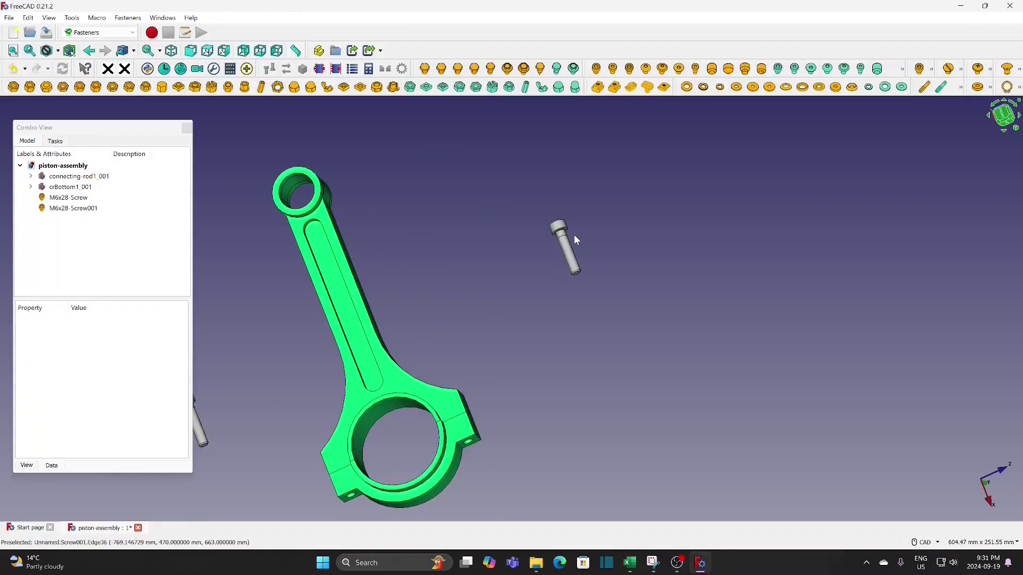
scroll(559, 238, up, 3)
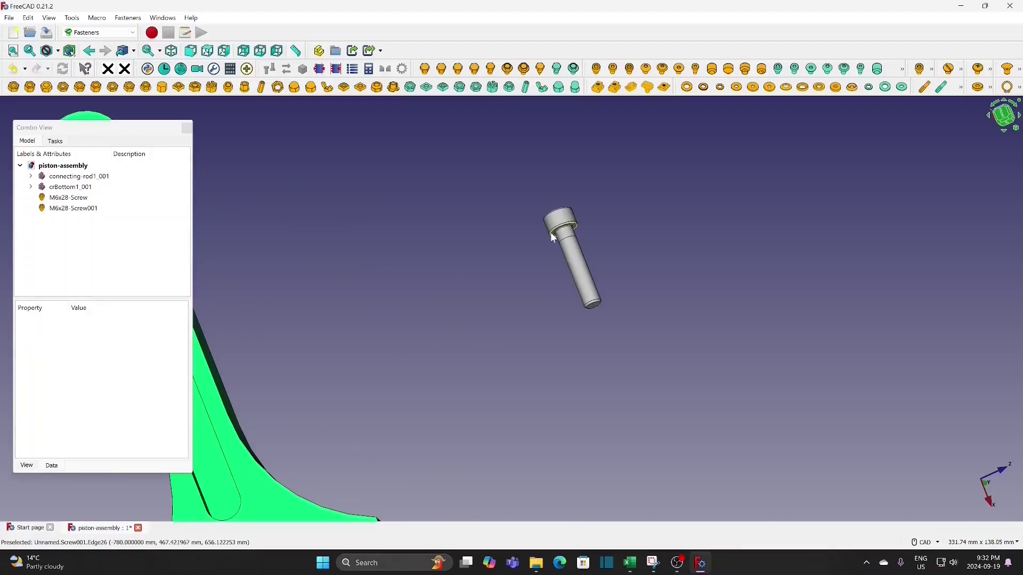
click(554, 240)
scroll(455, 312, down, 5)
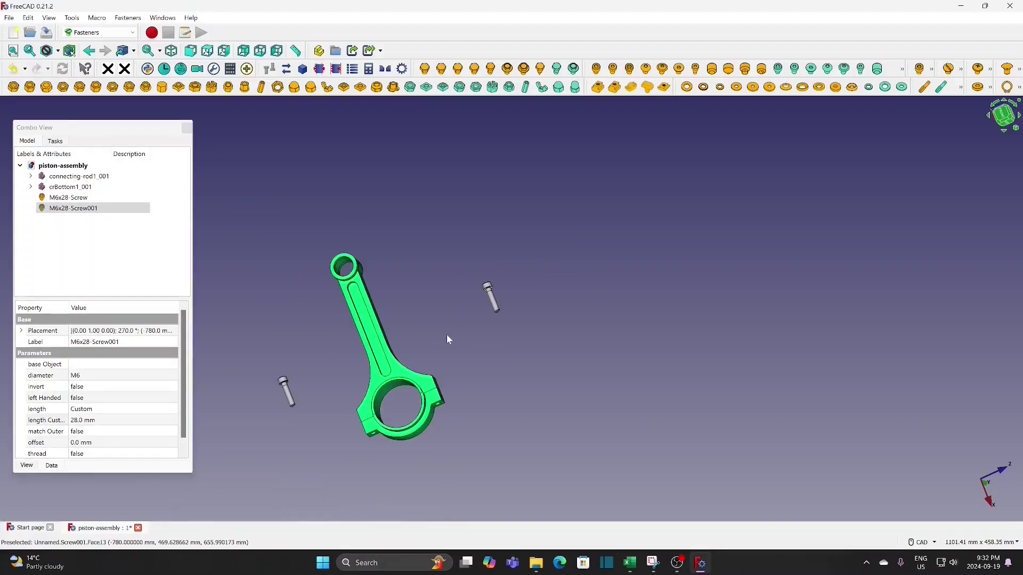
scroll(420, 344, down, 2)
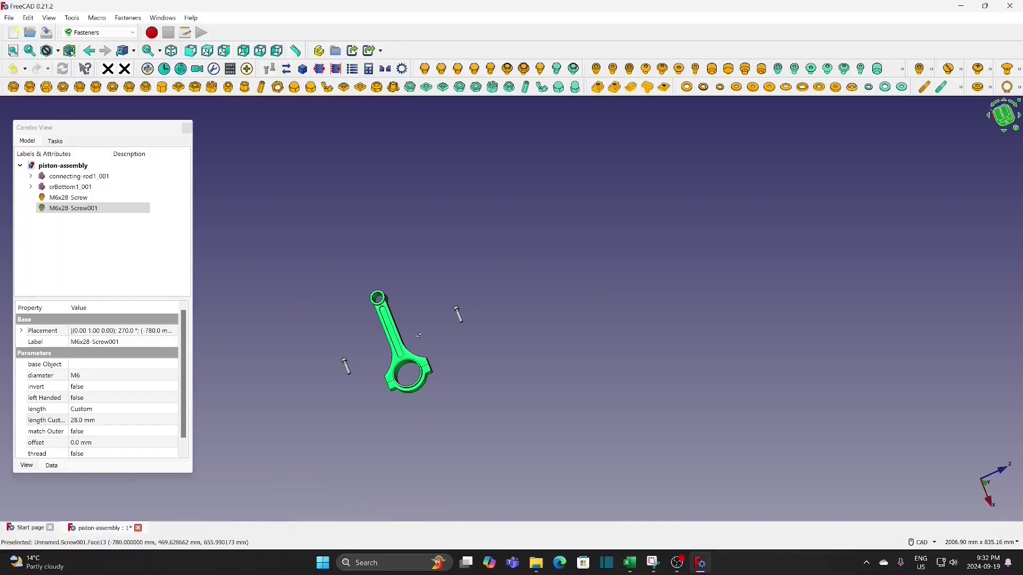
middle_drag(420, 336, 458, 424)
scroll(437, 299, up, 5)
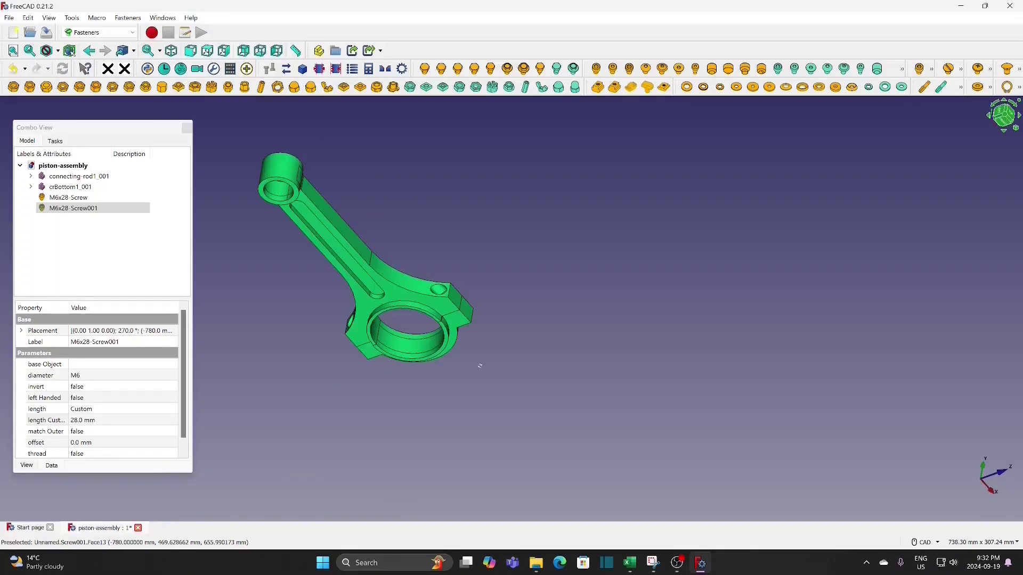
middle_drag(480, 361, 483, 367)
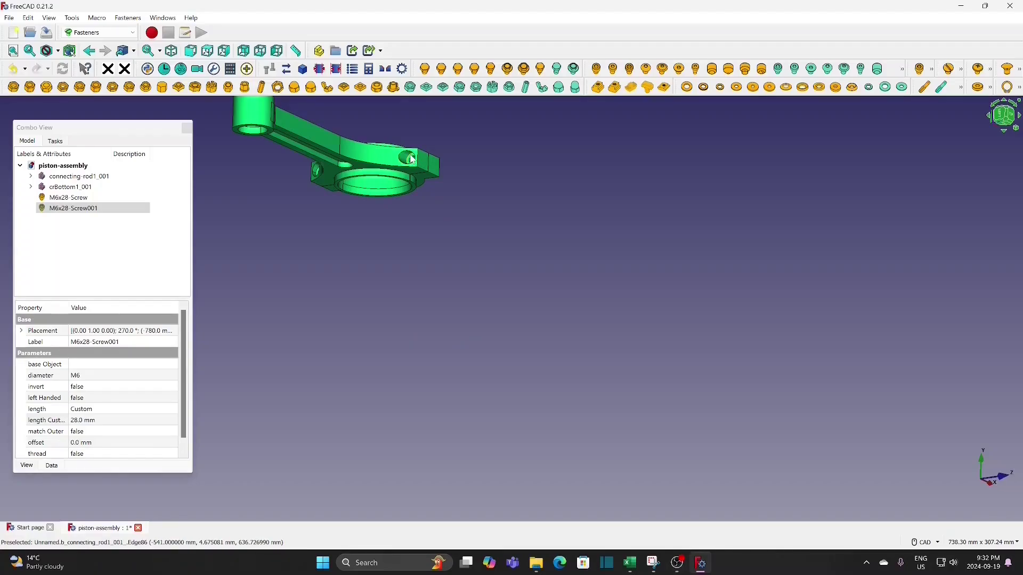
scroll(411, 159, up, 4)
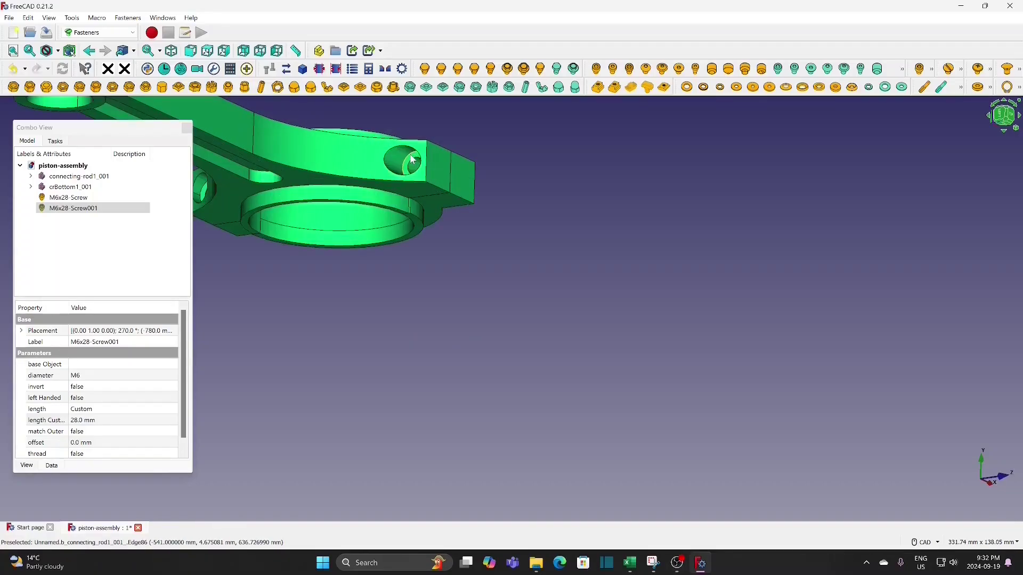
ctrl+click(417, 159)
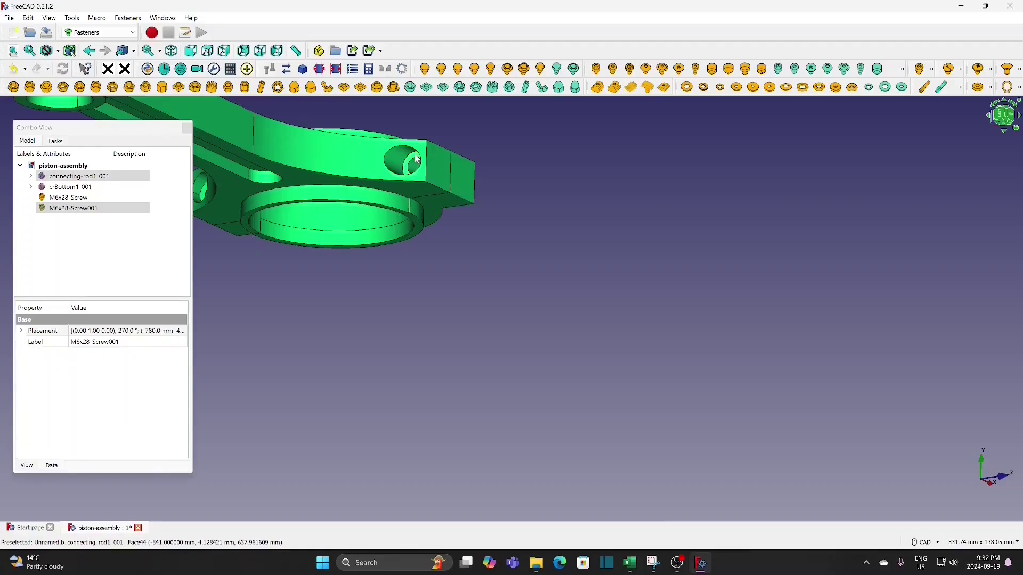
click(95, 33)
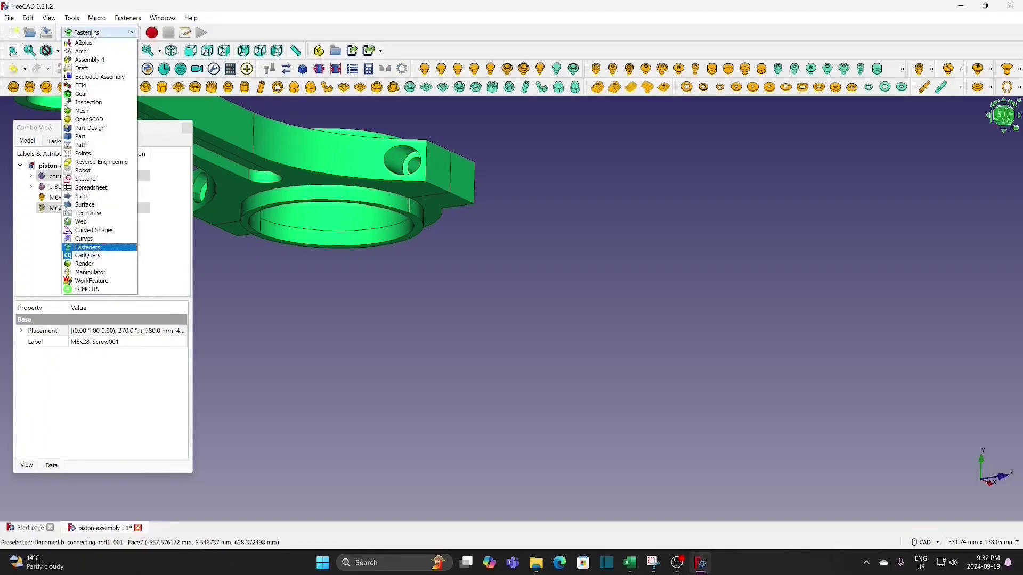
click(94, 43)
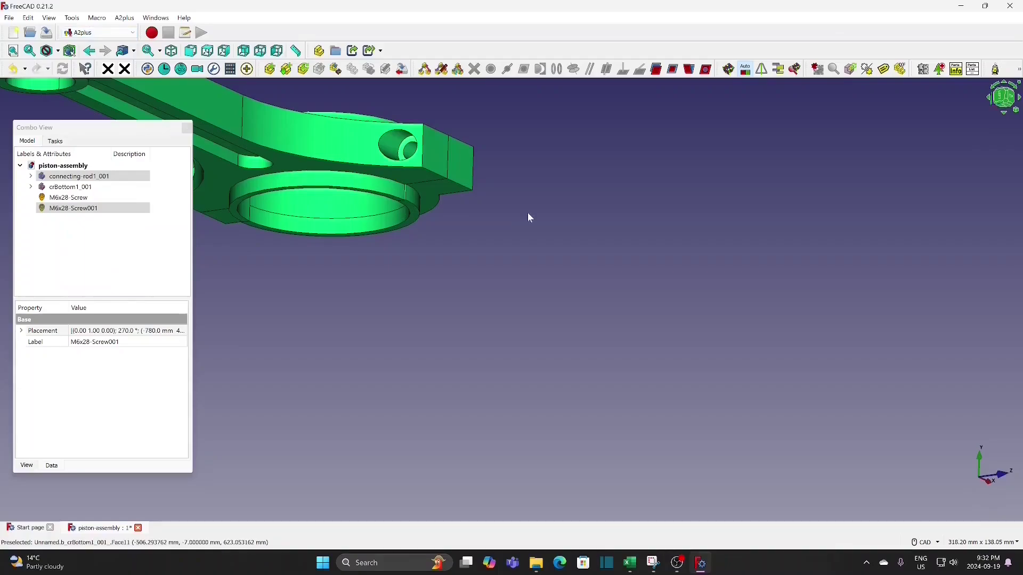
click(677, 71)
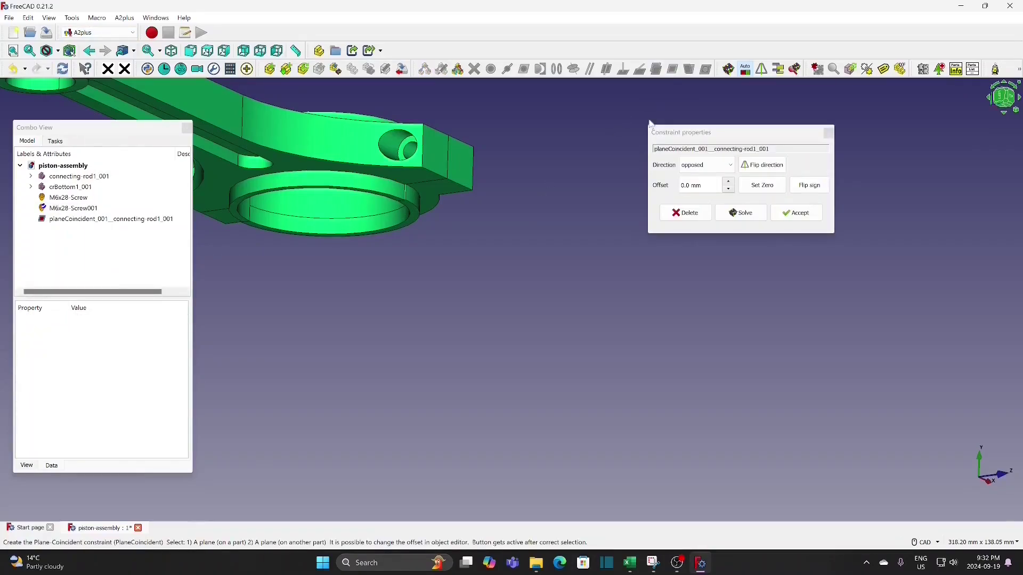
click(799, 214)
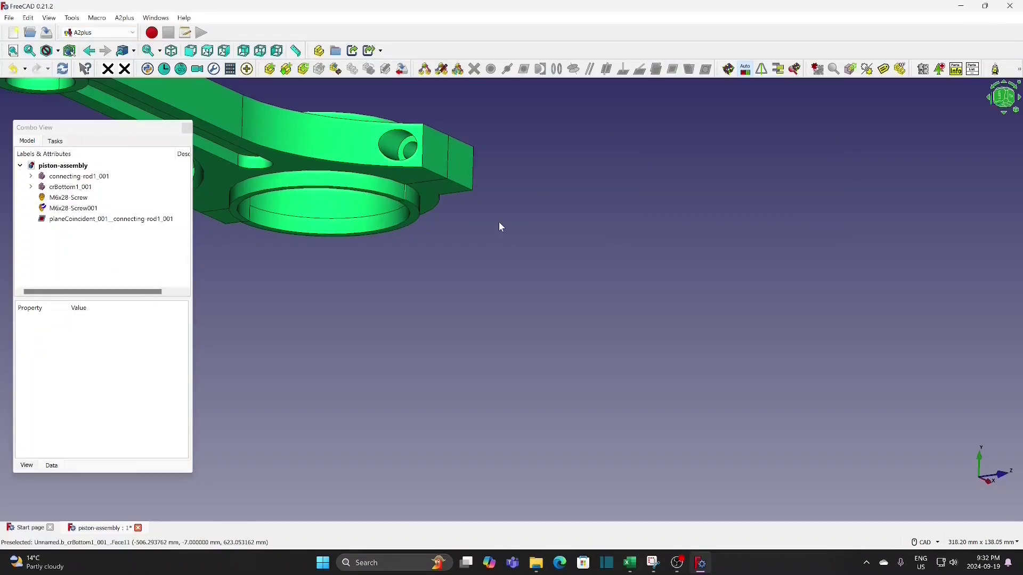
- Transform the second M6x28 screw along its three axes to a spot close beside the connecting rod's large end
scroll(498, 221, down, 5)
mouse_move(512, 307)
middle_down()
mouse_move(514, 261)
mouse_move(515, 314)
middle_up()
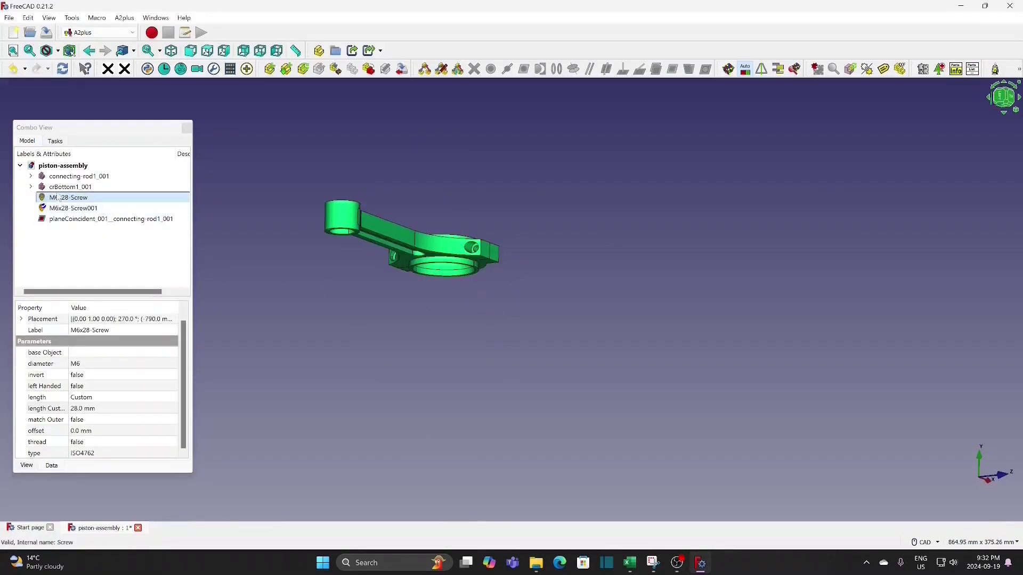
click(92, 208)
right_click(92, 208)
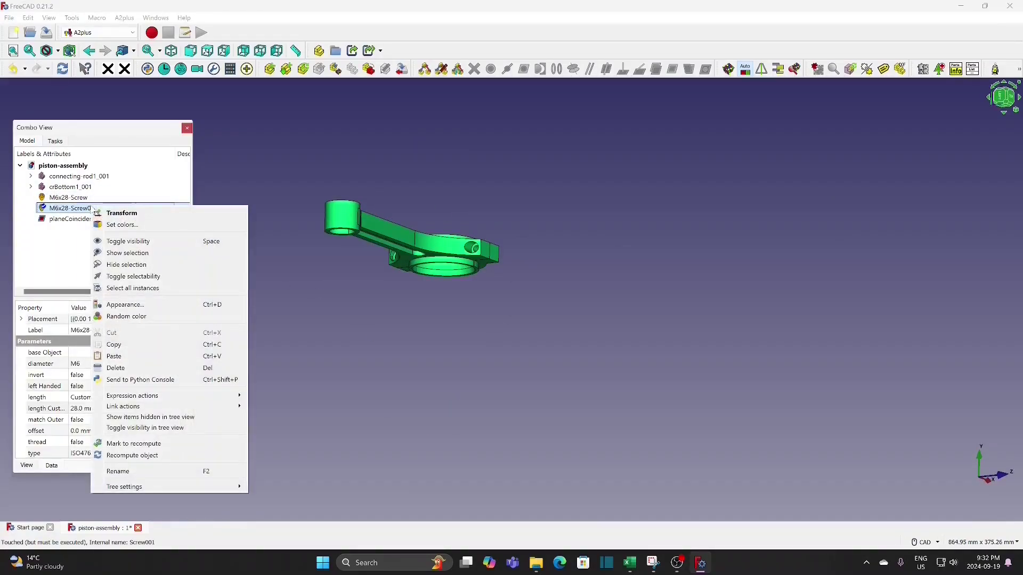
click(119, 210)
scroll(445, 276, down, 3)
scroll(450, 281, down, 4)
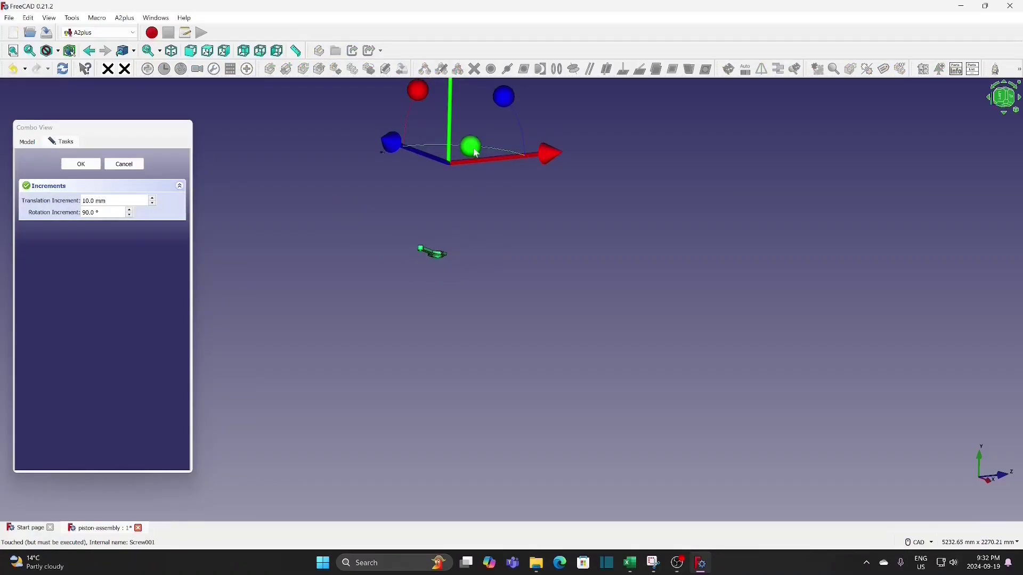
drag(395, 153, 528, 201)
drag(532, 85, 517, 193)
drag(485, 280, 417, 219)
click(81, 165)
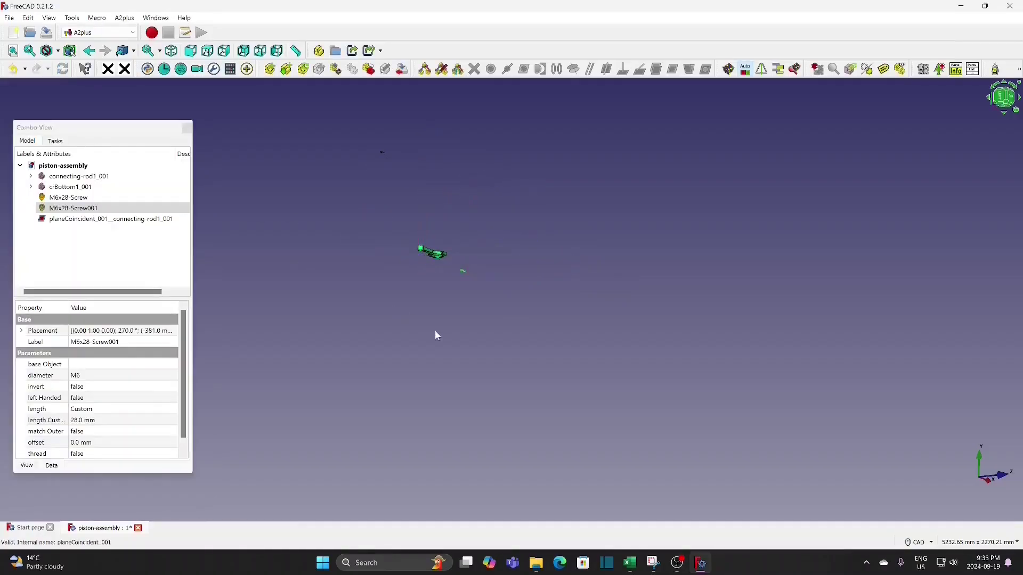
- Add an opposed axis-coincident constraint between the second screw's shank and the connecting rod's bolt hole, leaving rotation unlocked
scroll(457, 320, up, 4)
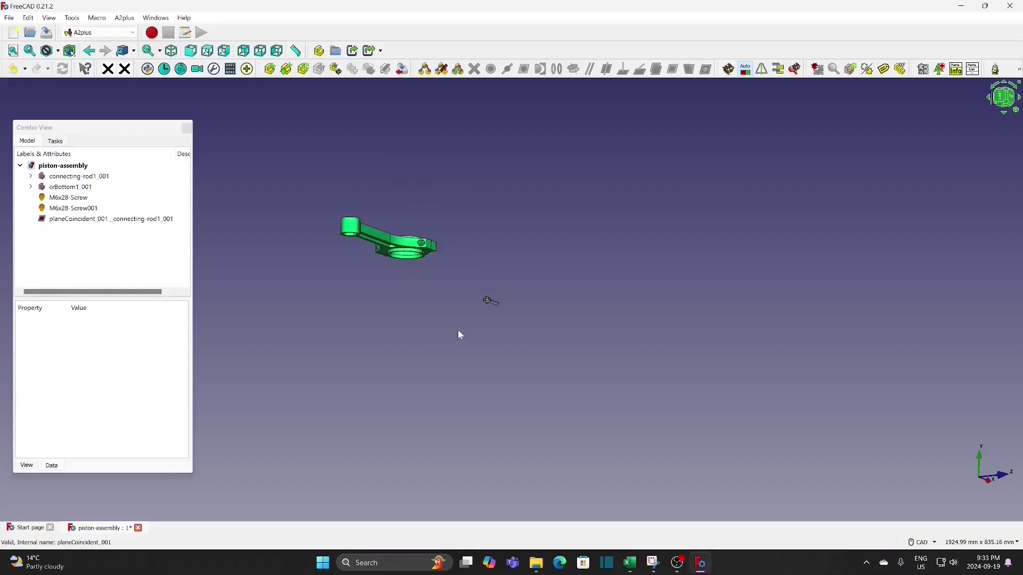
scroll(445, 240, up, 4)
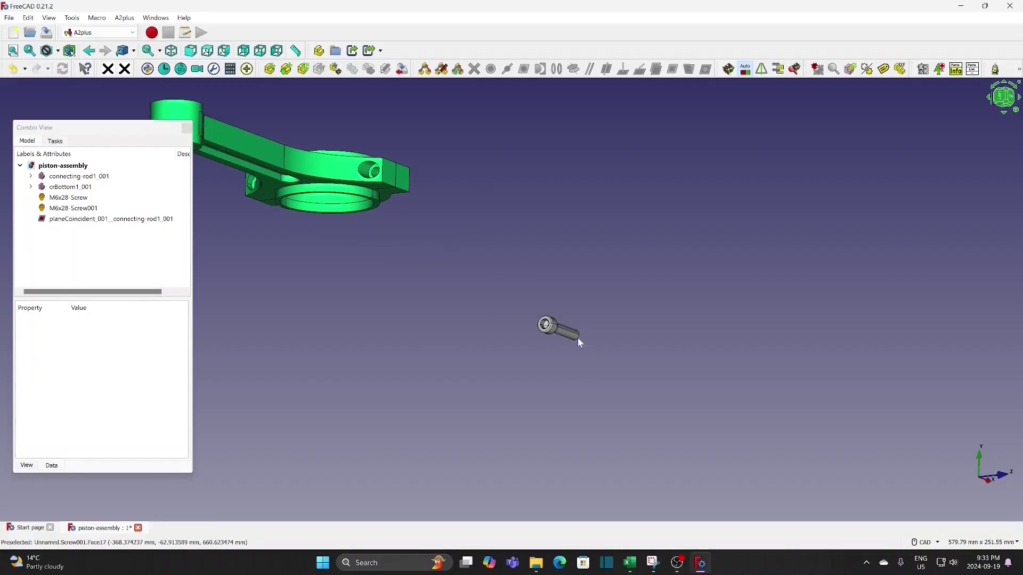
click(578, 339)
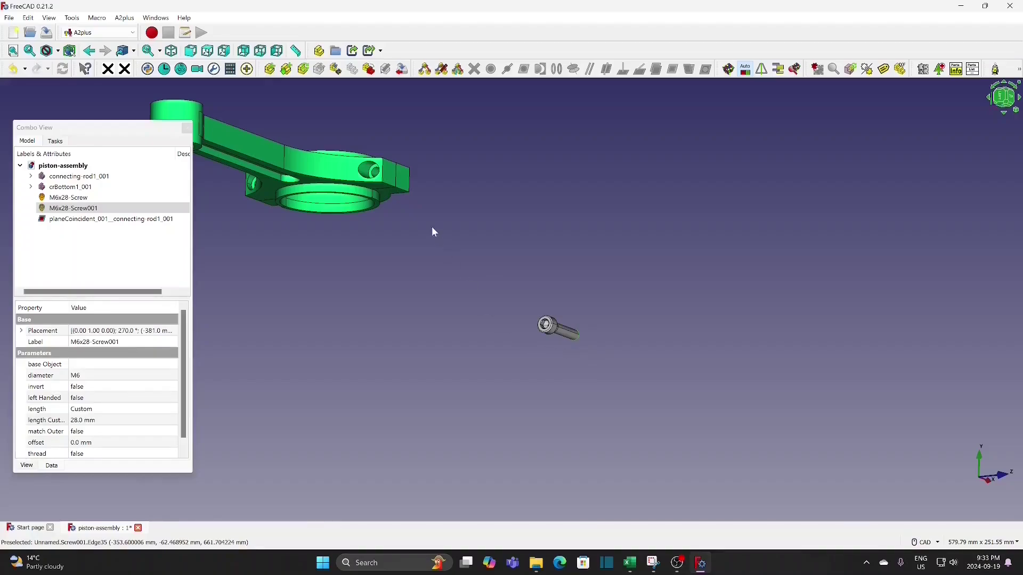
ctrl+click(376, 174)
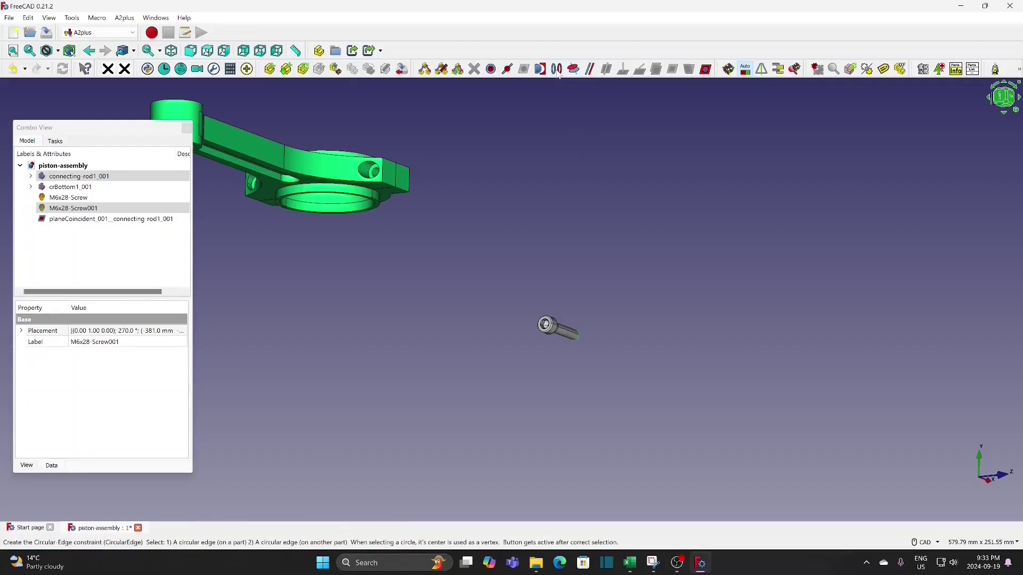
click(575, 75)
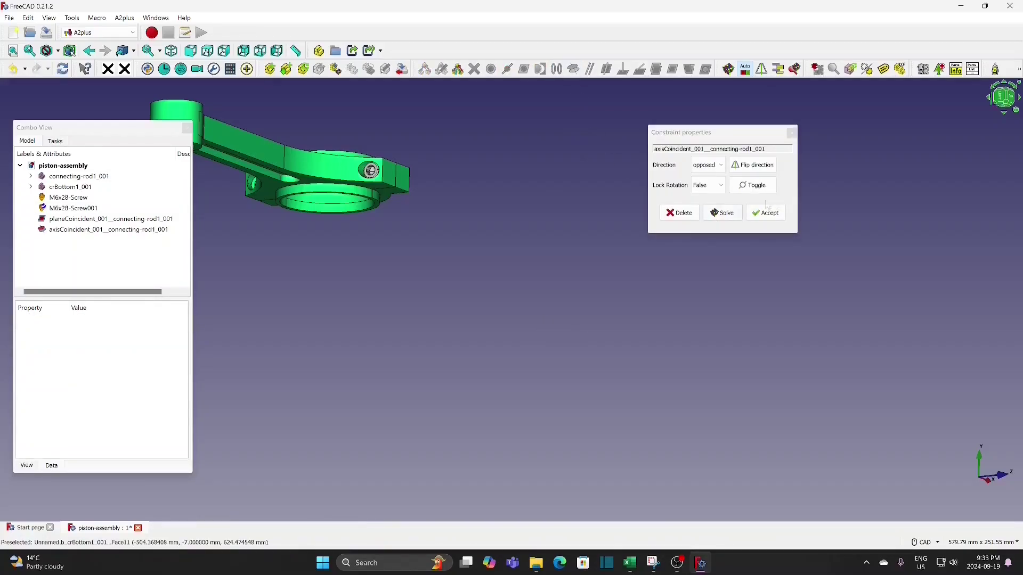
click(781, 215)
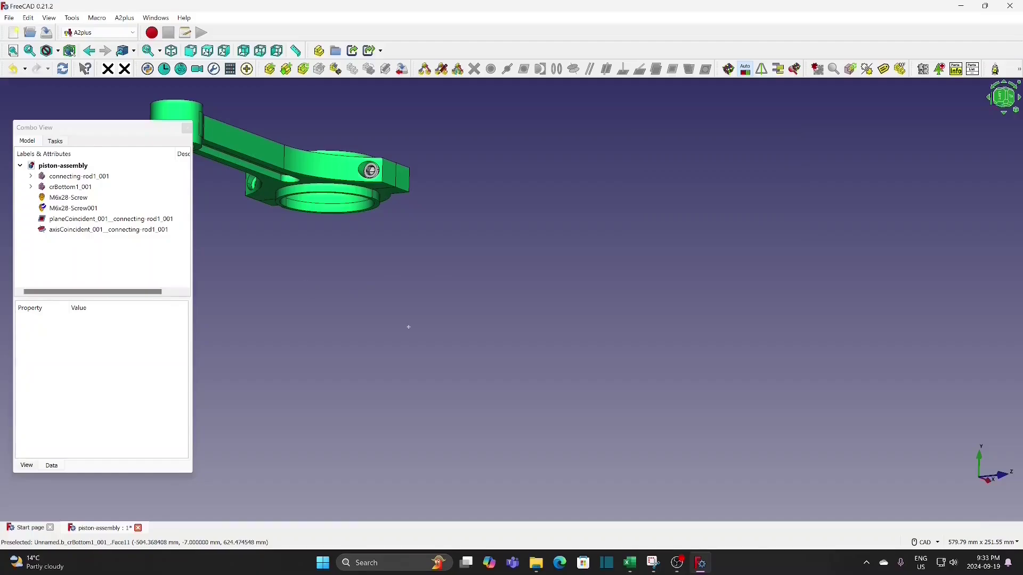
- Transform the first M6x28 screw down its Y axis, 230 mm along its X axis and 110 mm back up Y, close to the connecting rod
scroll(490, 311, down, 6)
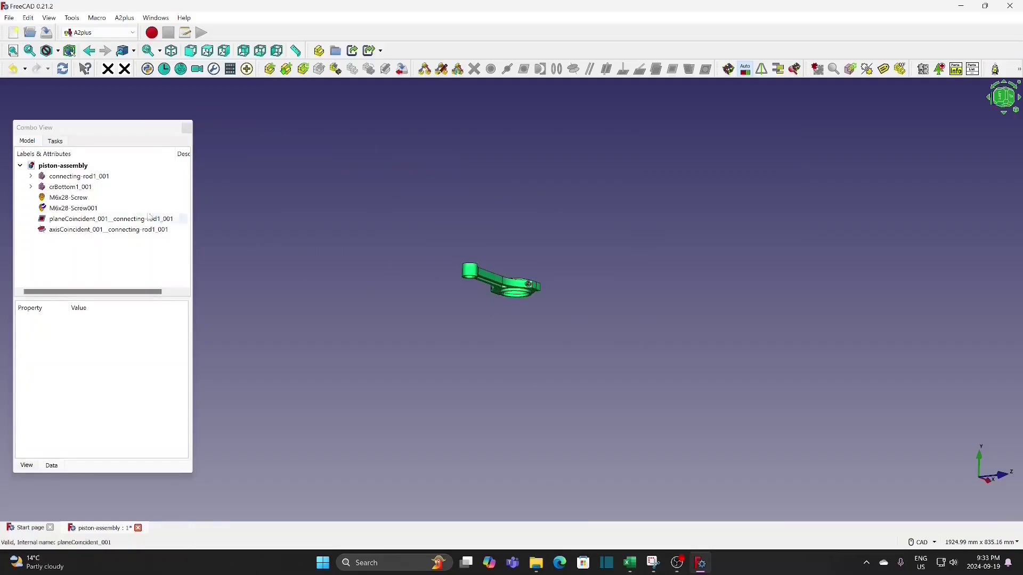
scroll(325, 219, down, 4)
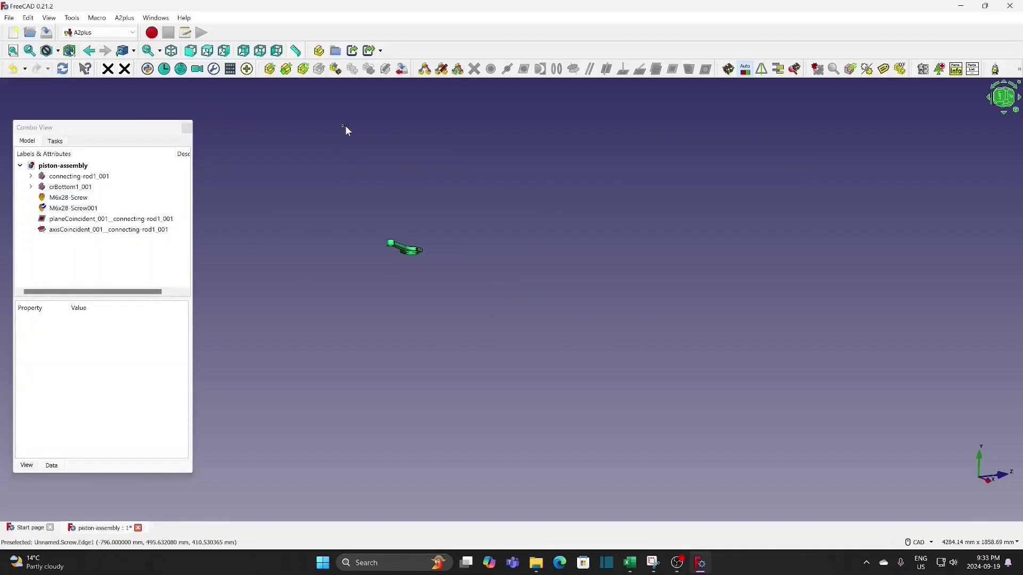
click(345, 127)
right_click(346, 127)
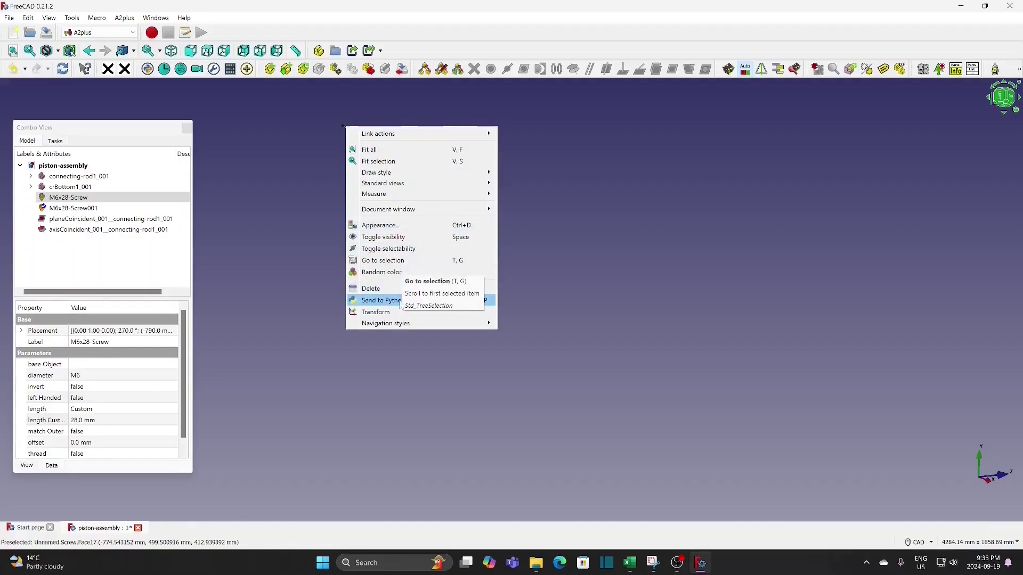
click(376, 312)
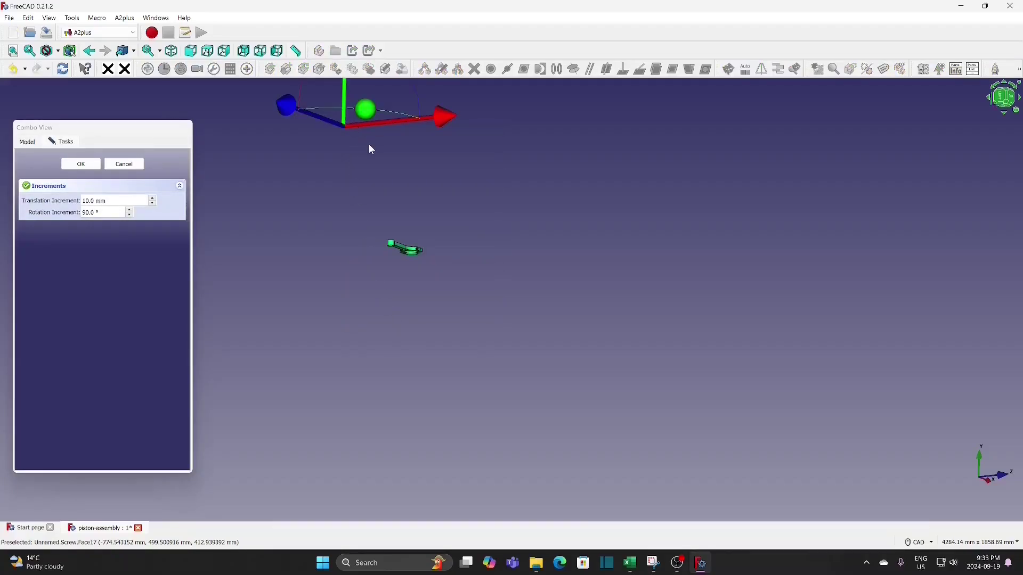
middle_drag(372, 150, 376, 183)
drag(351, 105, 382, 265)
drag(466, 358, 488, 339)
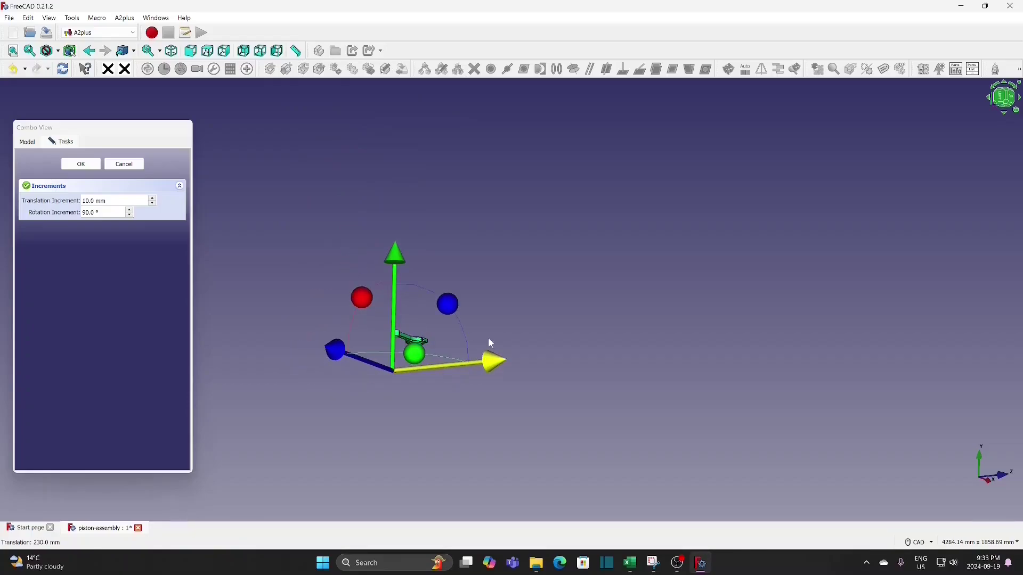
drag(394, 255, 391, 227)
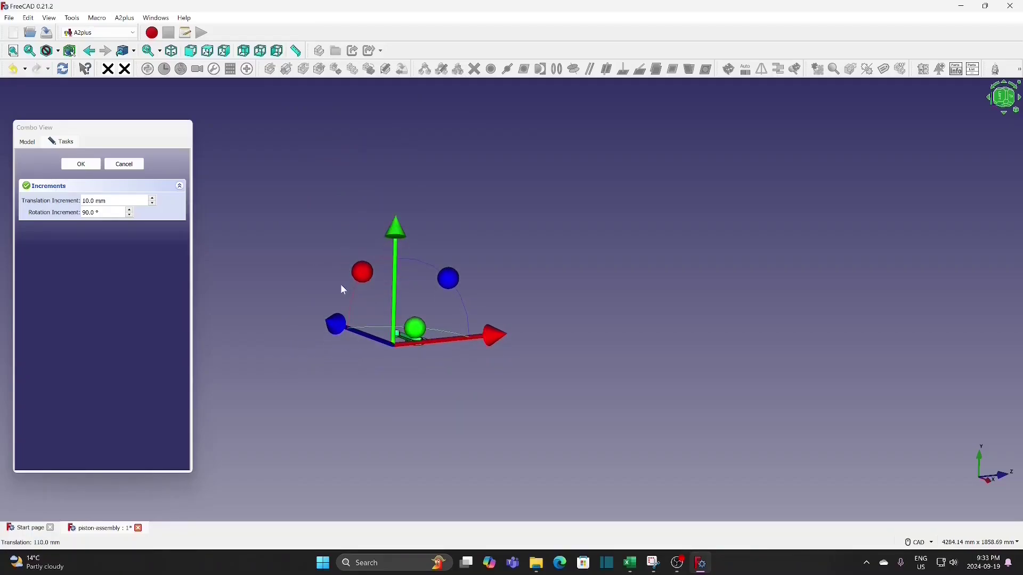
click(72, 164)
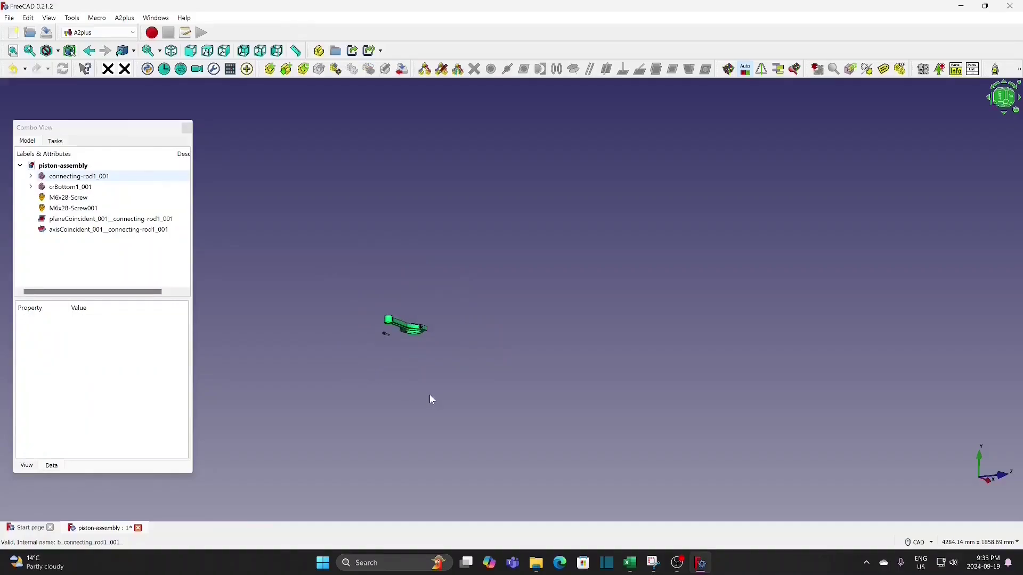
- Add an opposed plane-coincident constraint with 0 mm offset between the connecting rod's free counterbore seat and the first screw head's underside
scroll(430, 394, up, 4)
middle_drag(361, 272, 484, 366)
scroll(468, 361, up, 5)
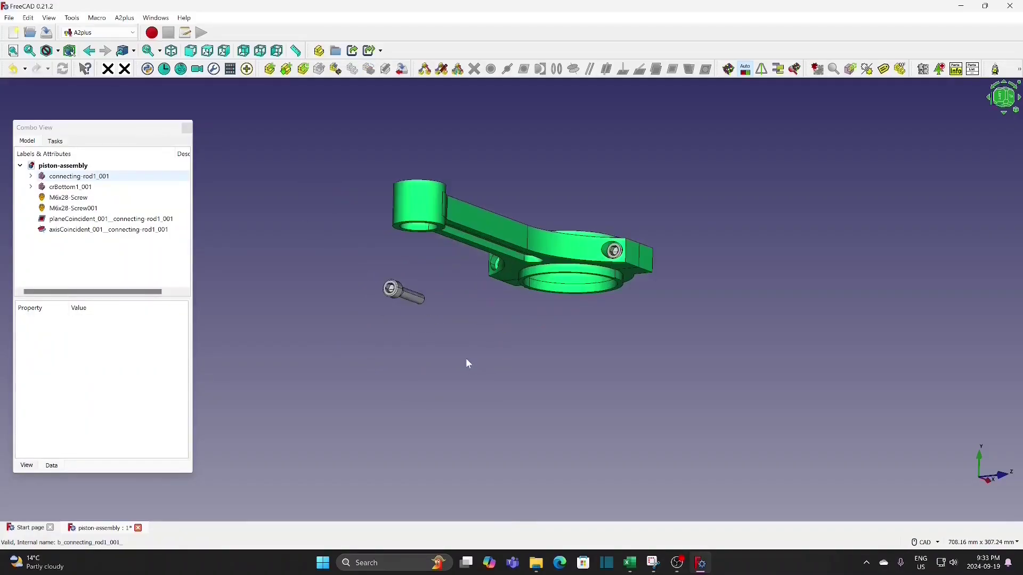
scroll(469, 364, up, 2)
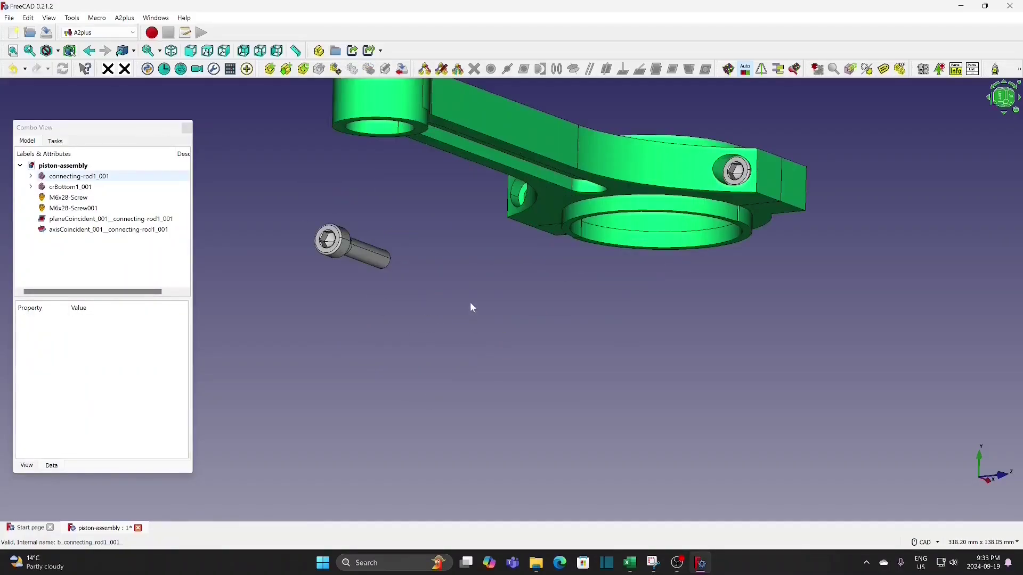
click(524, 196)
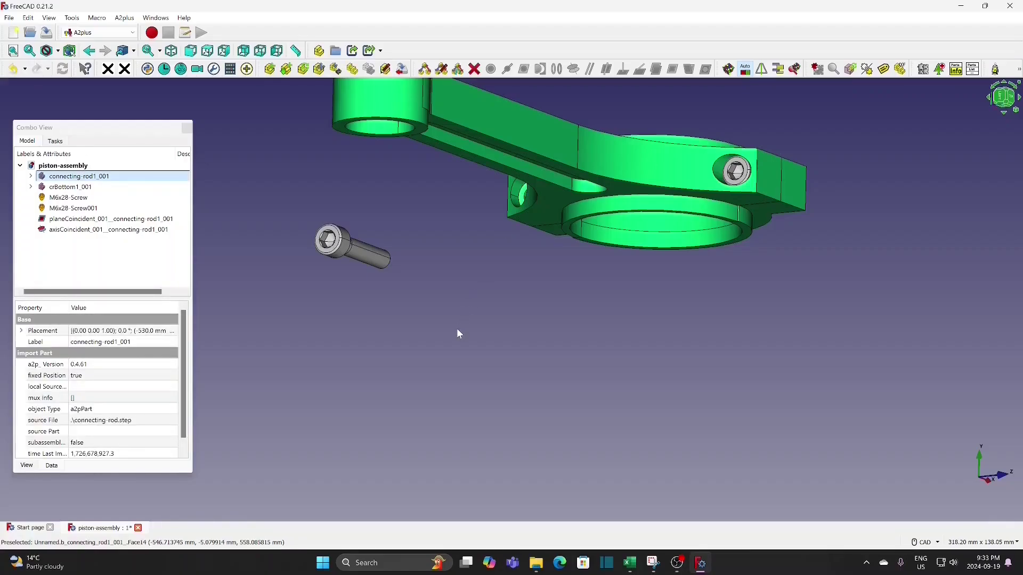
middle_drag(458, 329, 392, 311)
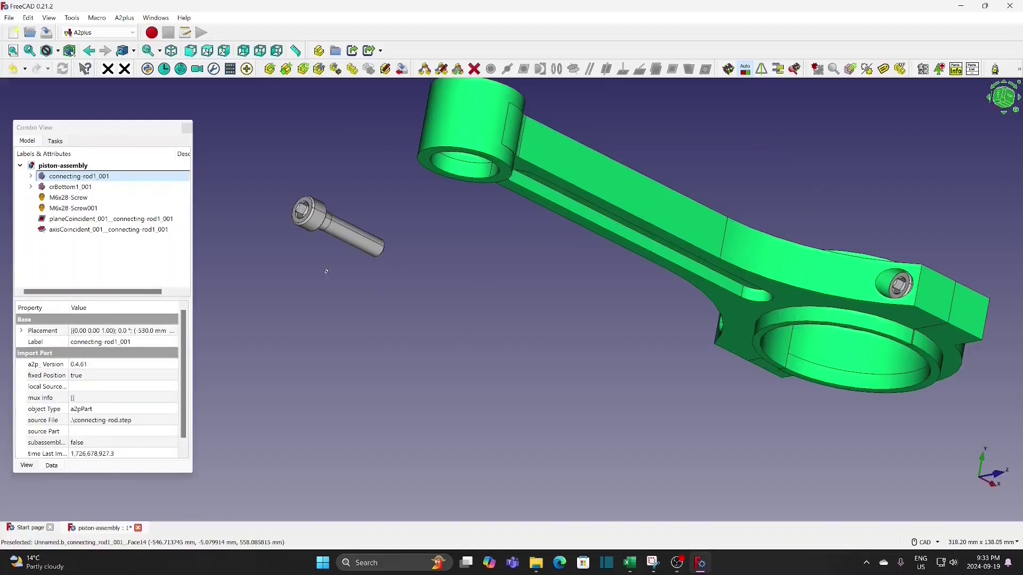
middle_drag(326, 271, 379, 237)
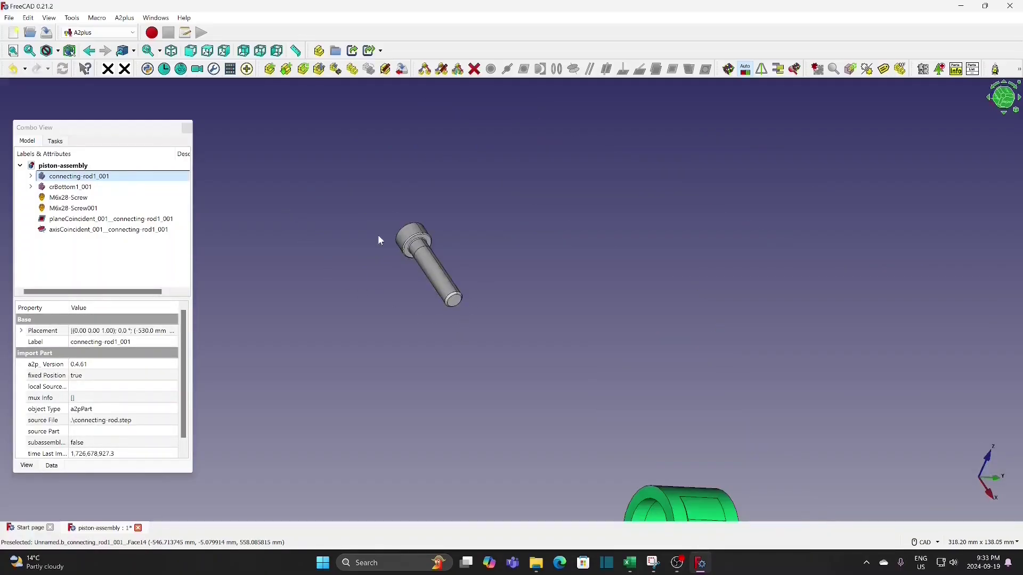
ctrl+click(430, 242)
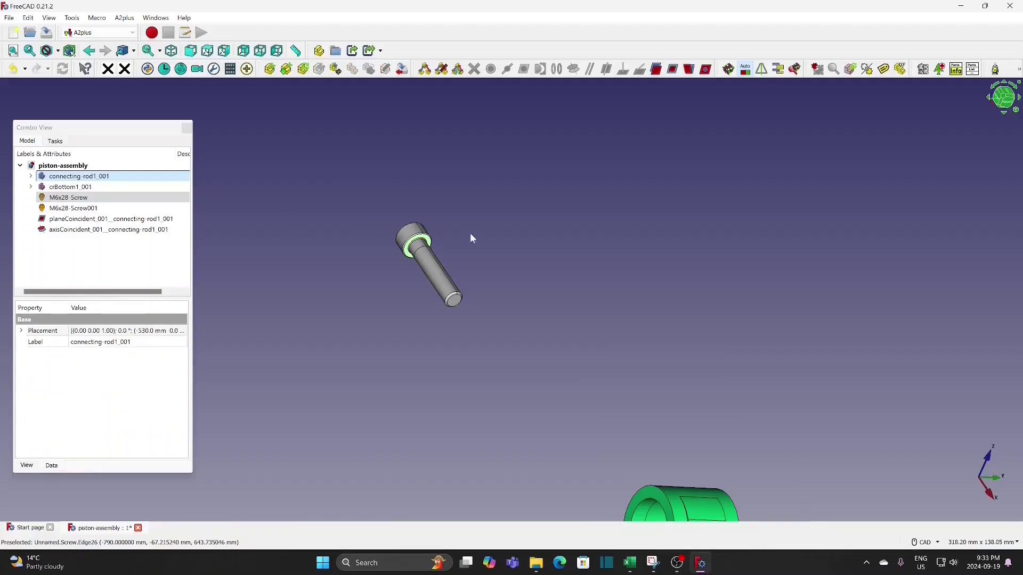
scroll(478, 232, down, 5)
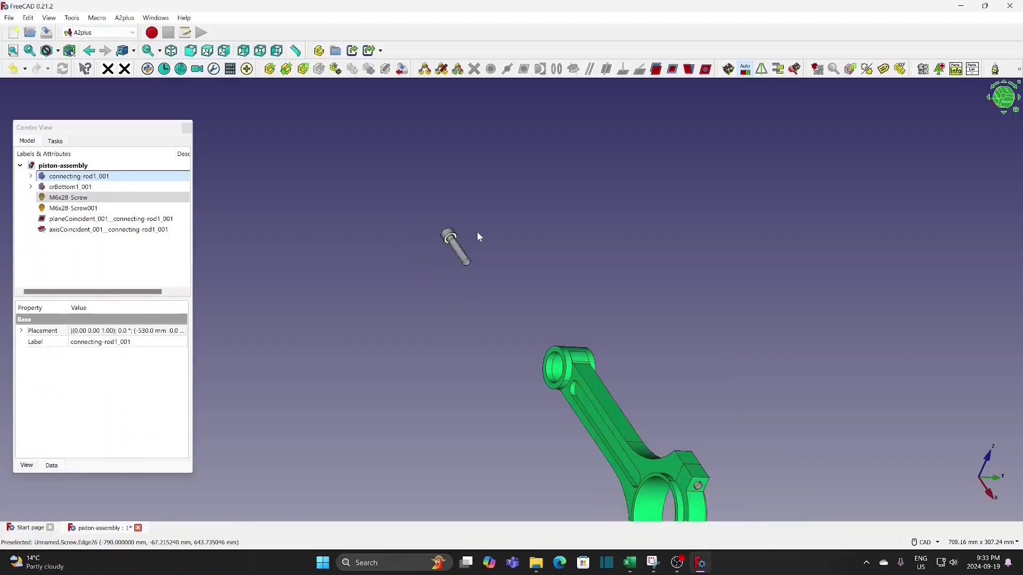
click(674, 69)
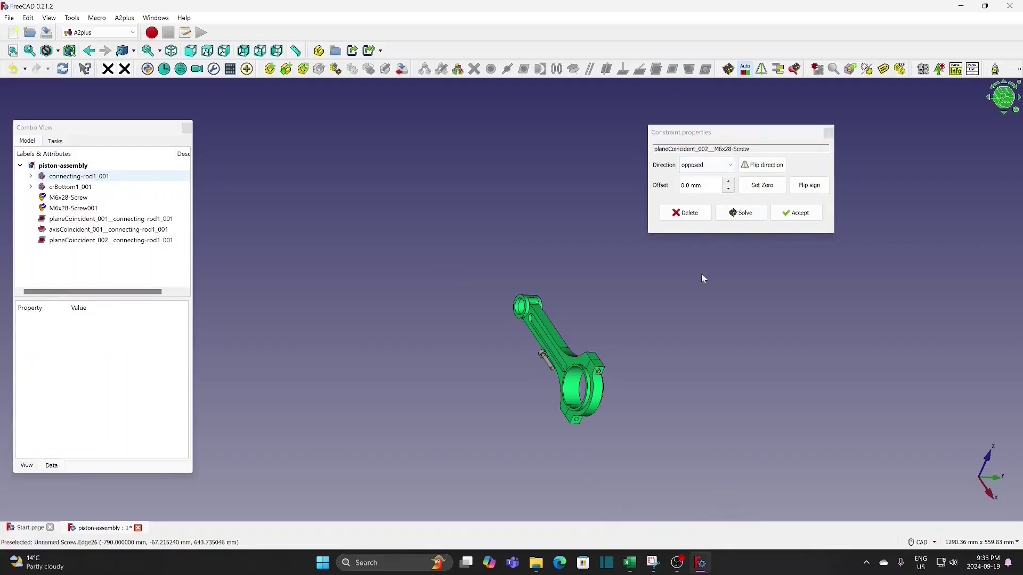
middle_drag(594, 322, 743, 335)
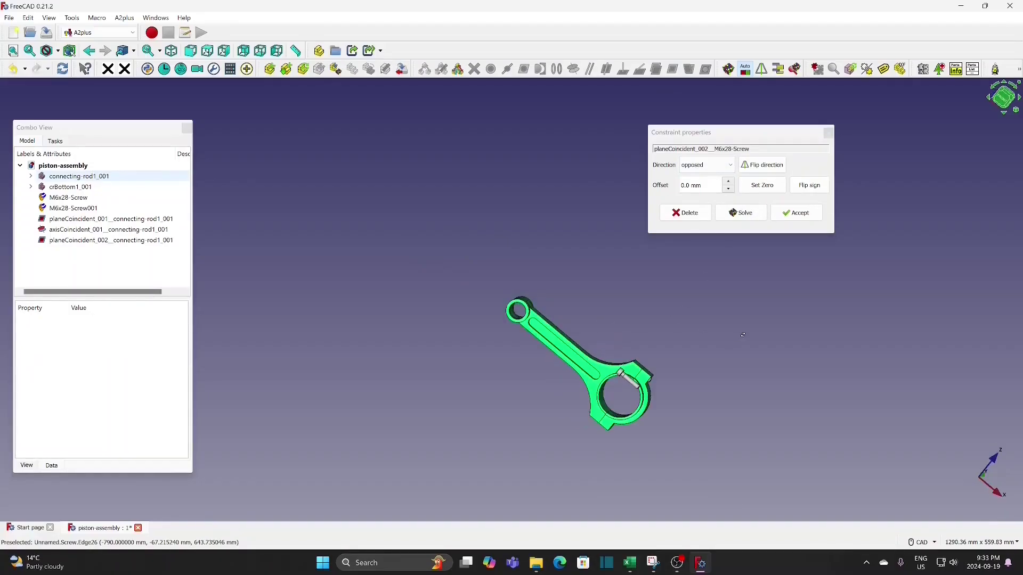
click(797, 214)
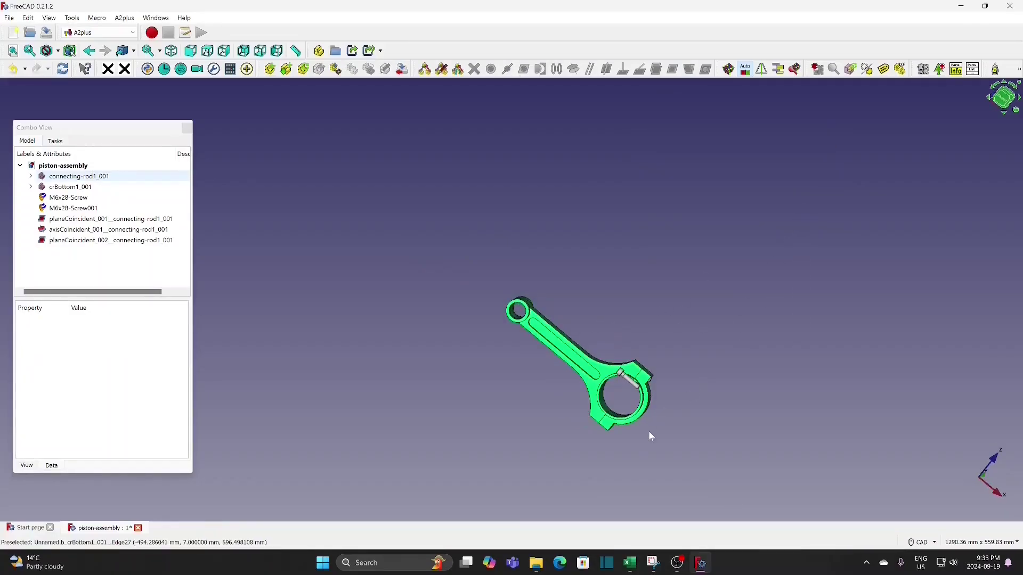
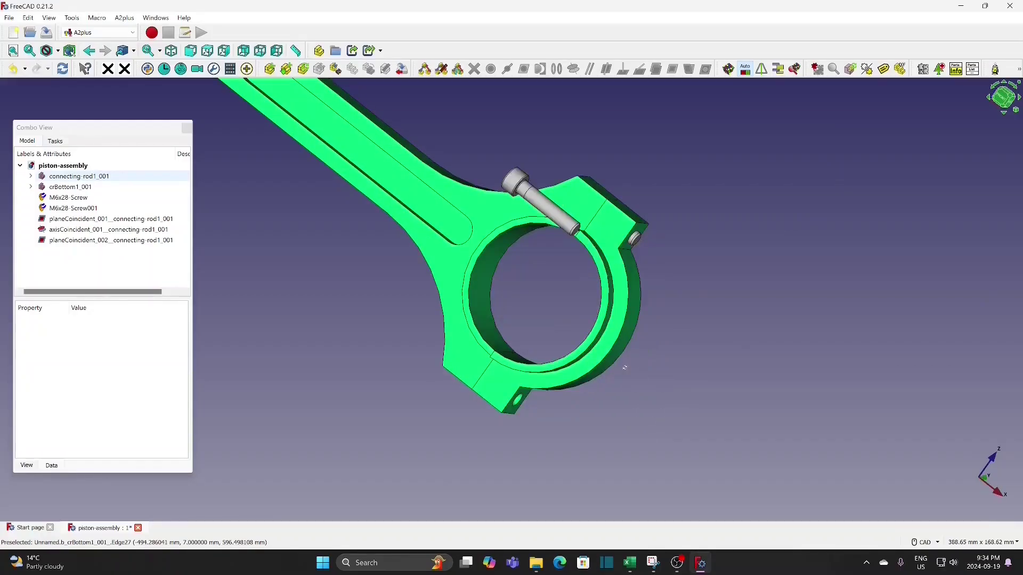
- Add an opposed axis-coincident constraint between the first screw's shank and the bottom cap's open bolt hole, leaving rotation unlocked
click(488, 129)
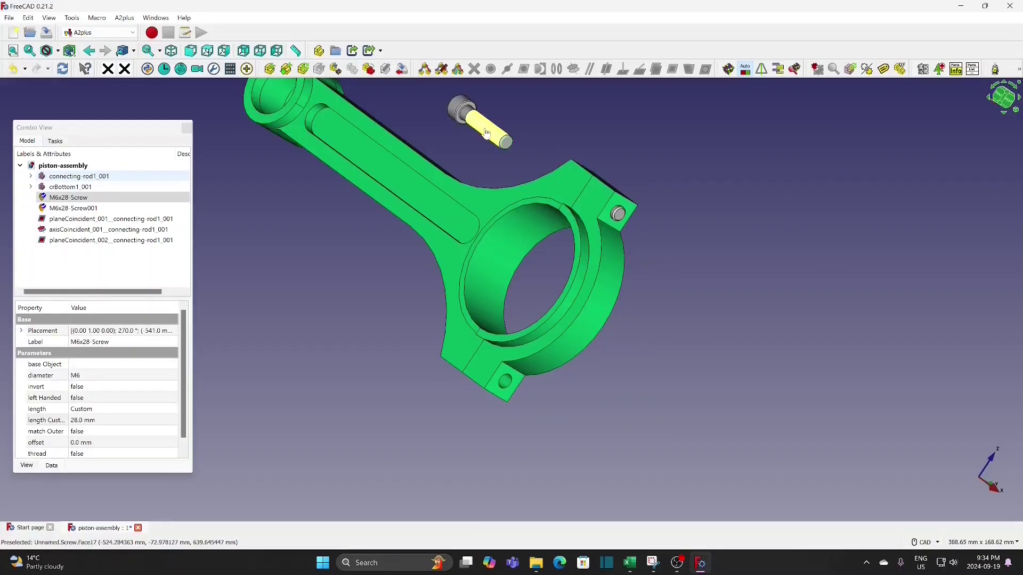
click(486, 130)
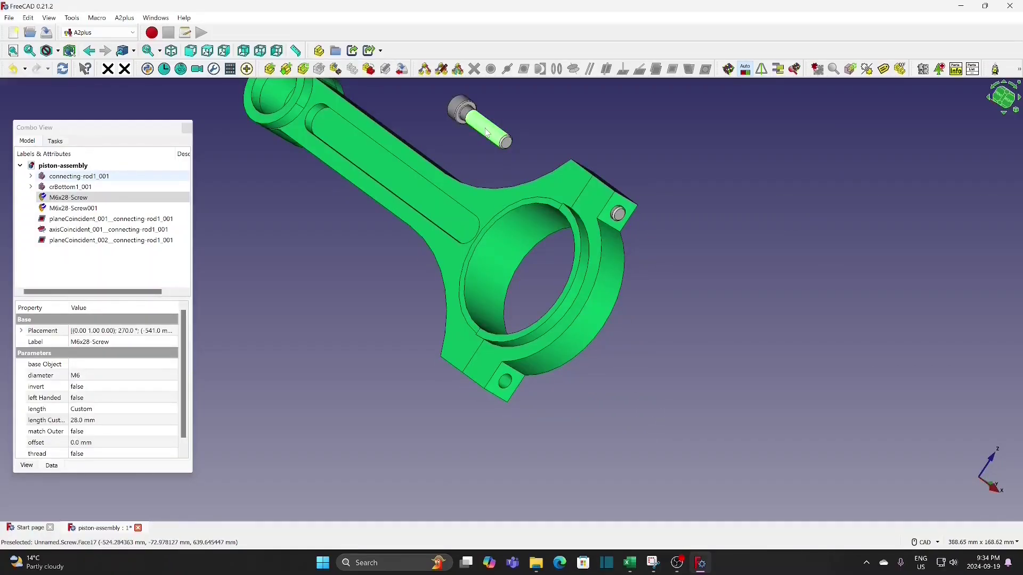
ctrl+click(505, 385)
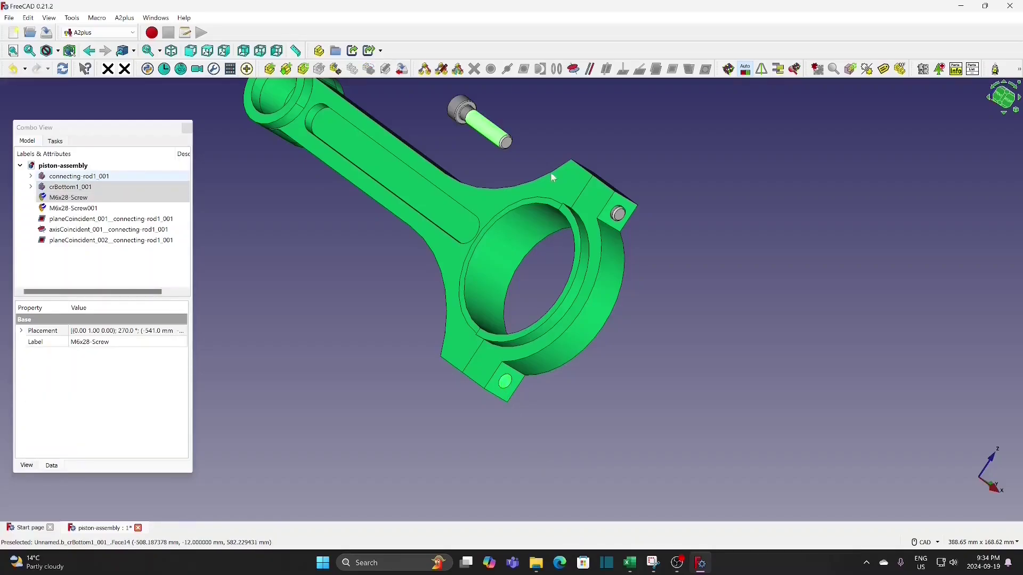
click(574, 69)
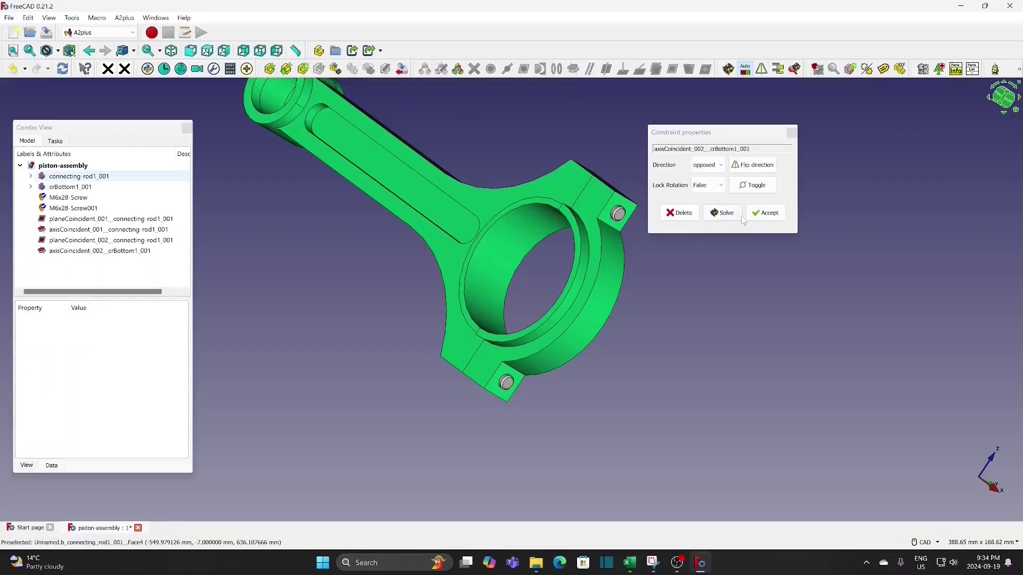
click(765, 214)
- Import pin.step into the assembly and place the pin beside the connecting rod's small end
scroll(683, 286, down, 4)
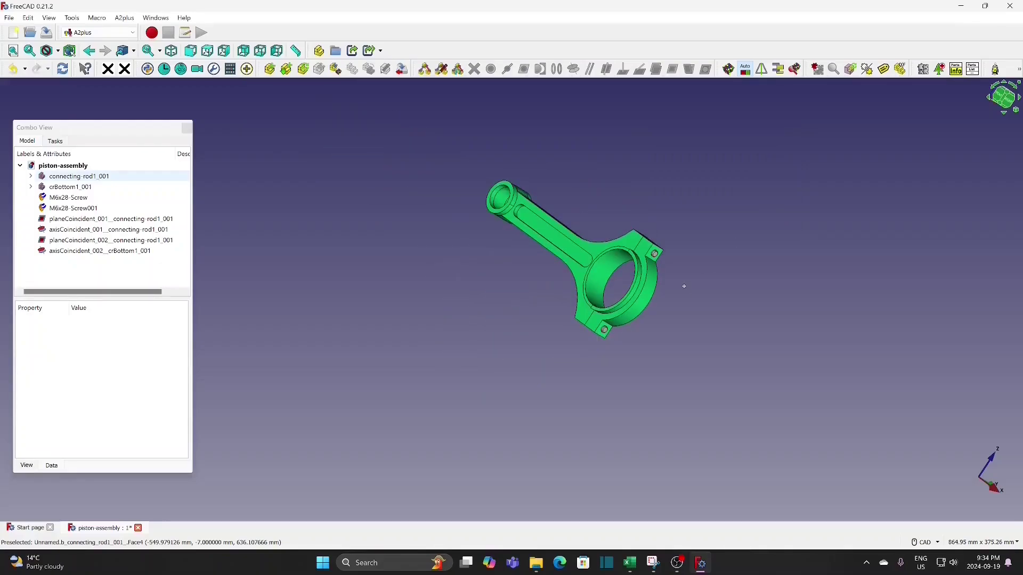
middle_drag(685, 287, 639, 255)
click(270, 69)
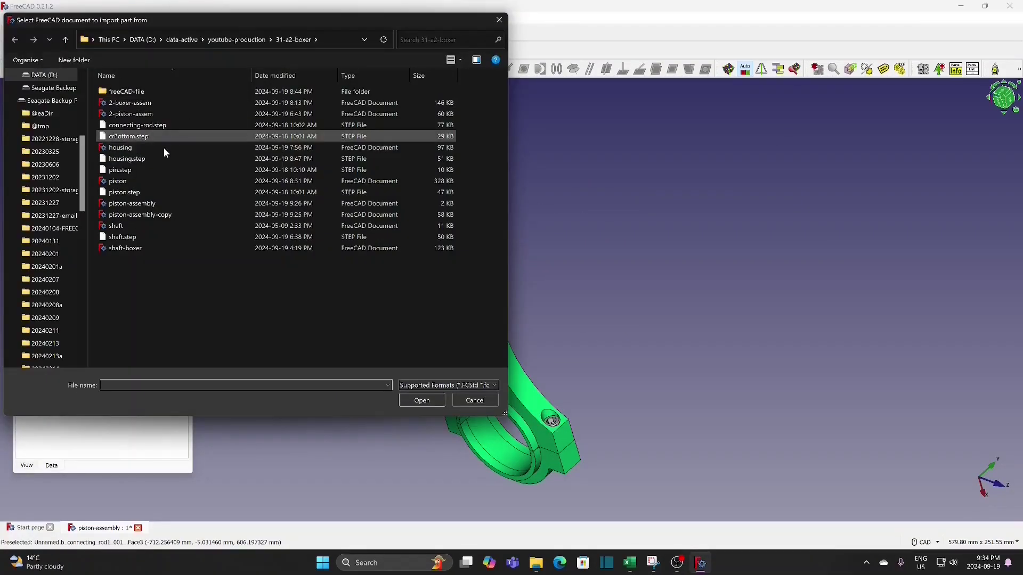
click(125, 169)
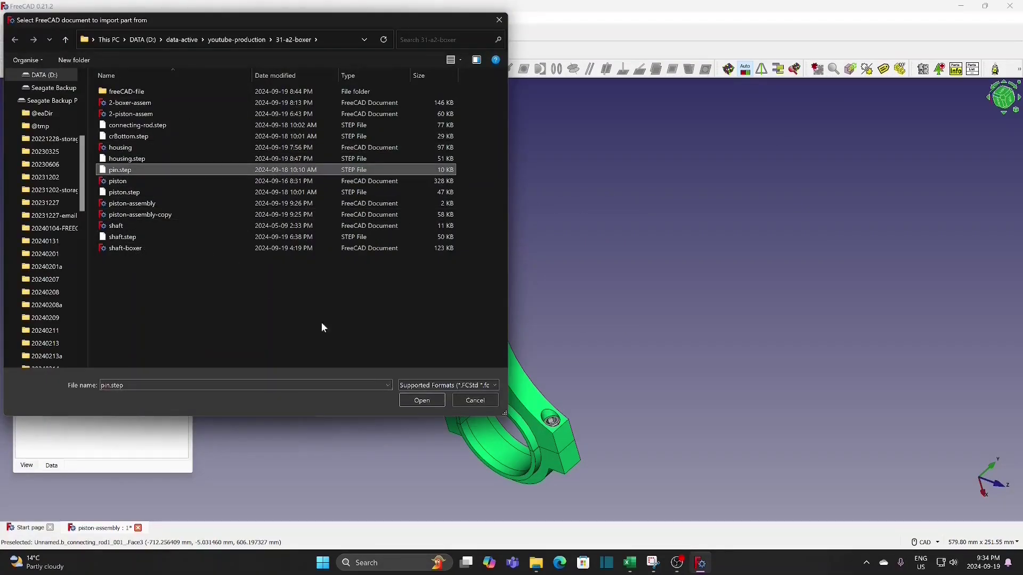
click(418, 402)
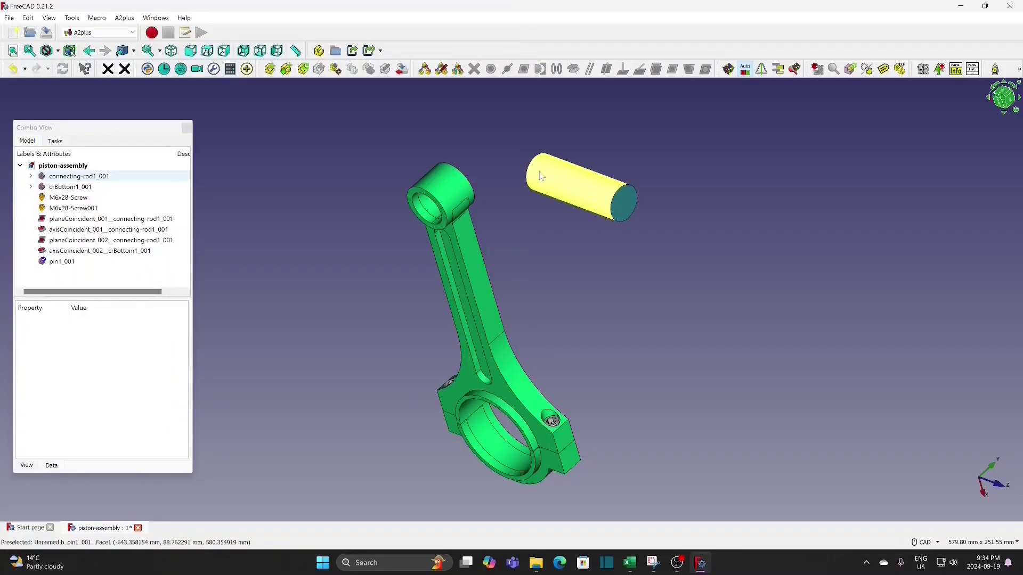
click(561, 216)
- Transform the pin by rotating it -90° about its X axis so it runs parallel to the small-end bore
scroll(562, 216, down, 3)
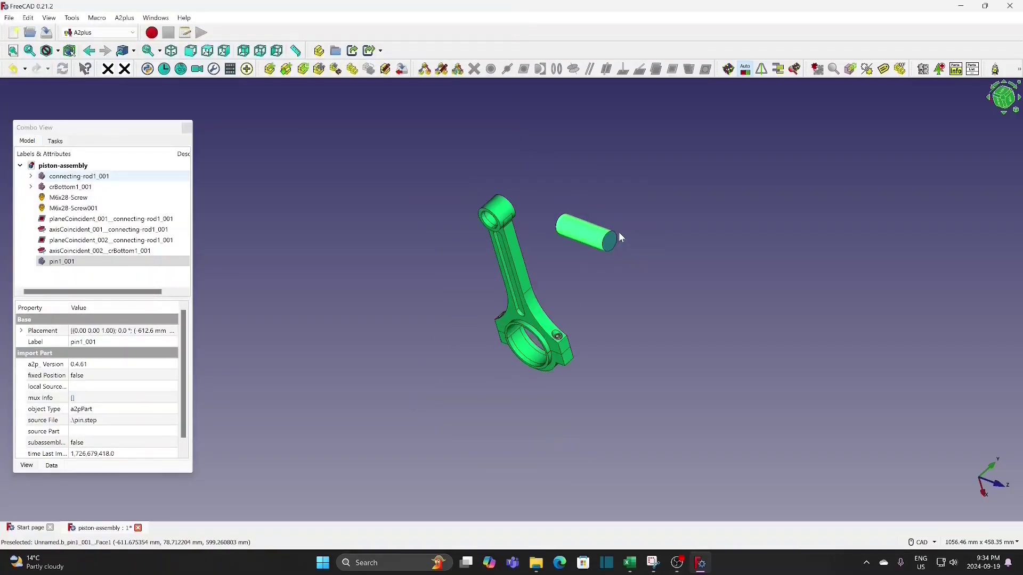
right_click(610, 236)
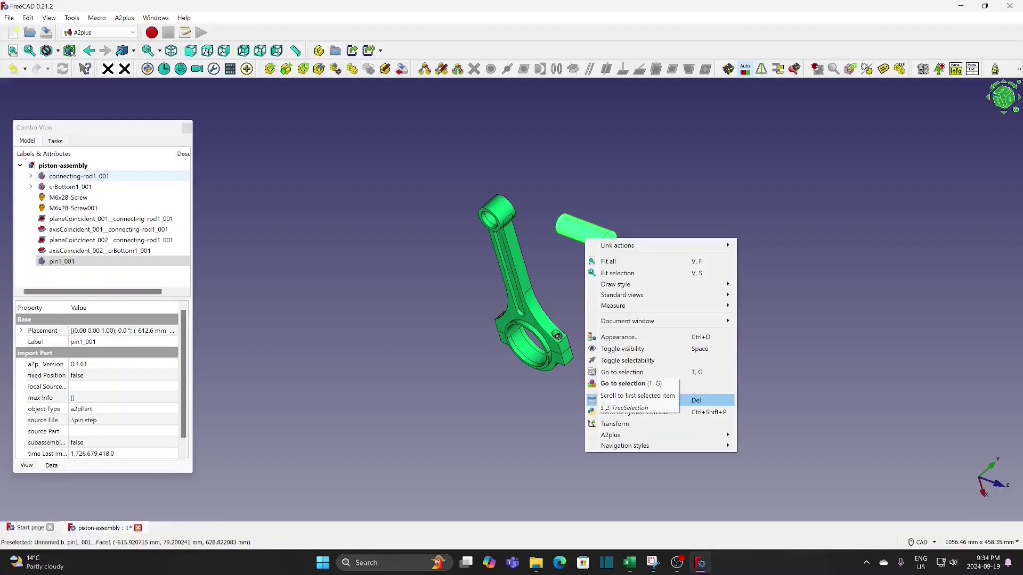
click(610, 424)
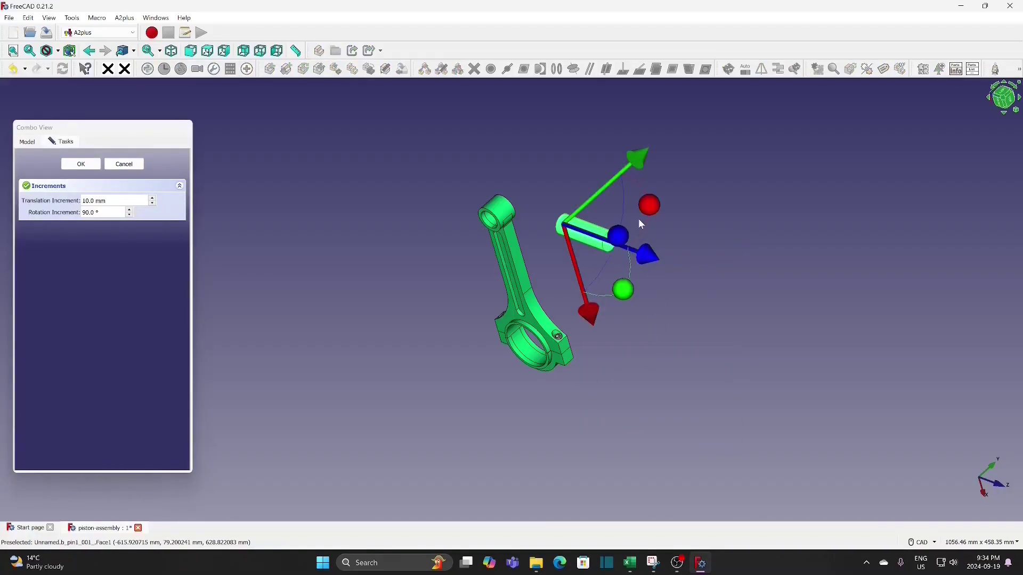
middle_drag(706, 277, 719, 317)
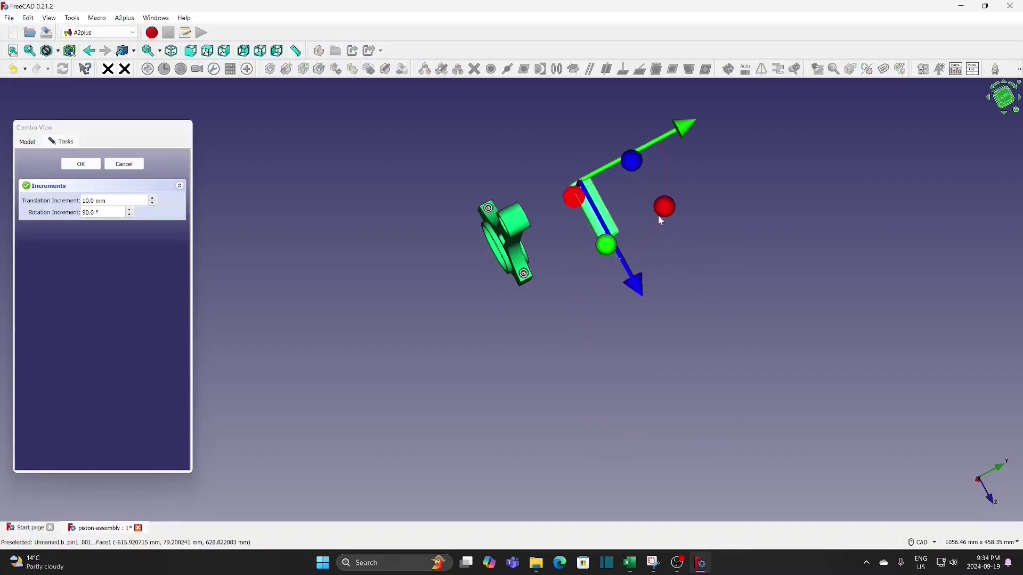
drag(663, 197, 568, 105)
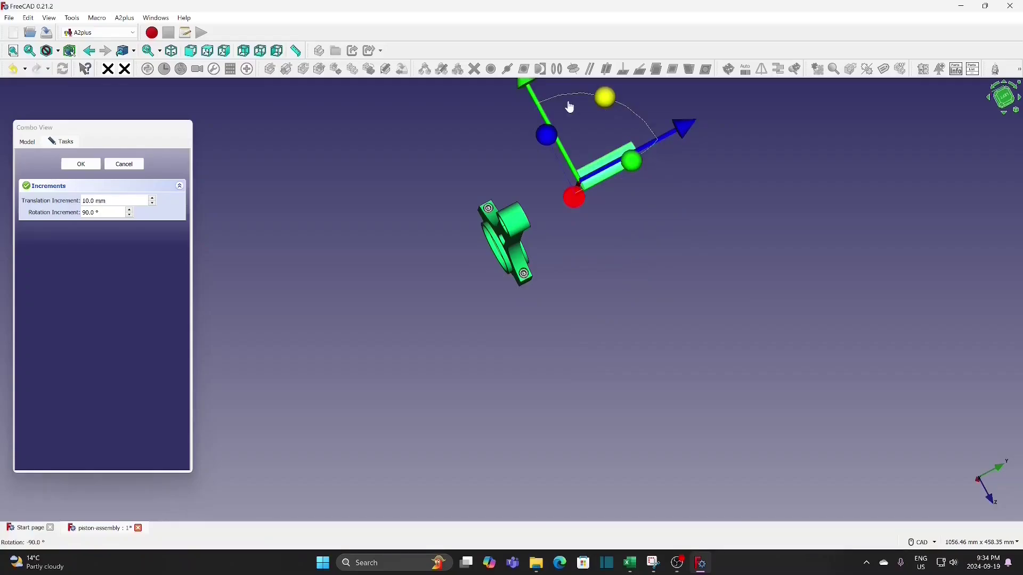
click(81, 164)
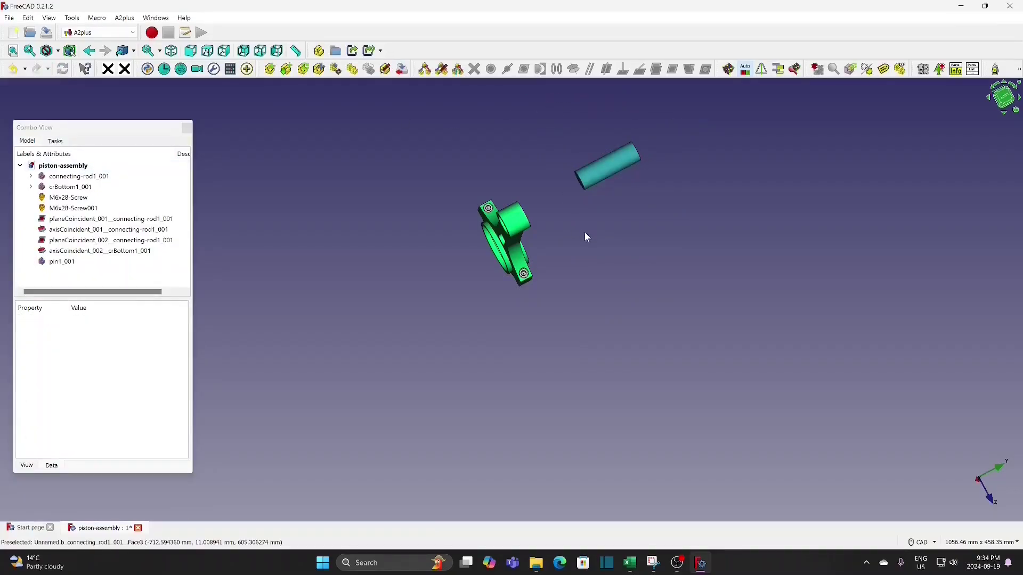
- Add an opposed circular-edge constraint between the pin's end edge and the circular edge of the connecting rod's small-end bore
scroll(688, 280, up, 3)
middle_drag(584, 232, 719, 309)
middle_drag(659, 261, 679, 268)
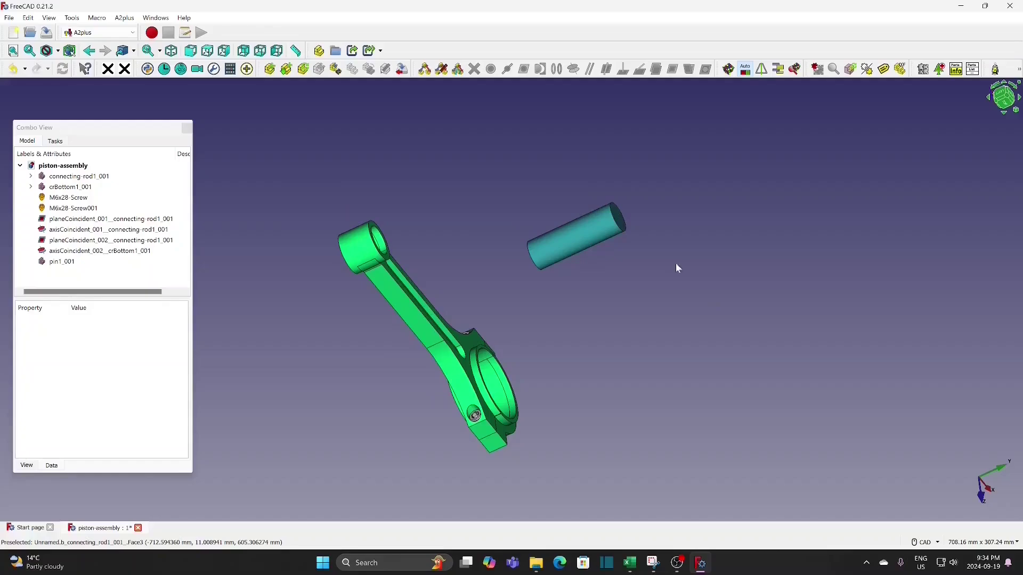
click(618, 228)
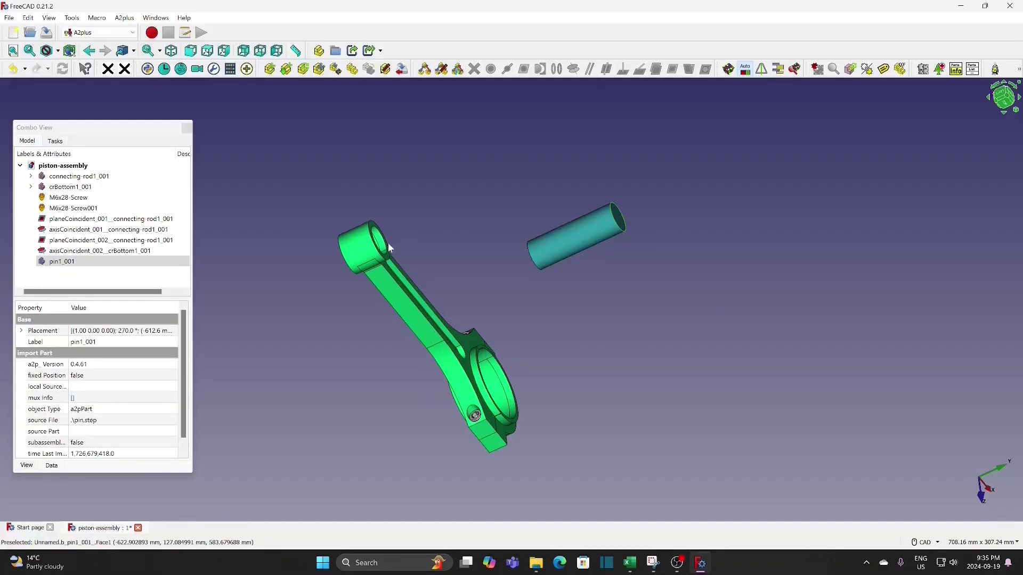
scroll(390, 251, up, 3)
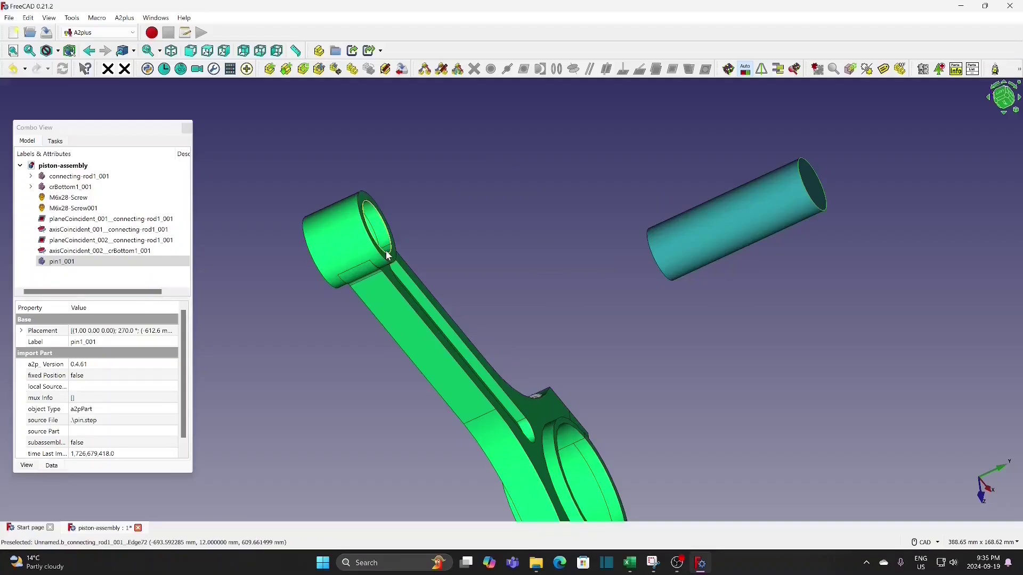
ctrl+click(387, 254)
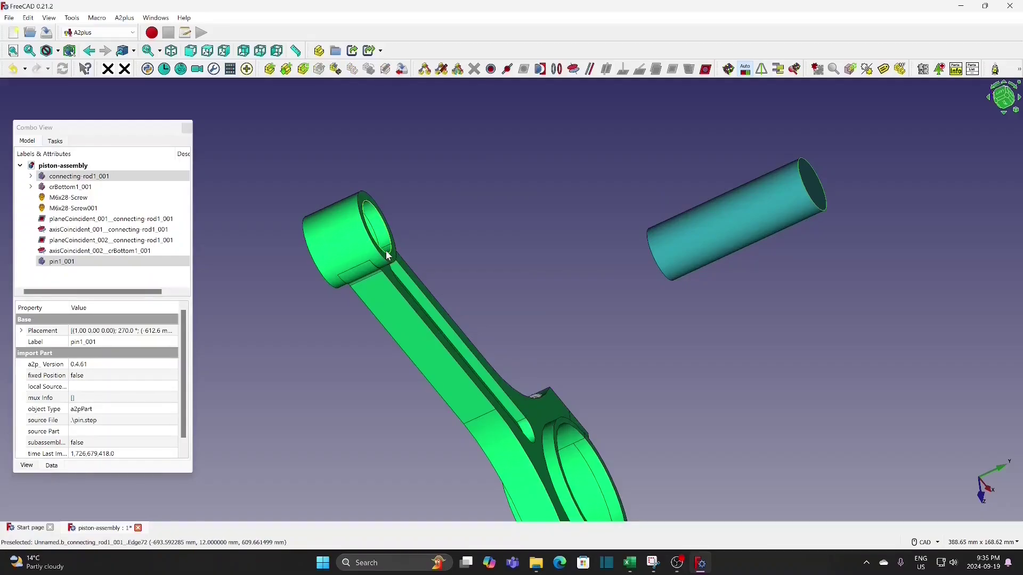
click(558, 70)
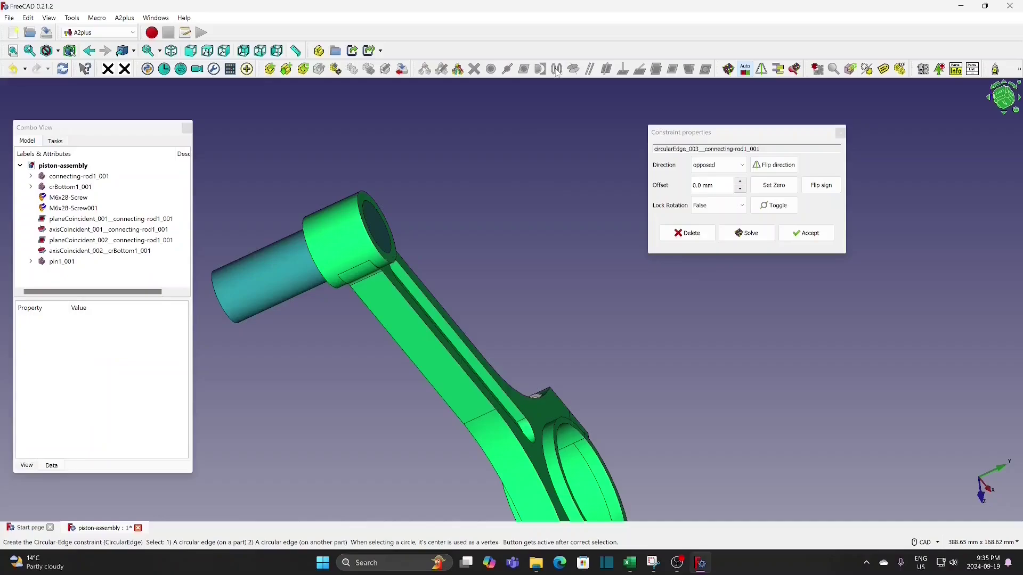
- Set the pin's circular-edge constraint offset to 21 mm with rotation unlocked, and accept the constraint
click(740, 182)
click(740, 181)
click(740, 181)
click(740, 182)
click(740, 181)
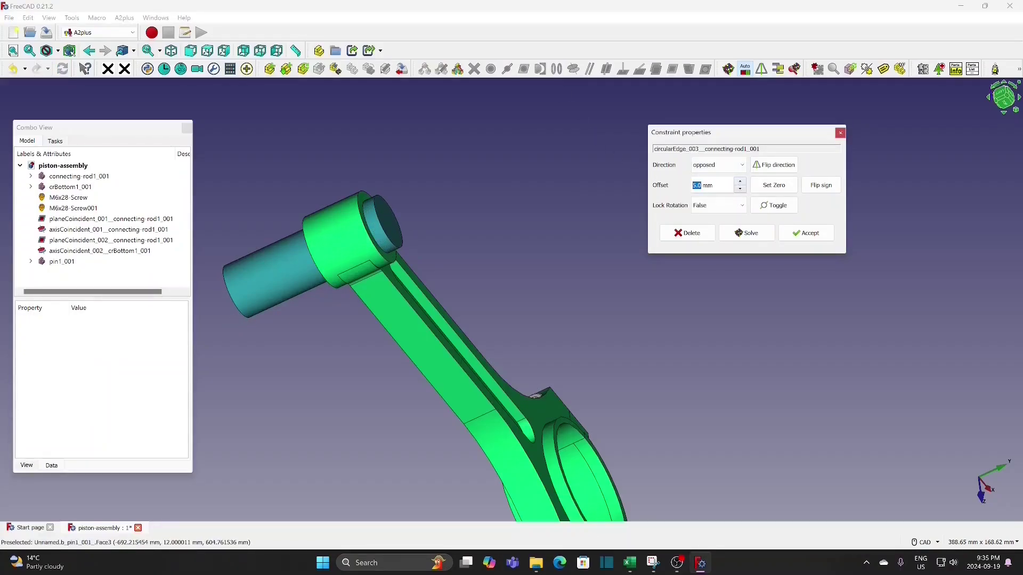
text(21)
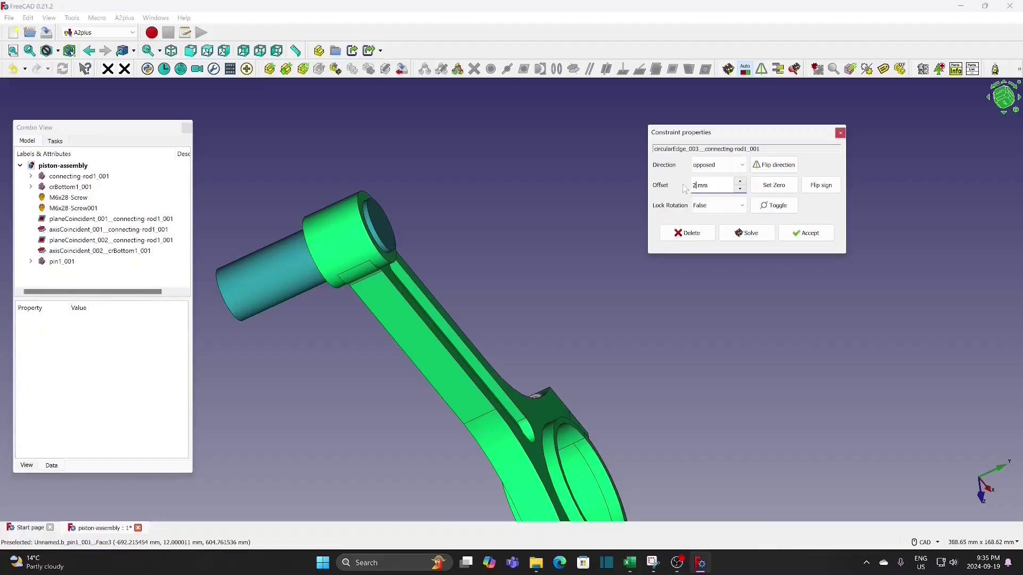
click(806, 233)
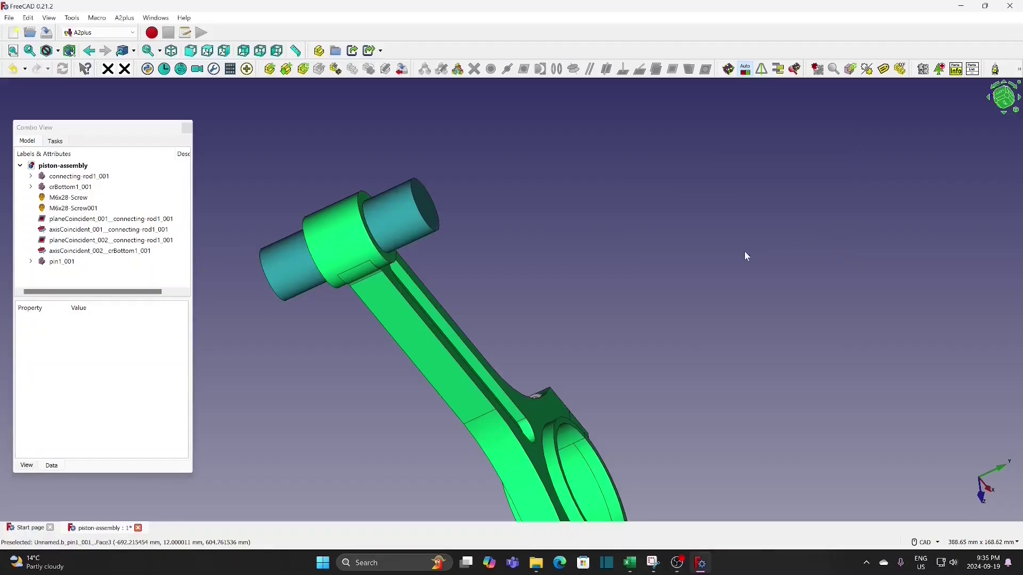
scroll(623, 268, down, 4)
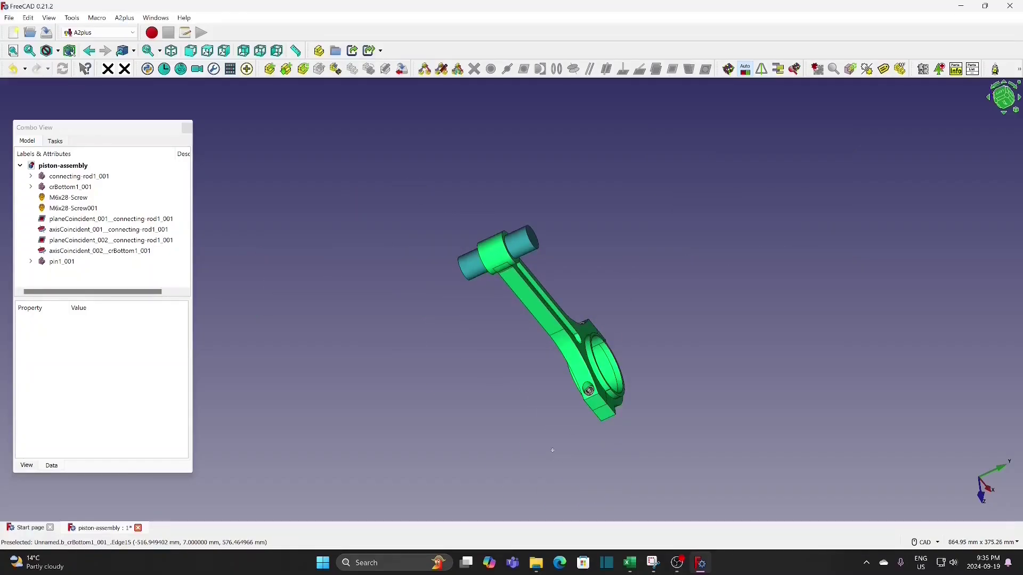
middle_drag(553, 451, 853, 392)
middle_drag(668, 425, 626, 401)
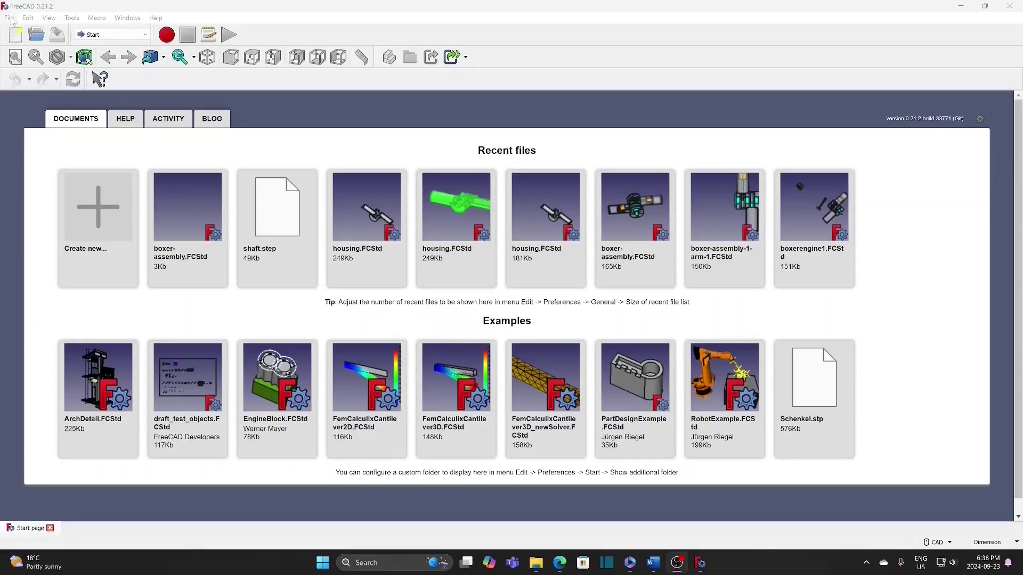
- Create a new document and save it as boxer-assembly in the version3 folder, replacing the existing file
click(9, 18)
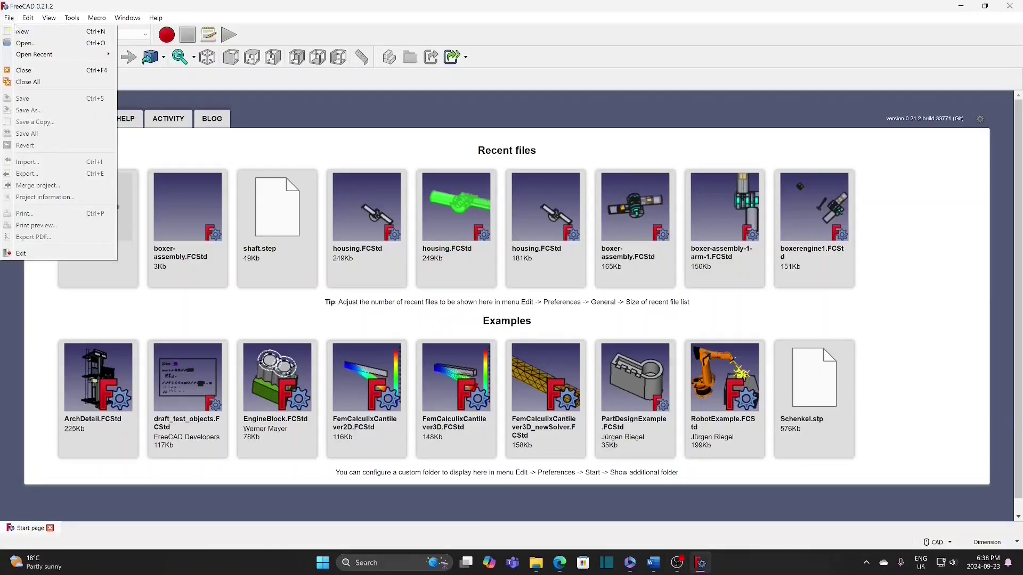
click(19, 34)
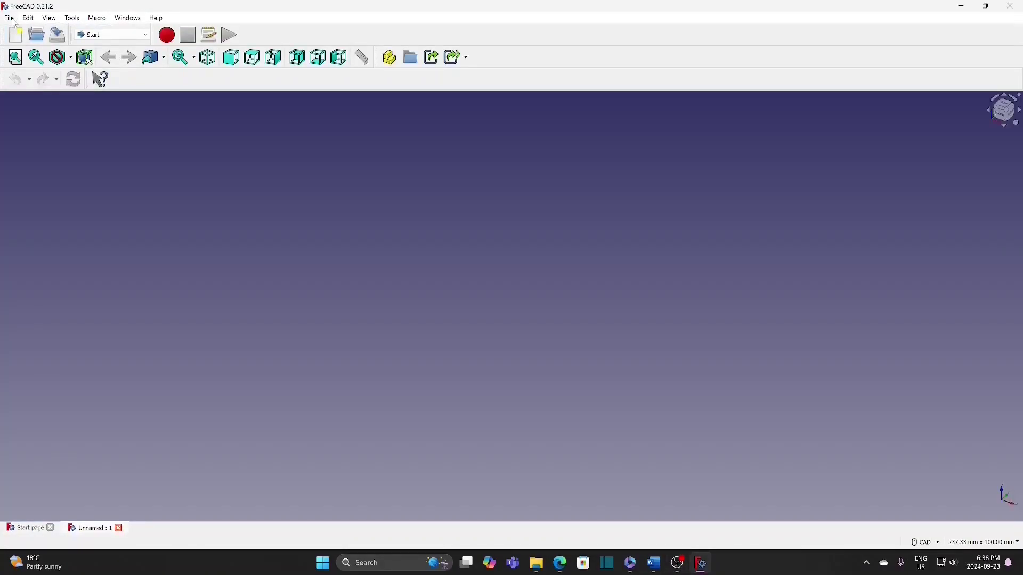
click(13, 20)
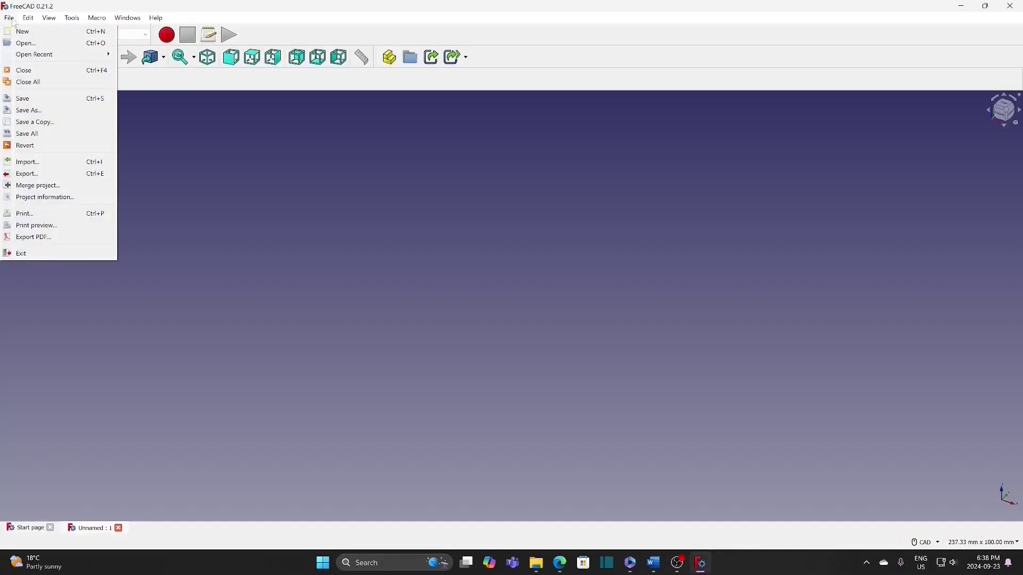
click(24, 110)
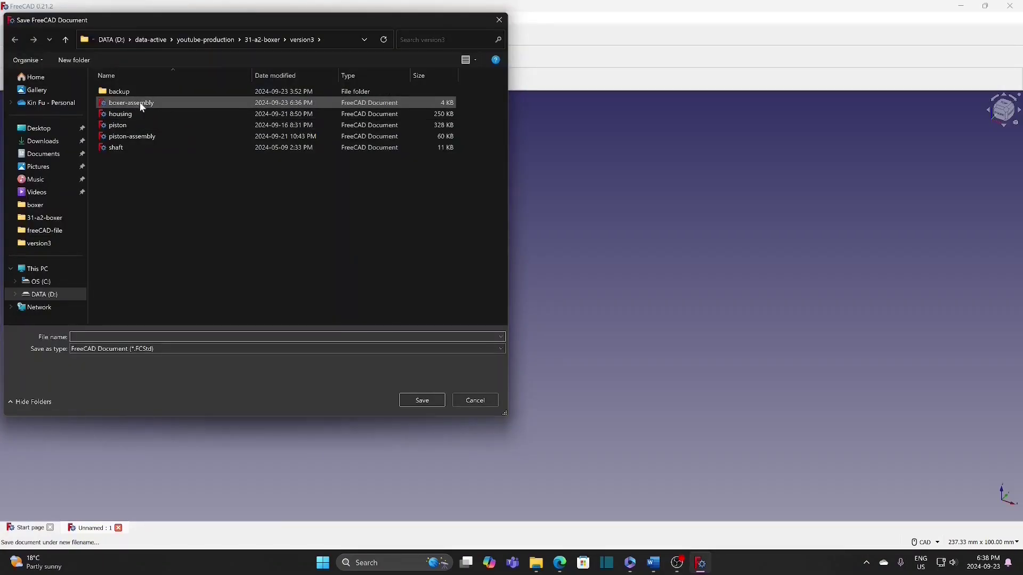
click(139, 103)
click(419, 404)
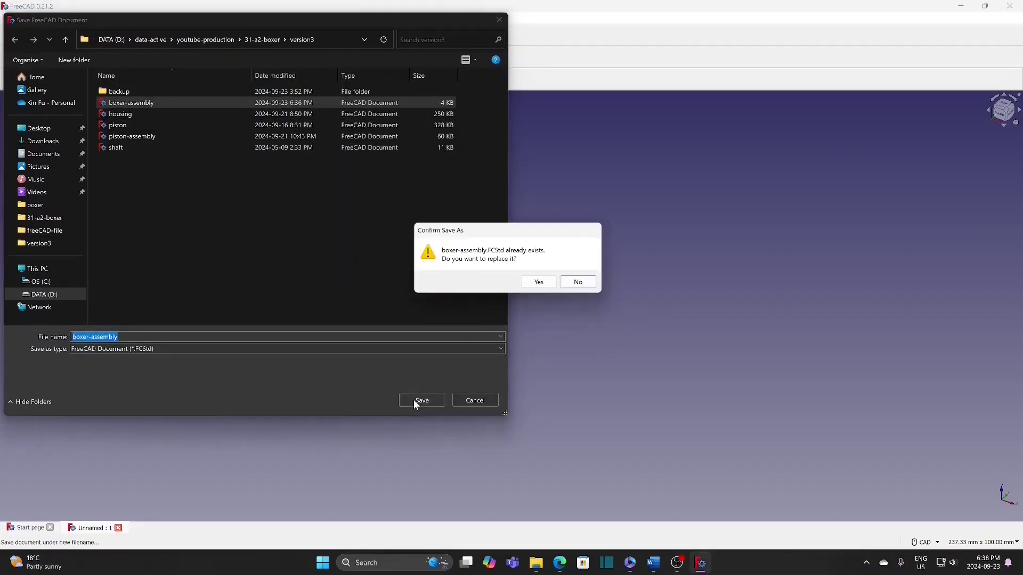
click(536, 287)
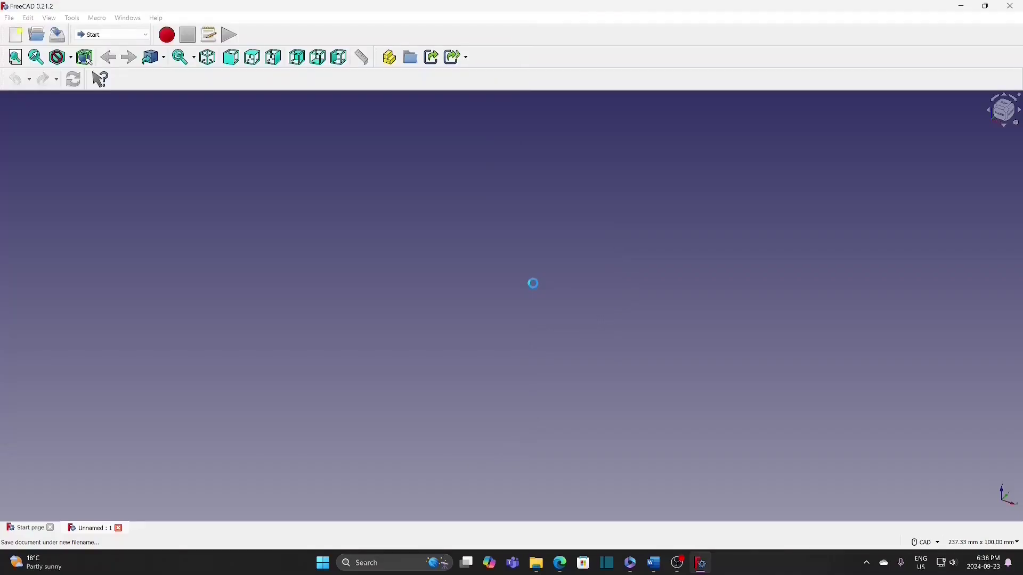
- Show the Combo View panel and make it narrower
click(53, 19)
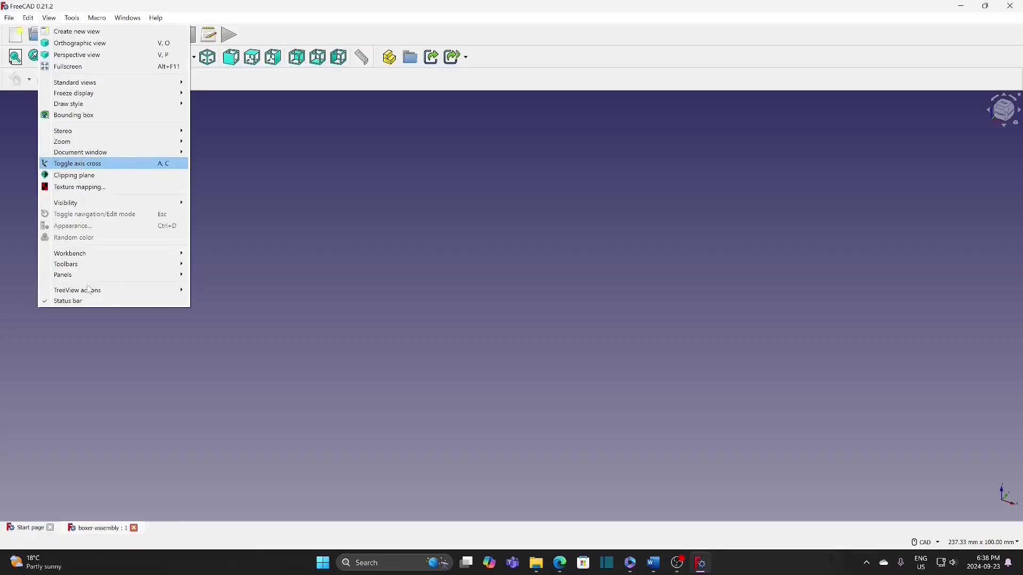
mouse_move(86, 276)
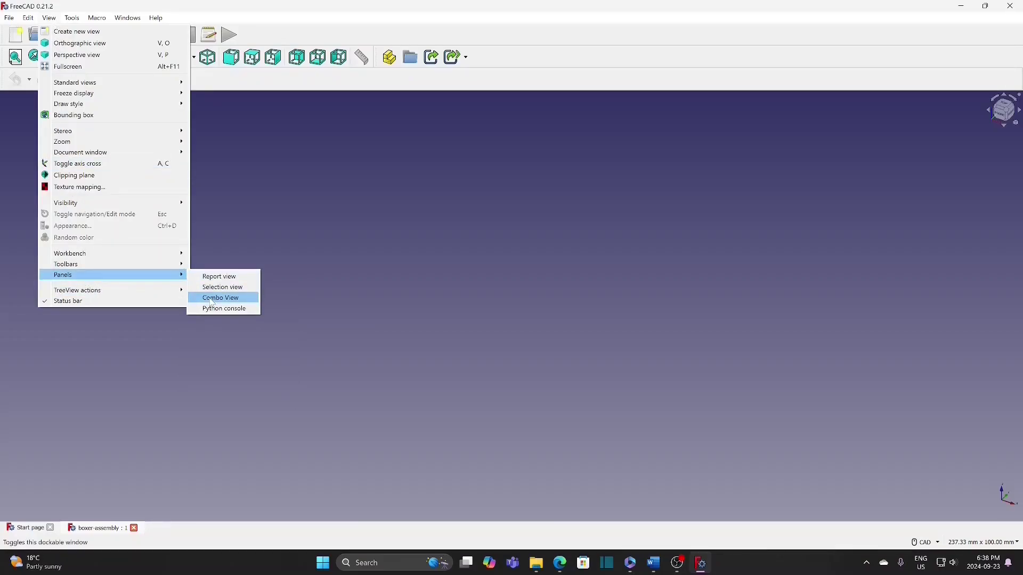
click(213, 302)
drag(241, 283, 180, 285)
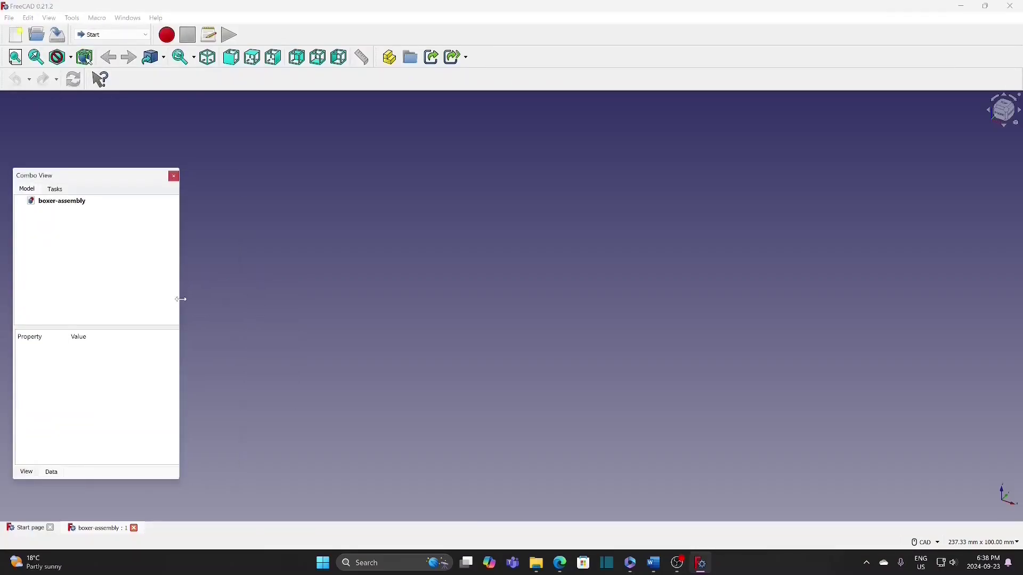
- Show the Python console, then move and resize the Combo View so it sits clear of the console
click(51, 19)
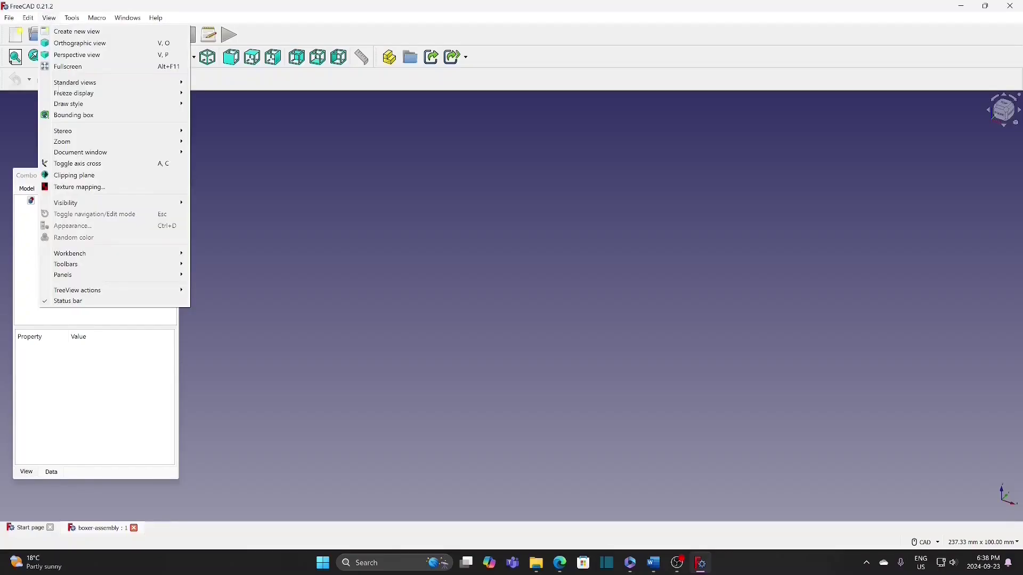
mouse_move(167, 278)
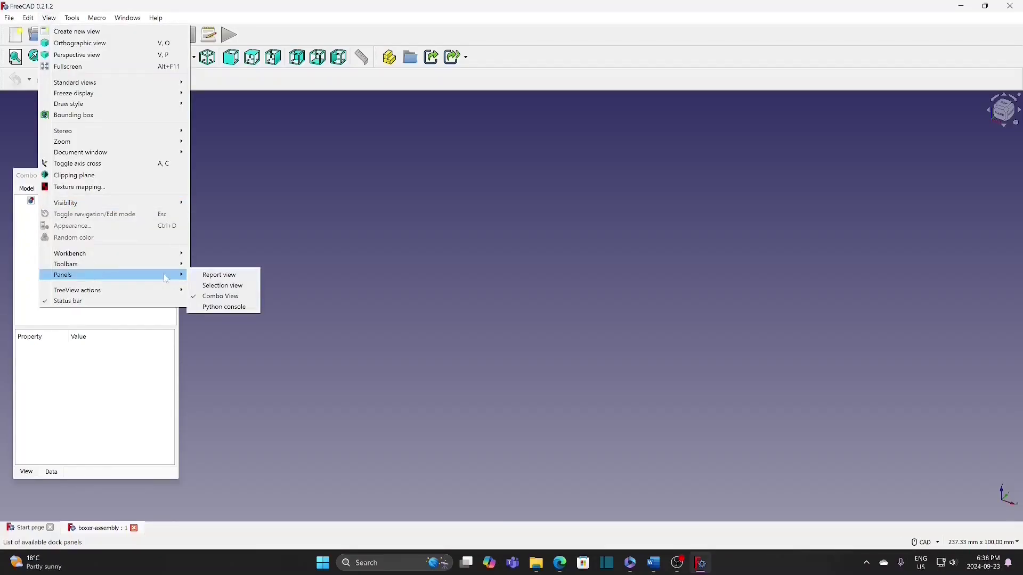
click(224, 308)
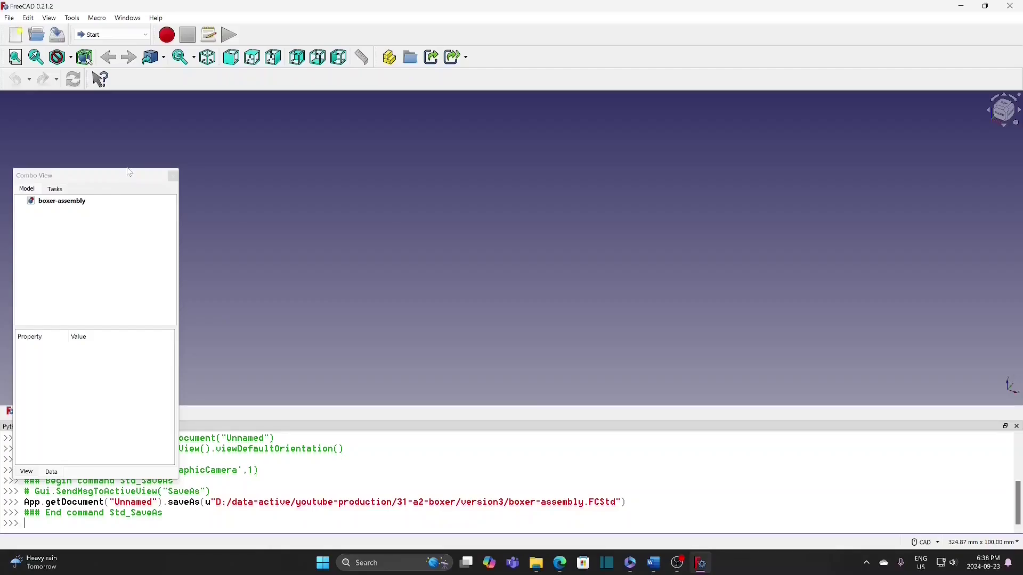
drag(127, 168, 123, 134)
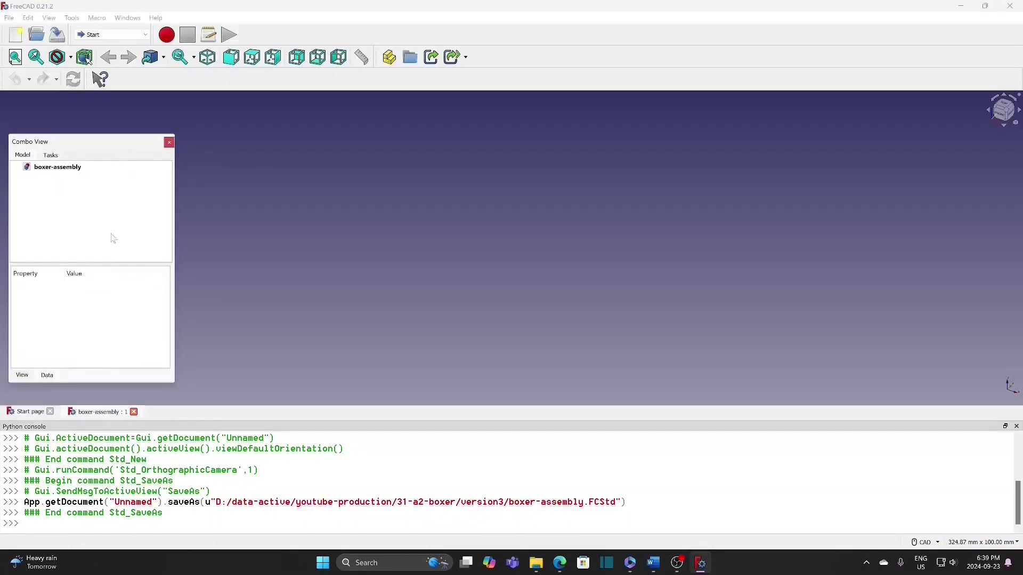
drag(101, 385, 101, 399)
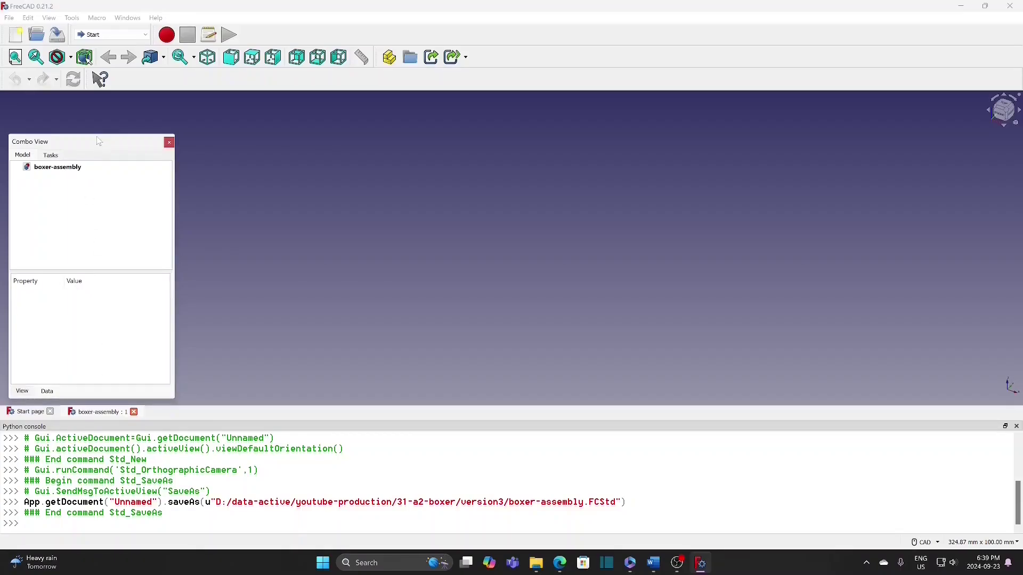
drag(98, 134, 100, 109)
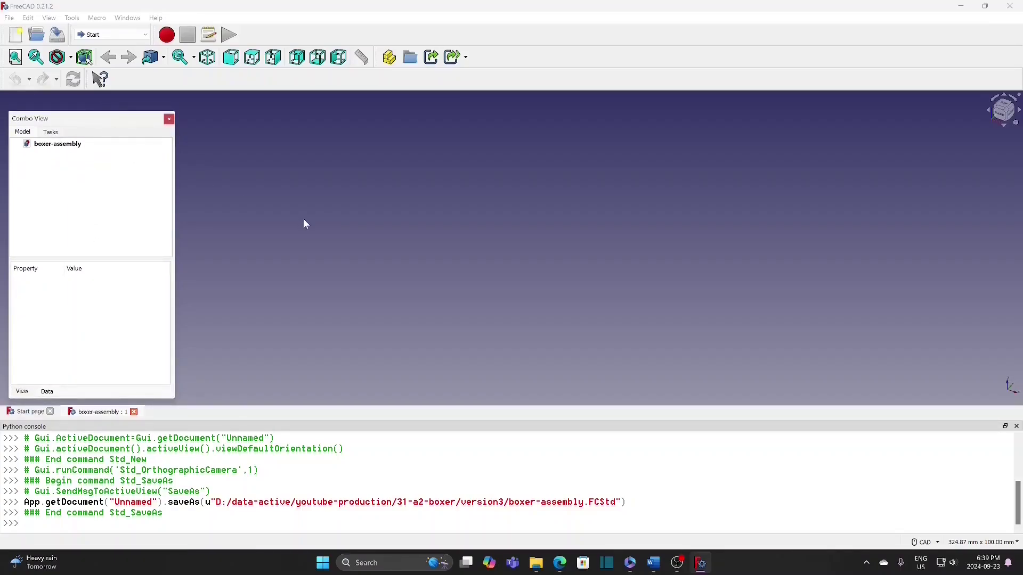
- Switch to the A2plus workbench and import shaft.step into the boxer assembly
click(111, 35)
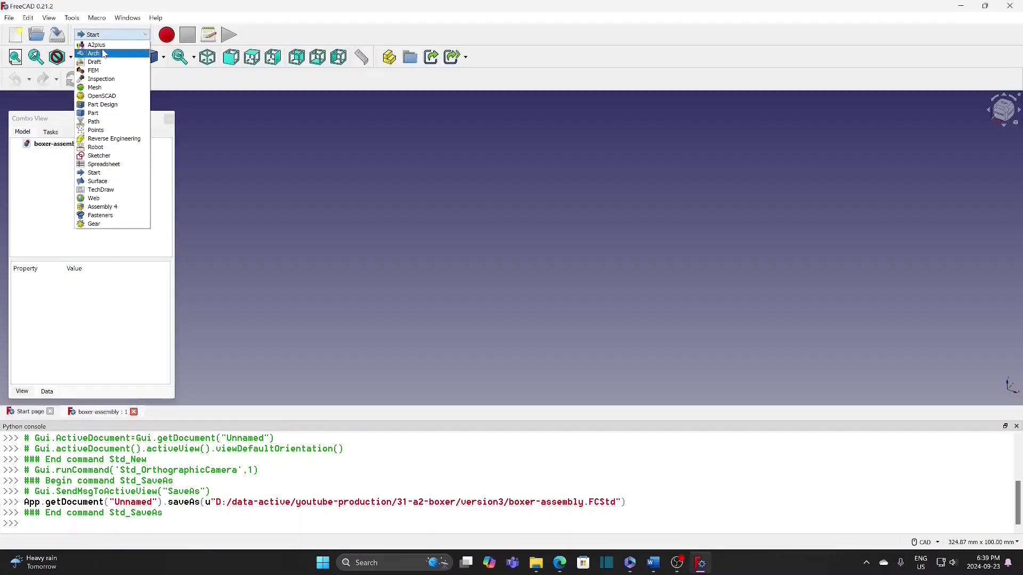
click(101, 45)
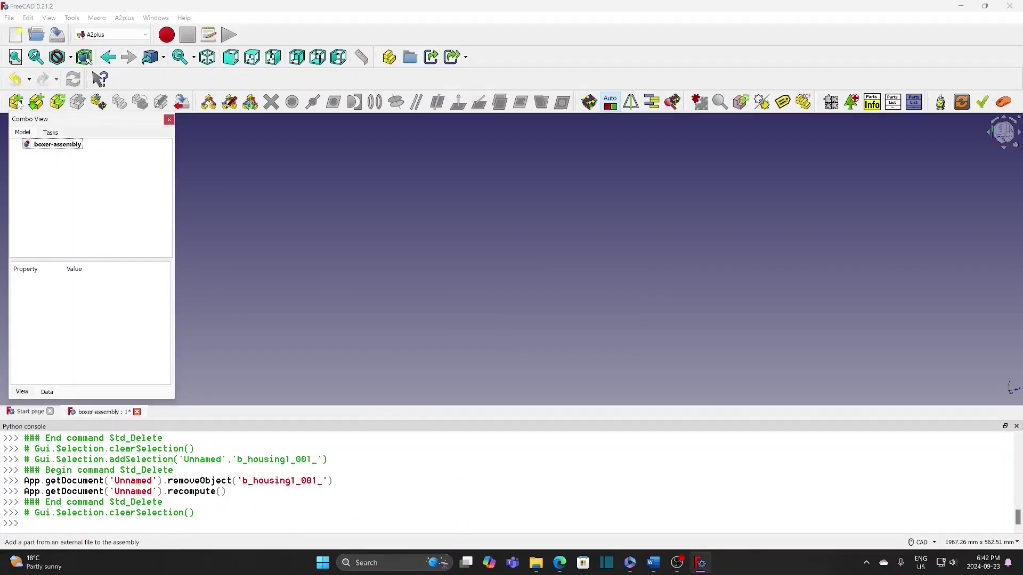
click(15, 102)
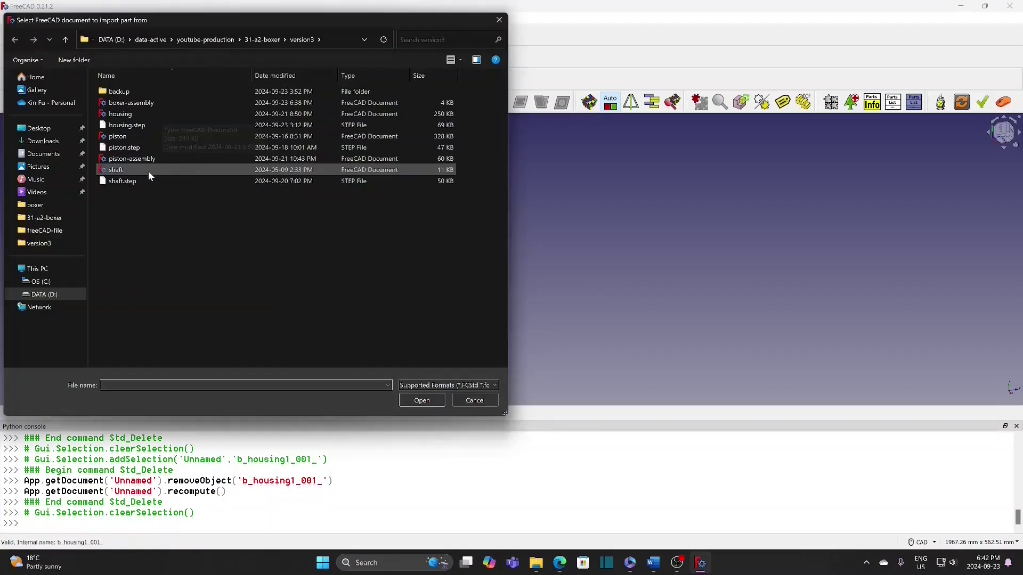
click(141, 184)
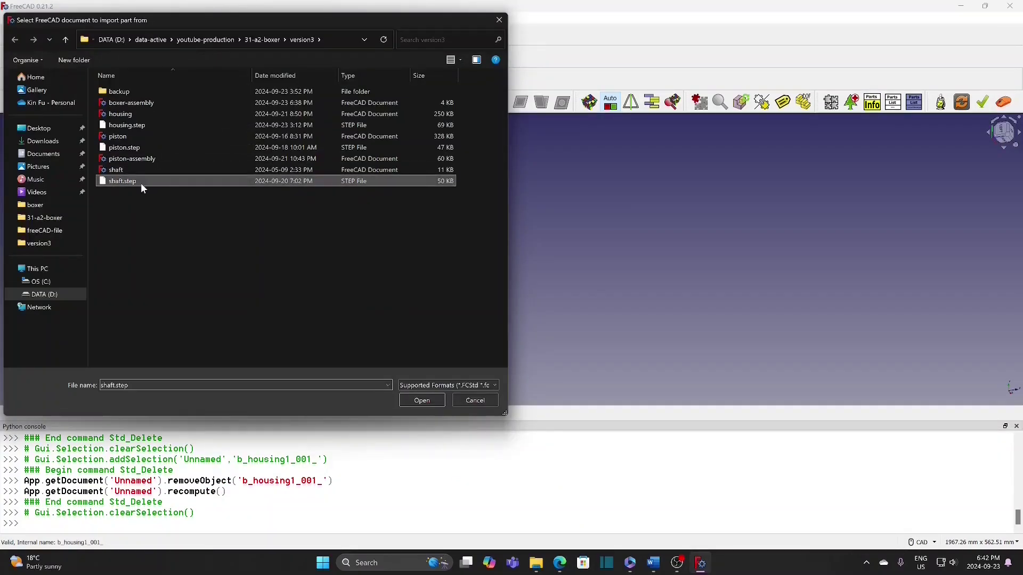
click(421, 401)
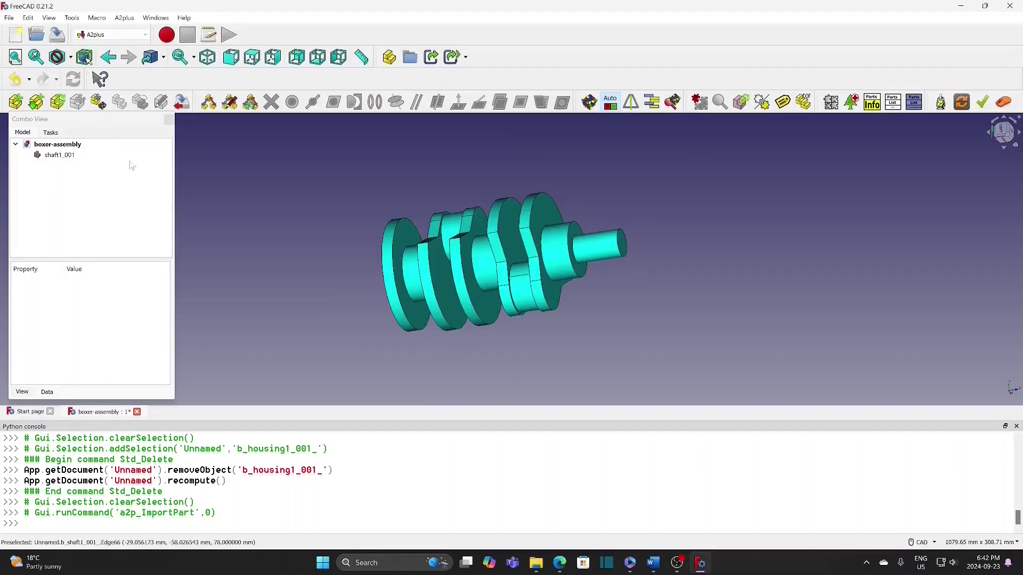
- Import housing.step into the assembly, place the housing beside the shaft's large-disc end, and select it
click(15, 102)
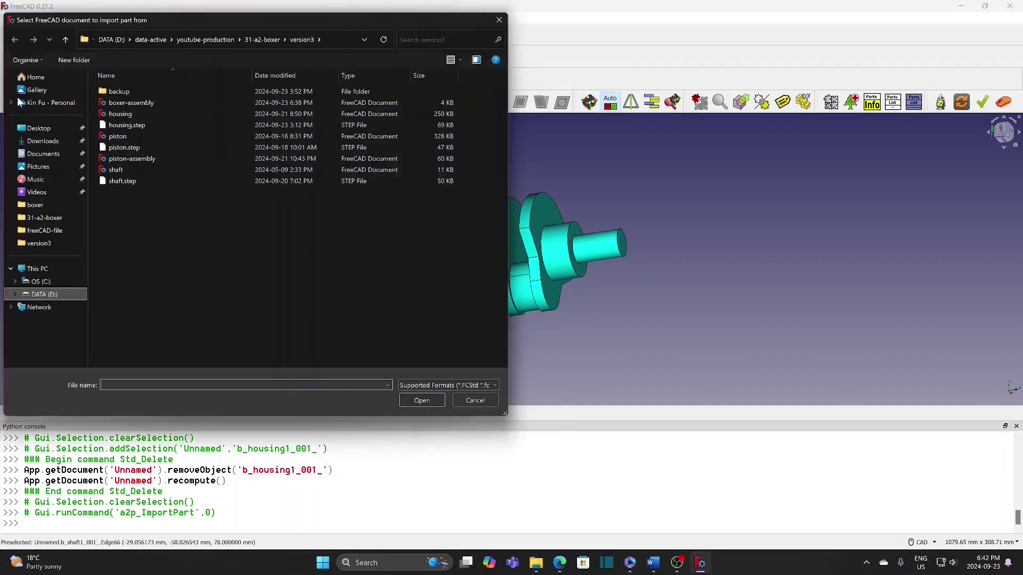
click(141, 126)
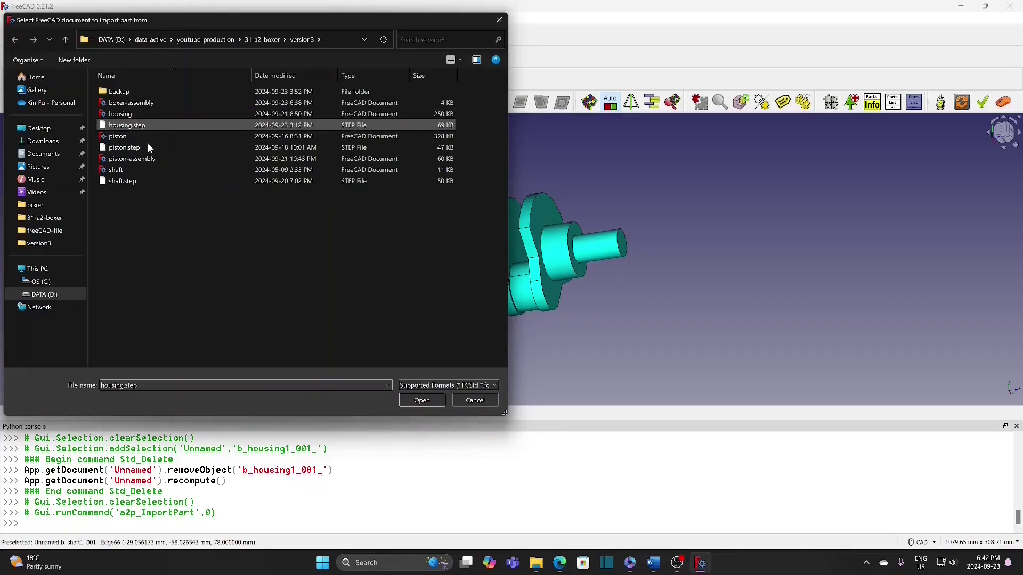
click(421, 400)
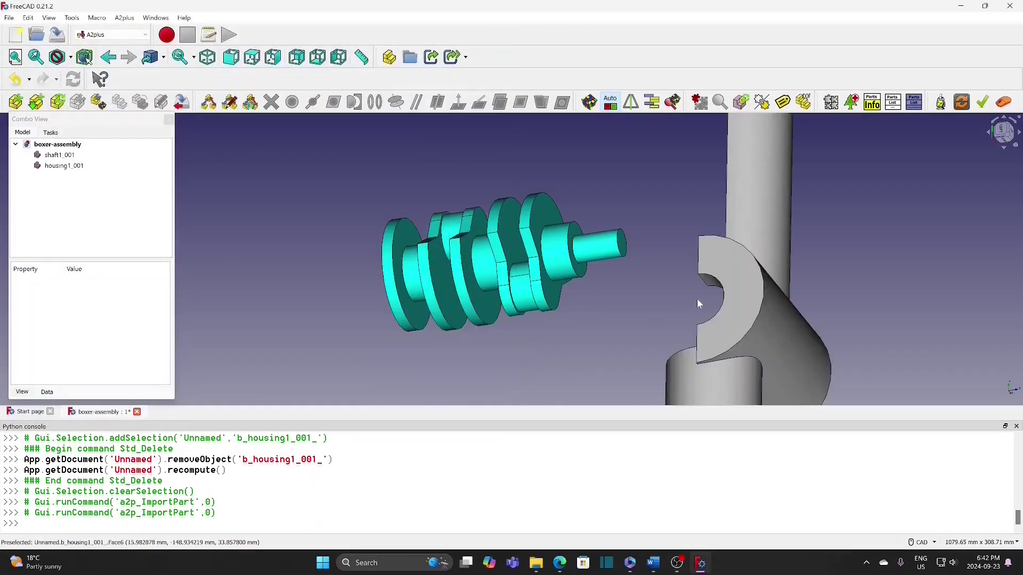
scroll(697, 299, down, 5)
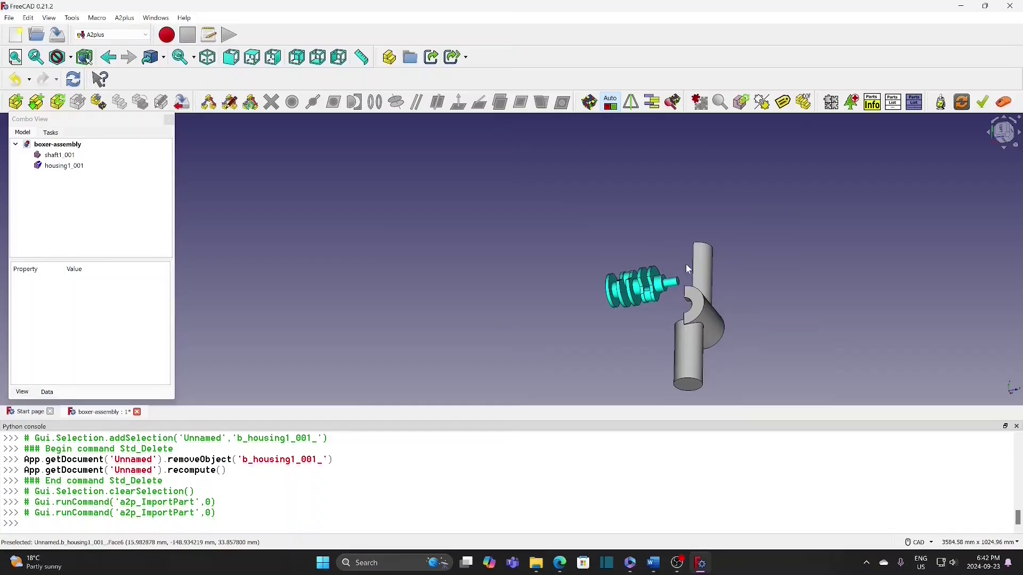
click(536, 258)
click(549, 320)
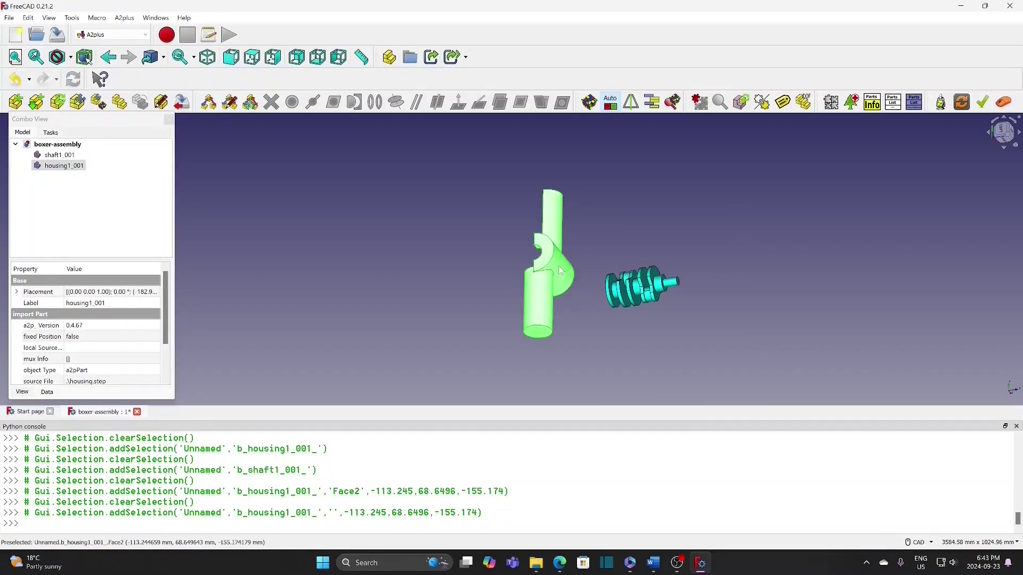
- Use Transform to rotate the housing 90° about its green axis and 180° about its blue axis, turning its open side into view
right_click(560, 267)
click(589, 452)
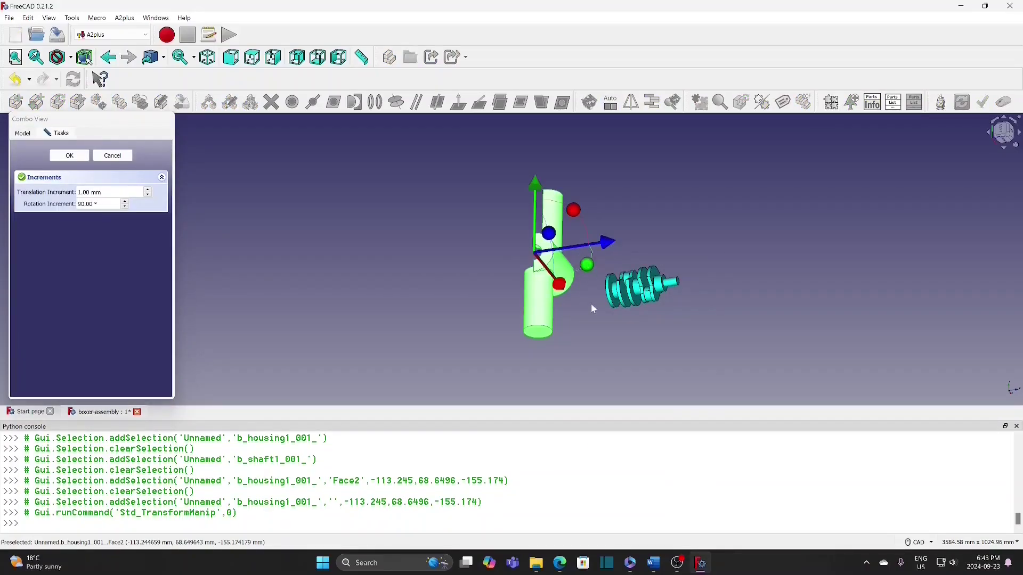
scroll(590, 306, down, 1)
middle_drag(586, 318, 601, 280)
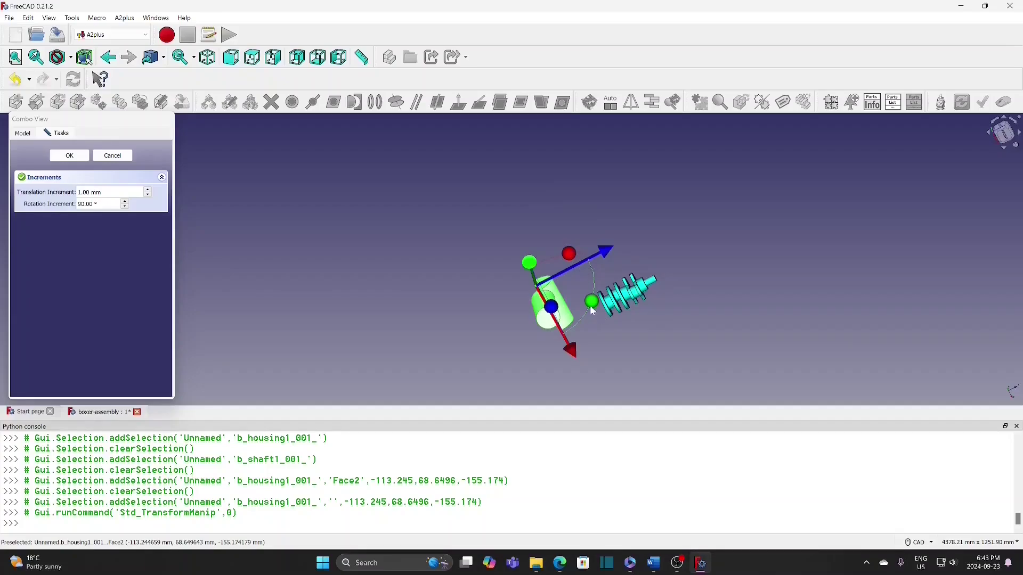
drag(592, 302, 506, 347)
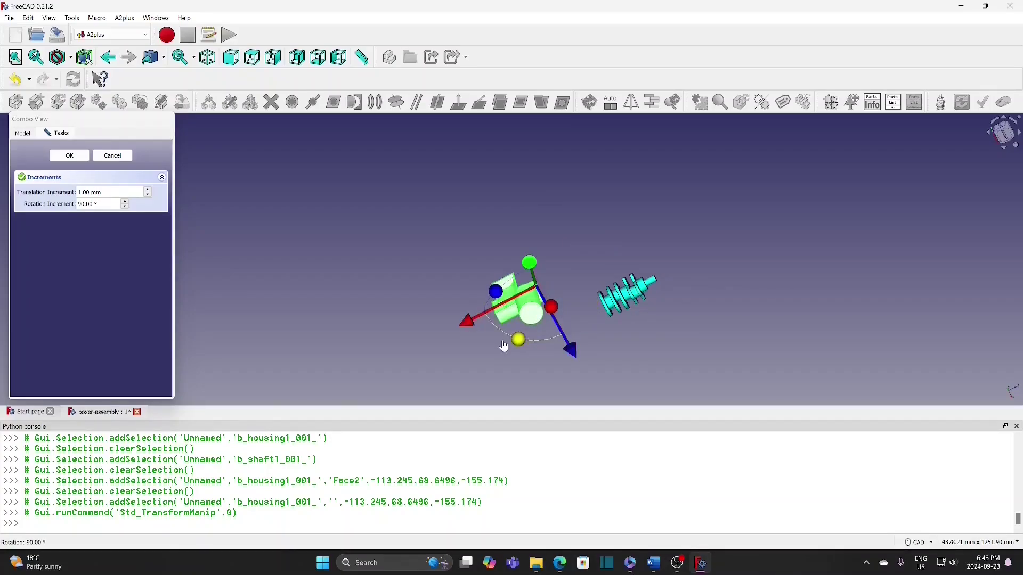
scroll(502, 319, up, 4)
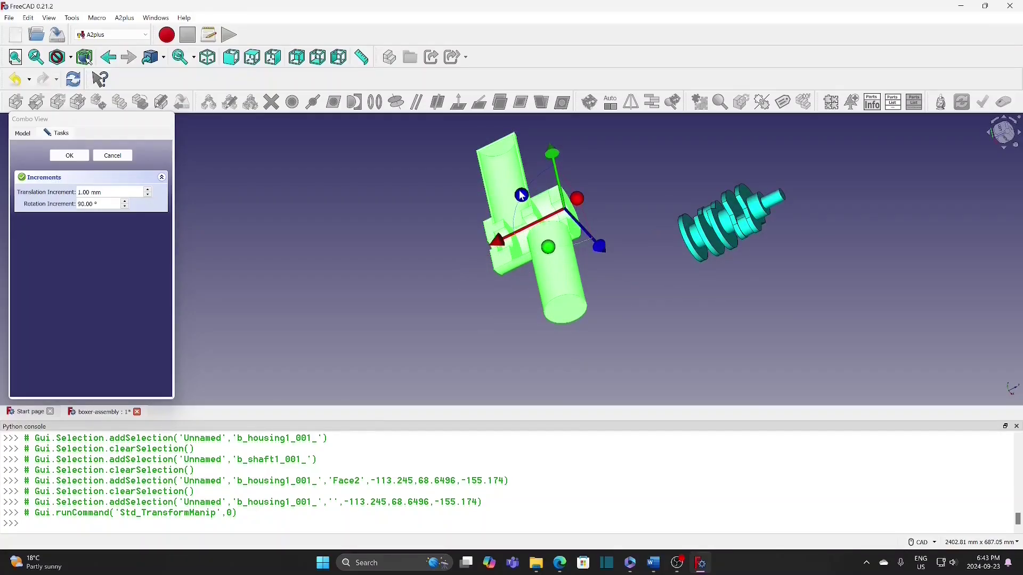
drag(522, 196, 663, 209)
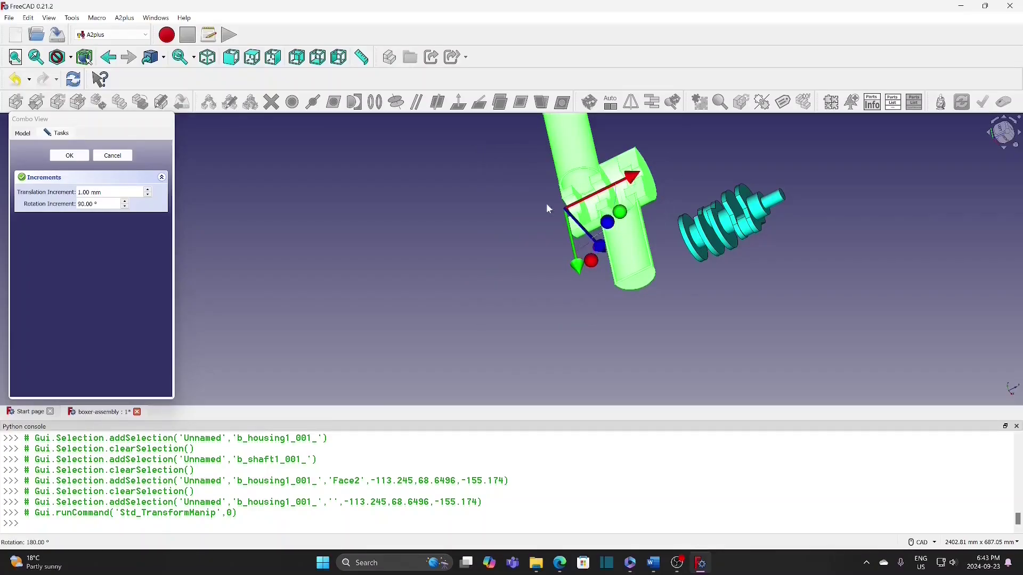
click(69, 155)
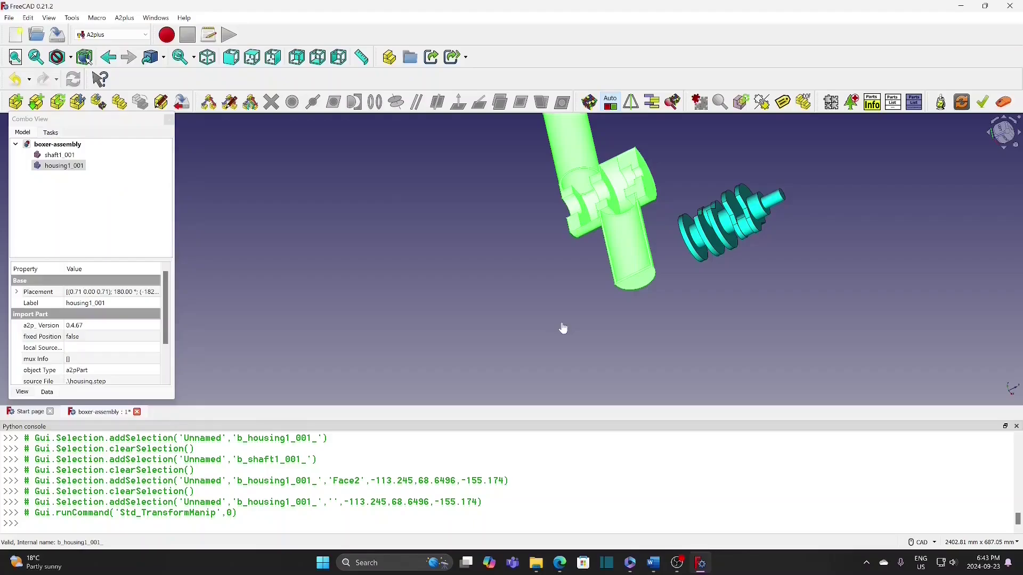
- Add a circular edge constraint between the shaft's edge at the base of its thin end and the matching step edge in the housing bore
click(556, 299)
middle_drag(555, 299, 483, 366)
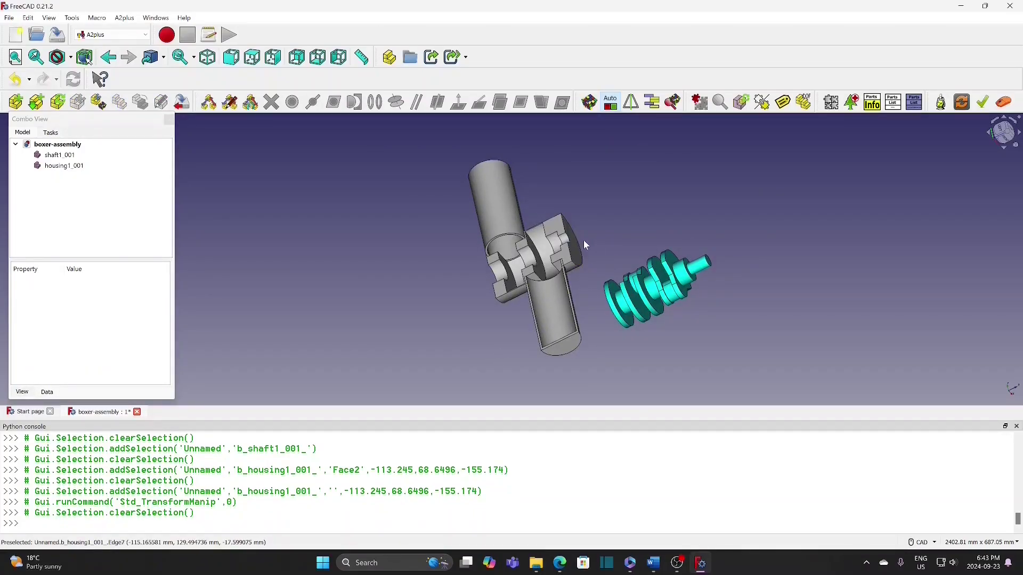
scroll(584, 244, up, 3)
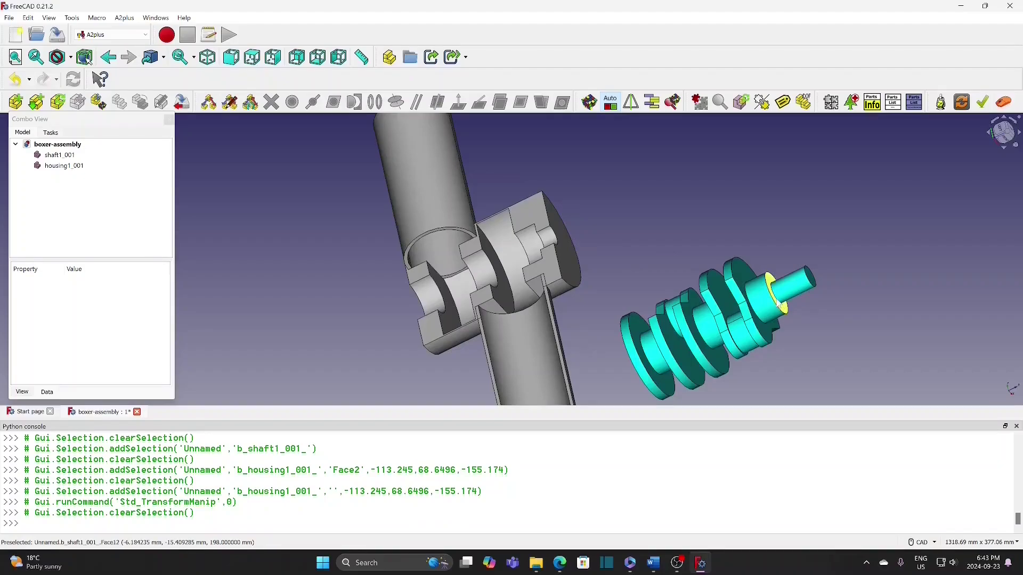
scroll(779, 304, up, 3)
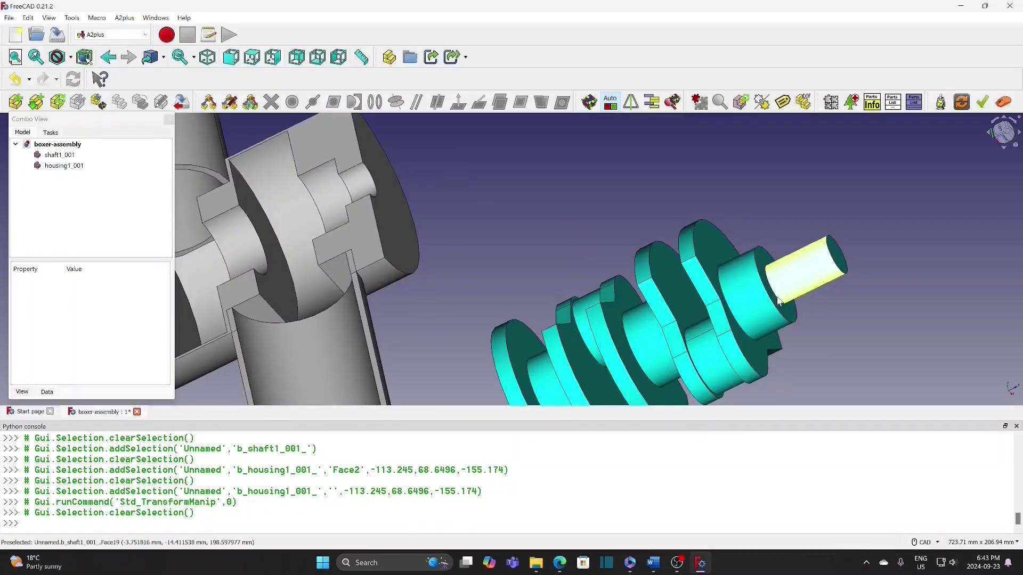
click(778, 303)
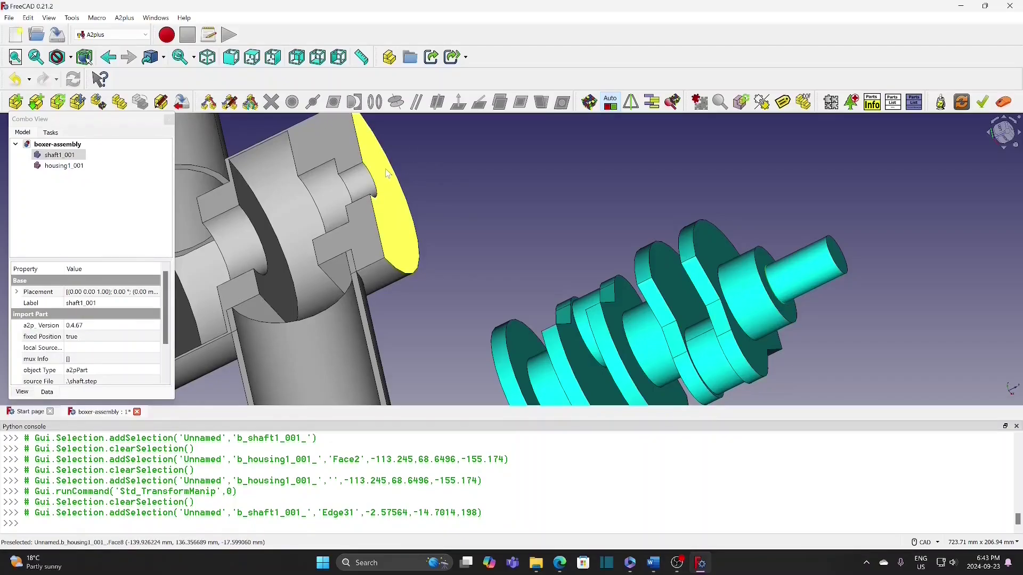
ctrl+click(346, 191)
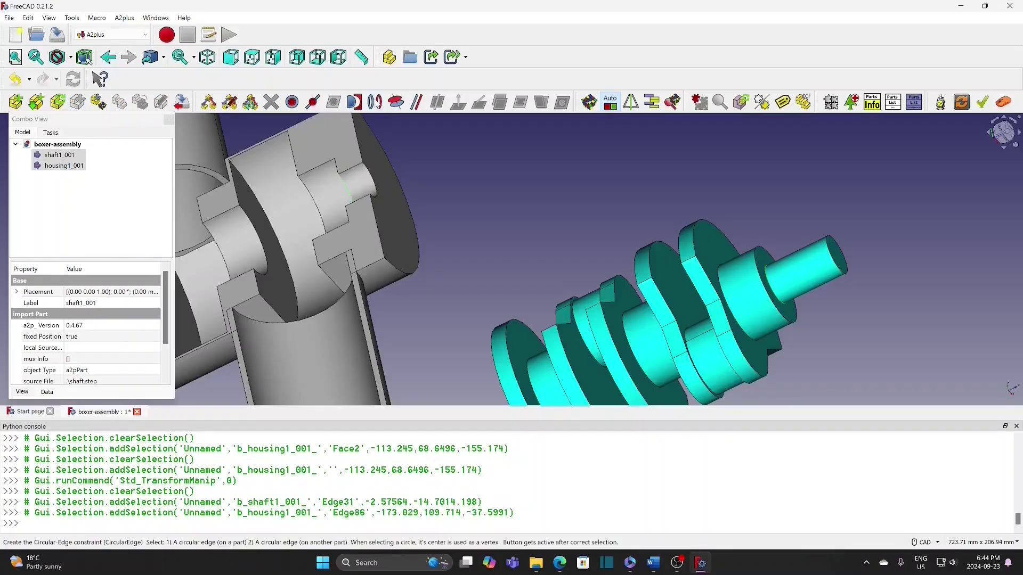
click(375, 102)
click(502, 263)
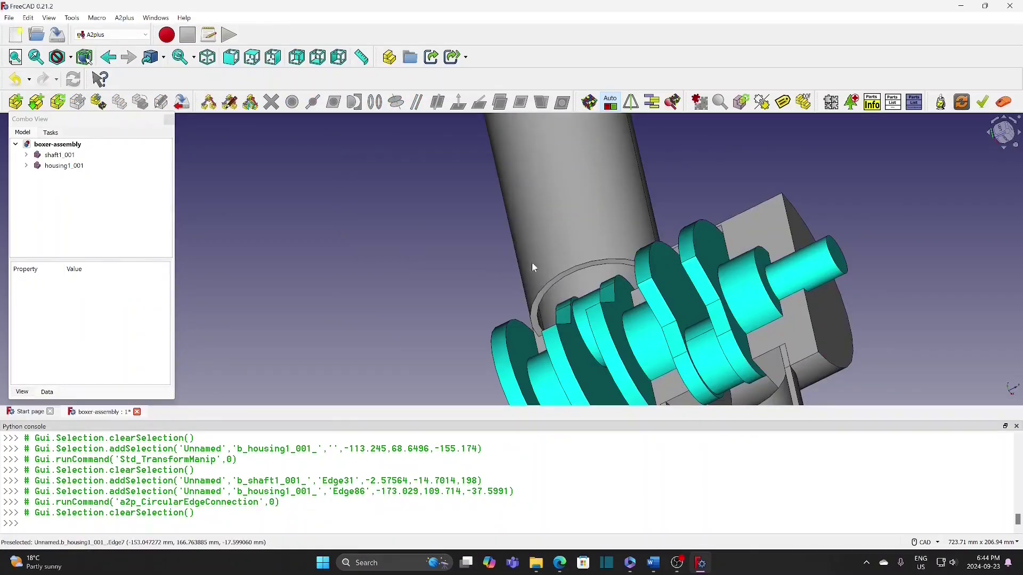
scroll(794, 292, down, 5)
middle_drag(794, 292, 569, 256)
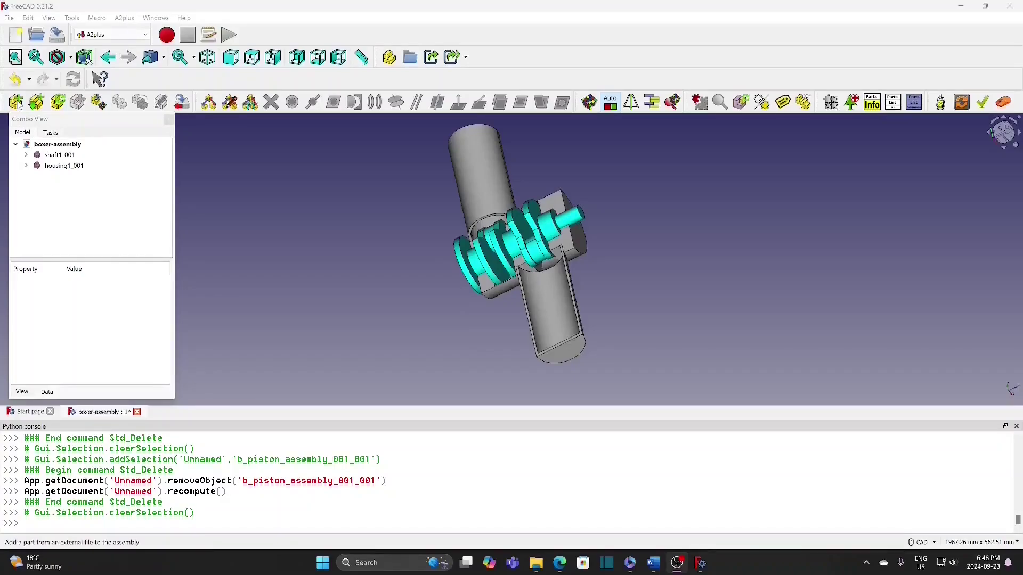
- Import the piston-assembly FreeCAD document and place it beside the housing's far cylinder, near the shaft's large disc
click(16, 101)
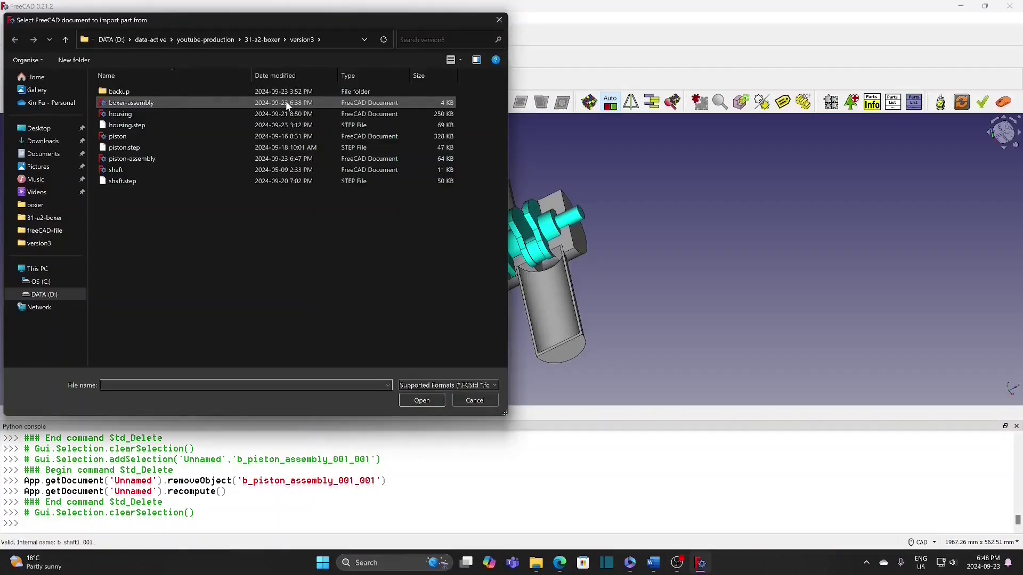
click(140, 158)
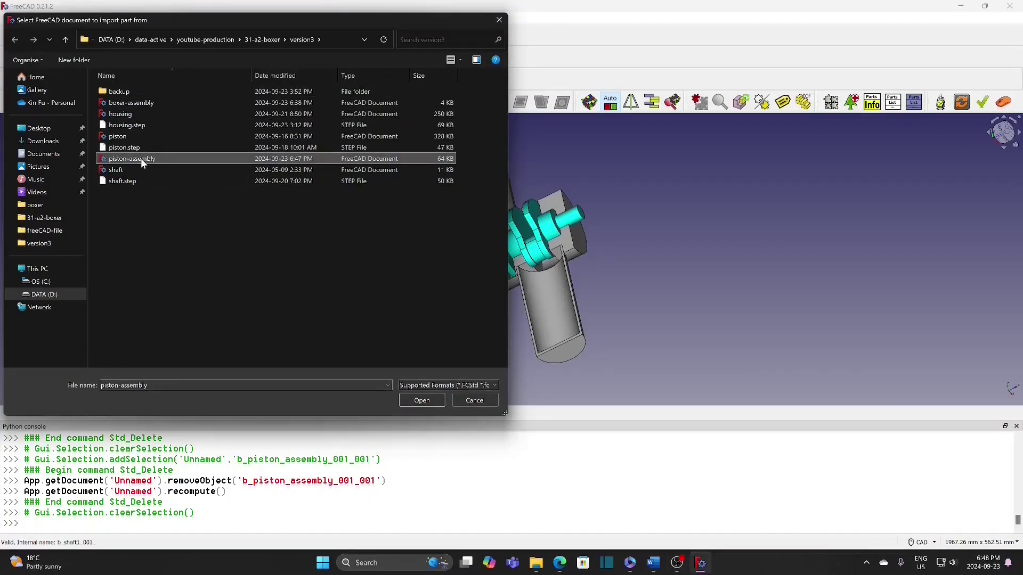
click(421, 401)
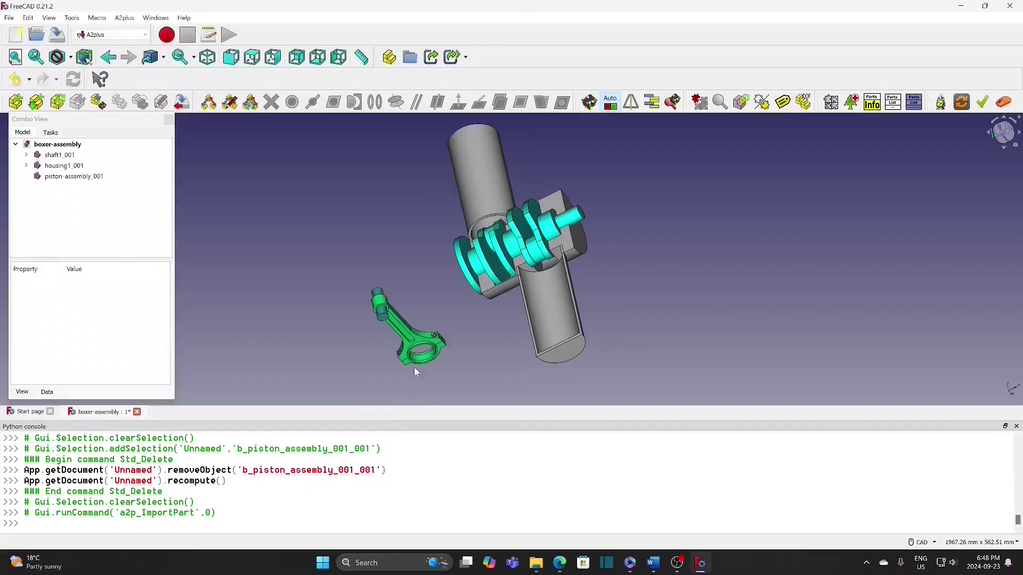
click(405, 290)
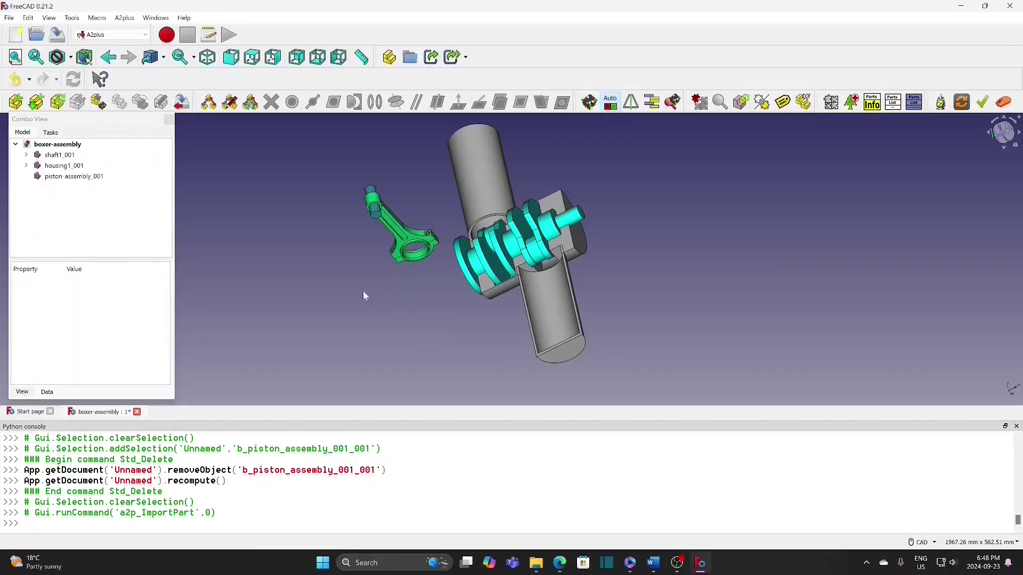
- Duplicate the piston assembly and place the copy on the opposite side of the housing, beside the near cylinder
click(91, 179)
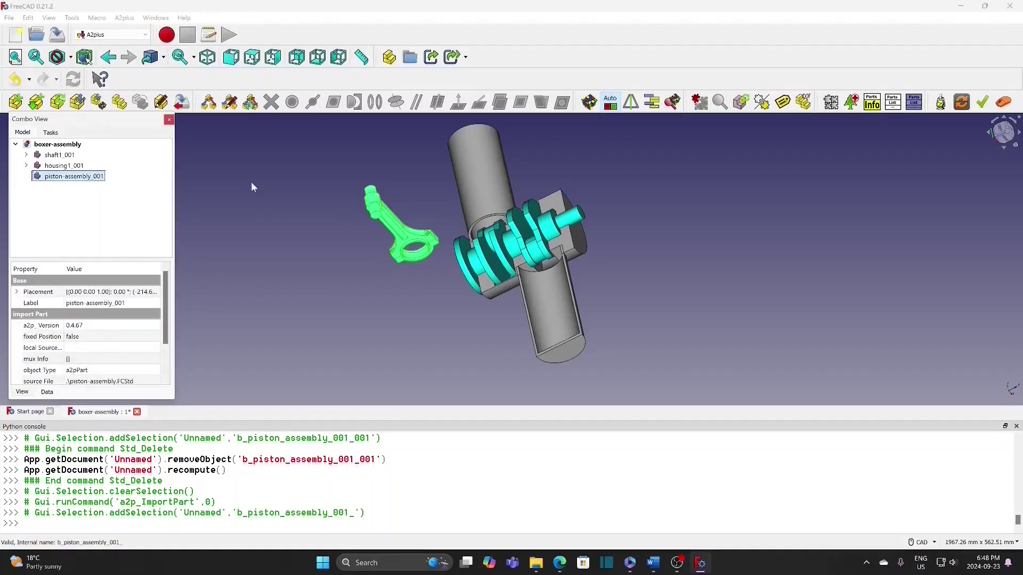
click(119, 102)
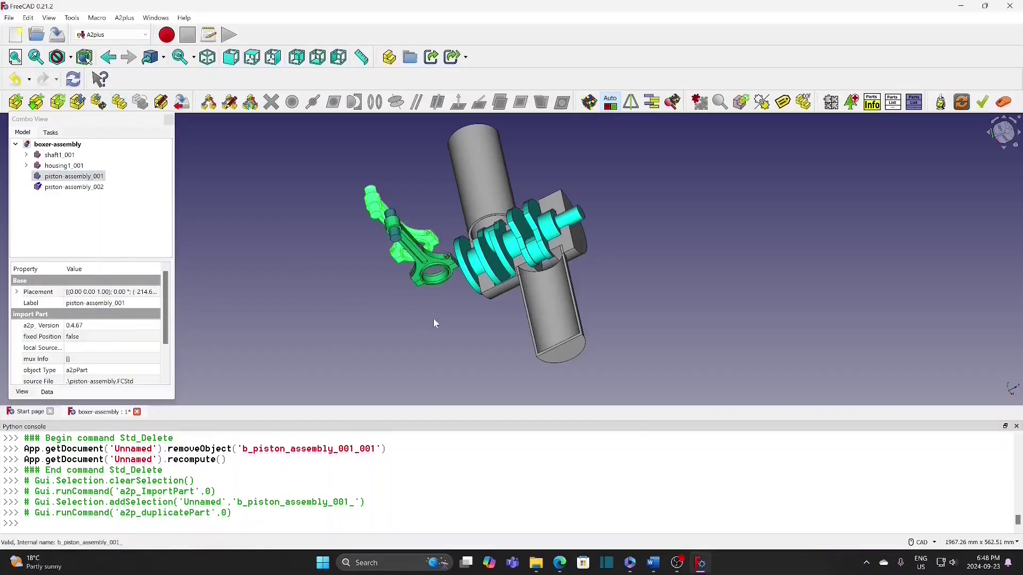
click(644, 356)
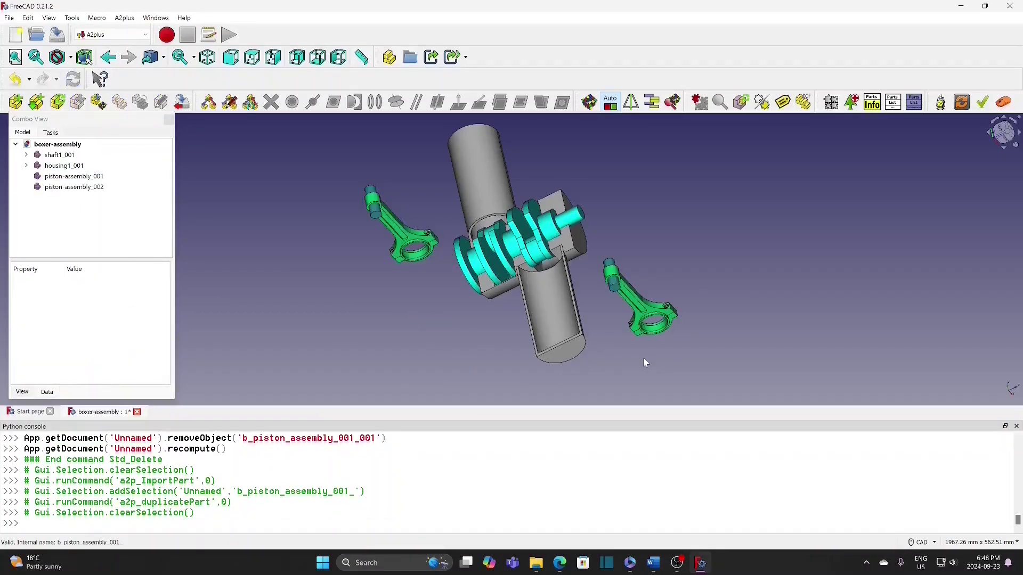
- Use Transform to rotate the duplicated piston assembly in 90° increments so its big end faces the shaft and its pin points away
middle_drag(643, 357, 593, 245)
right_click(593, 244)
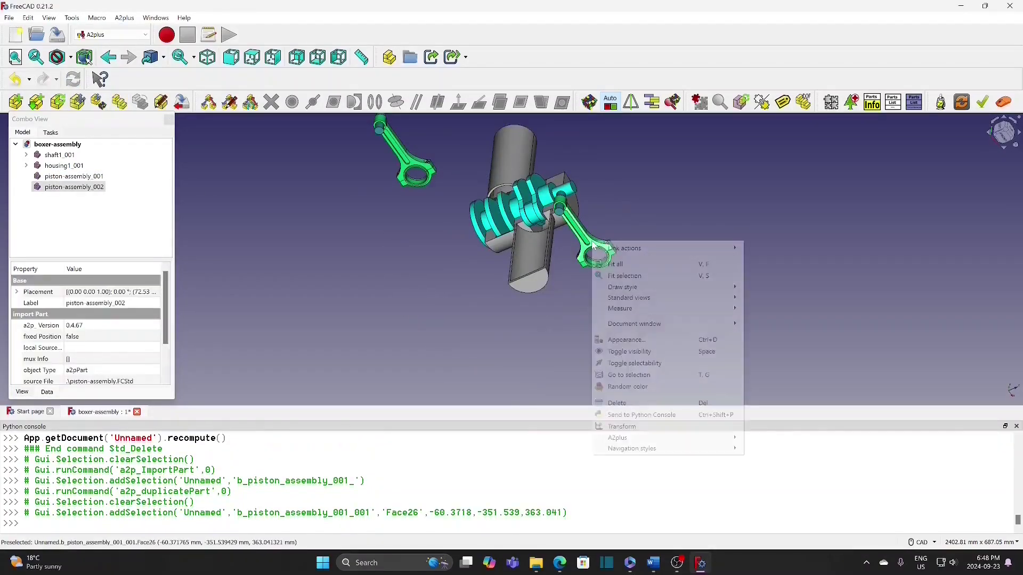
click(618, 429)
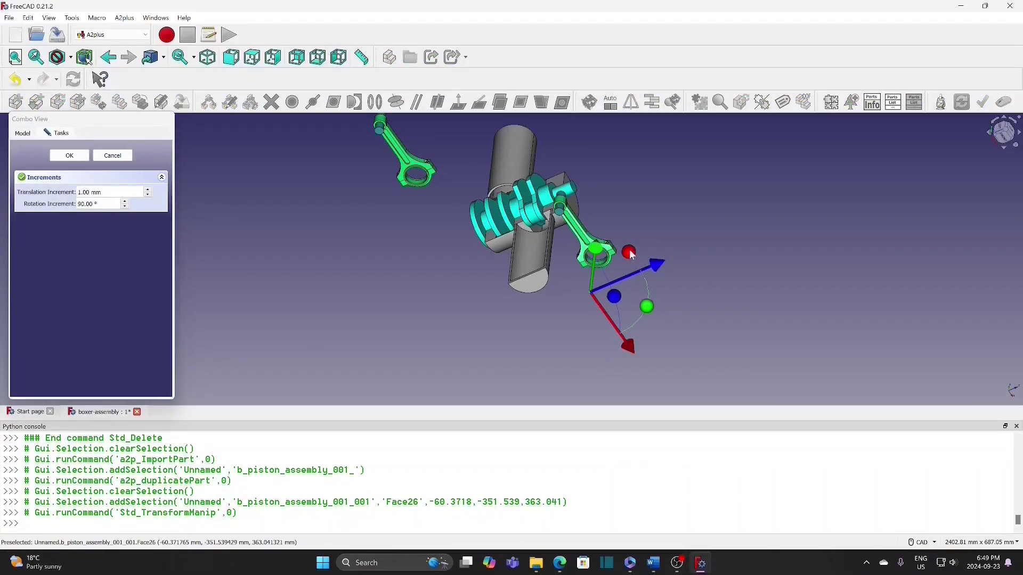
drag(630, 254, 660, 287)
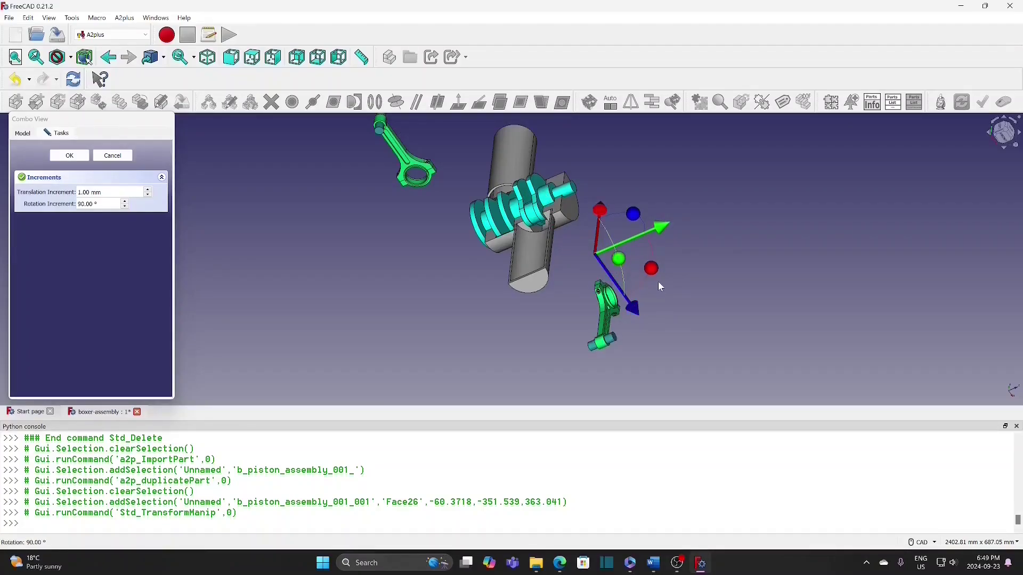
click(69, 155)
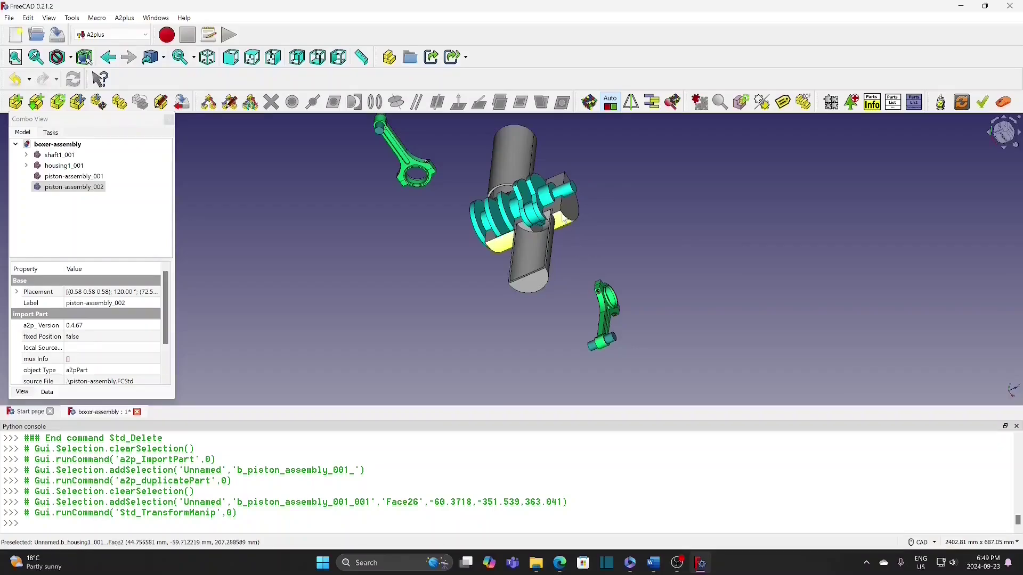
- Add a circular edge constraint between the duplicate's big-end bore edge and the outer edge of the crankpin nearest the shaft's thin end
scroll(563, 227, up, 2)
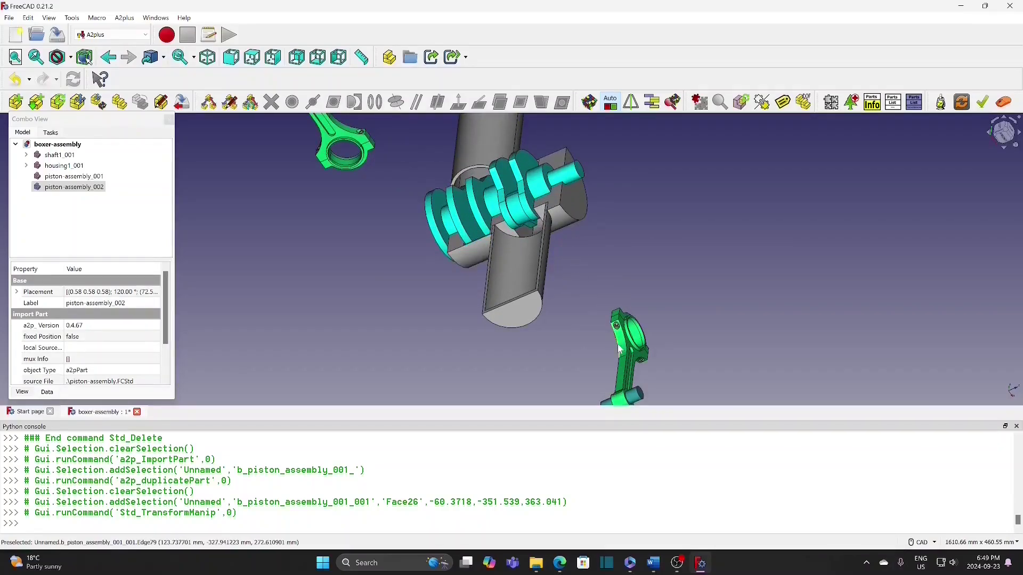
scroll(643, 351, up, 3)
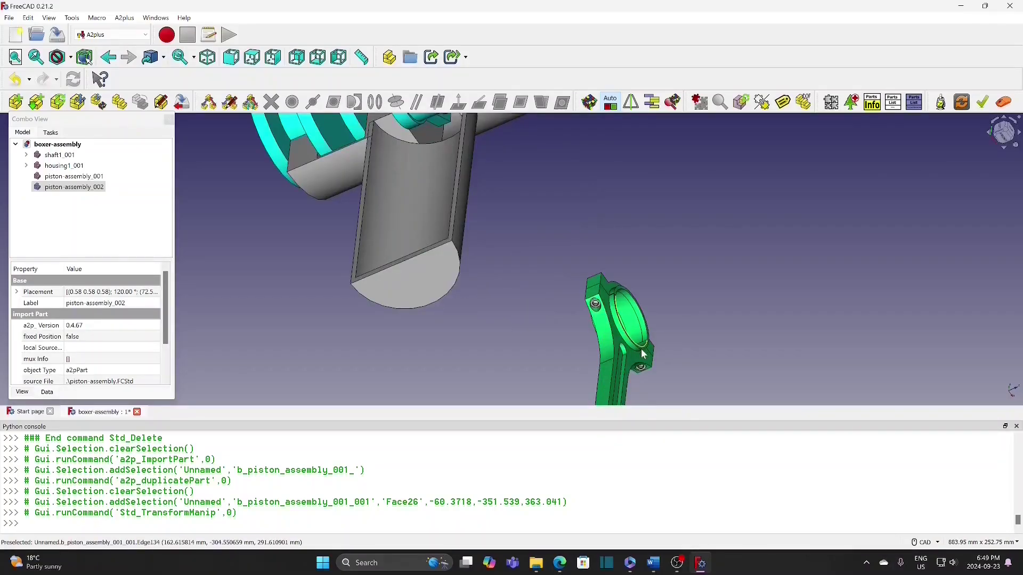
click(642, 353)
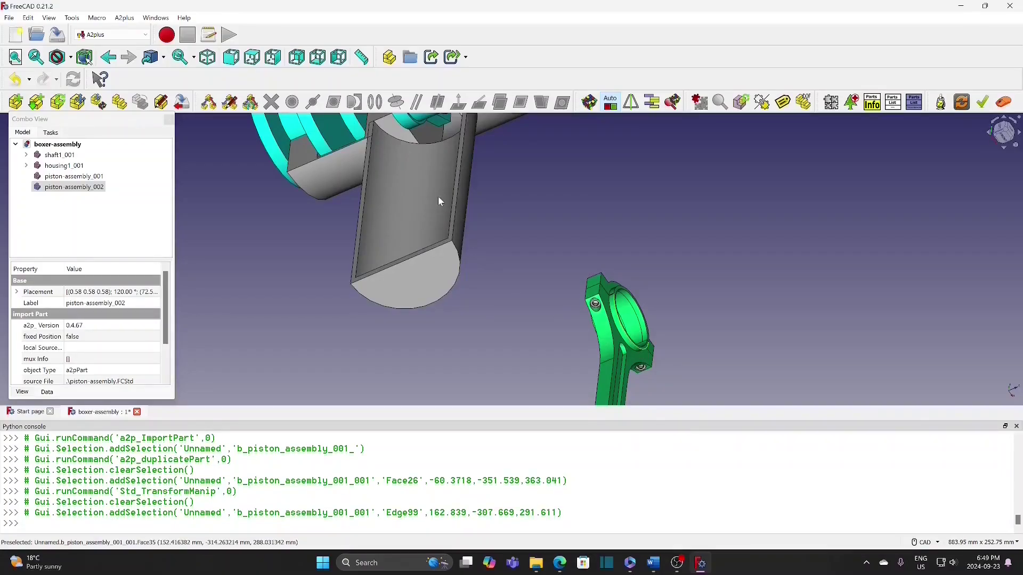
scroll(436, 196, down, 4)
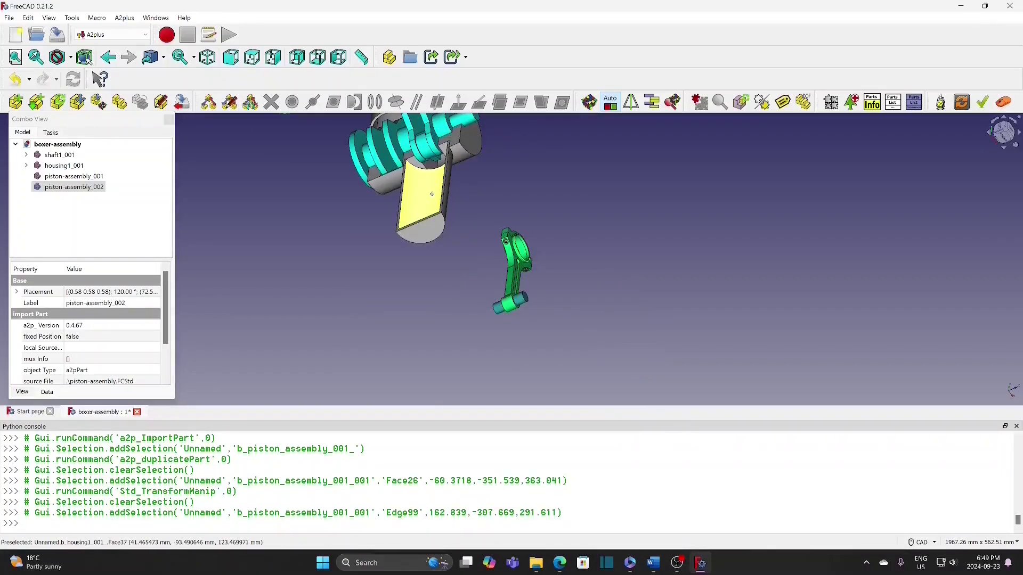
middle_drag(432, 194, 456, 279)
middle_drag(542, 263, 461, 259)
scroll(462, 259, up, 3)
scroll(416, 241, up, 3)
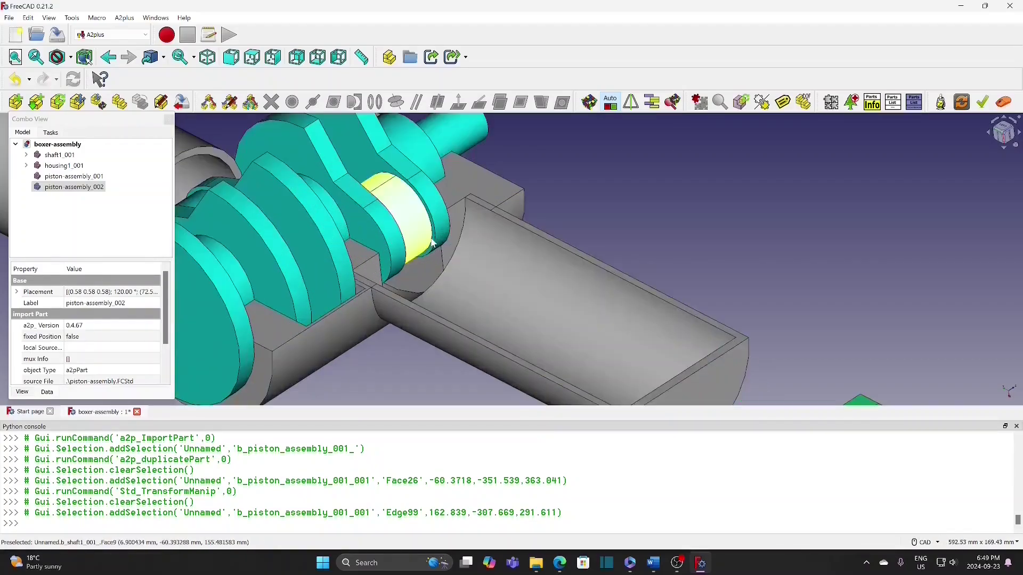
scroll(434, 244, up, 3)
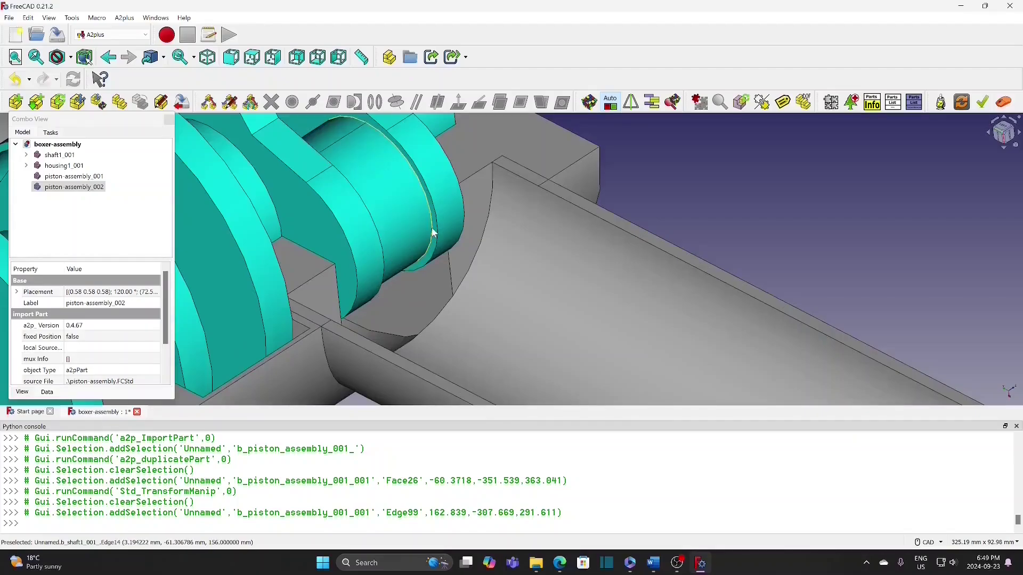
scroll(434, 232, up, 3)
click(433, 232)
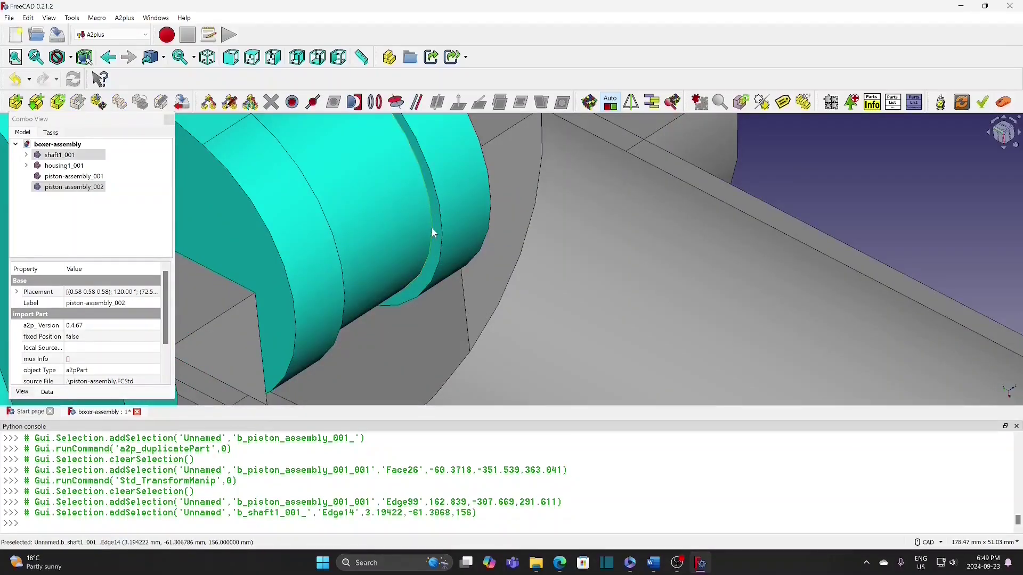
click(376, 102)
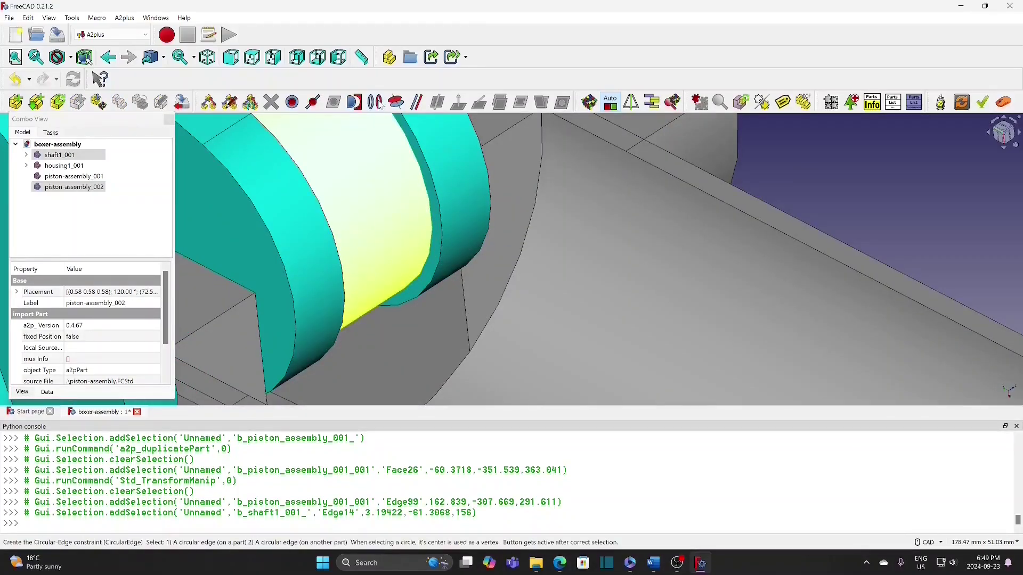
click(502, 262)
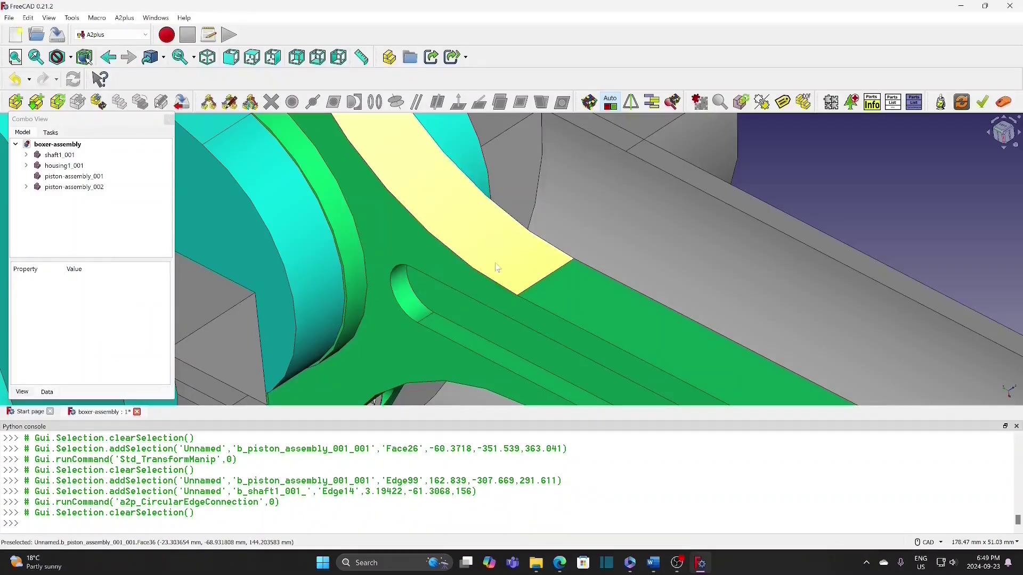
- Save the boxer assembly with the connecting rod seated in the near cylinder
scroll(496, 267, down, 10)
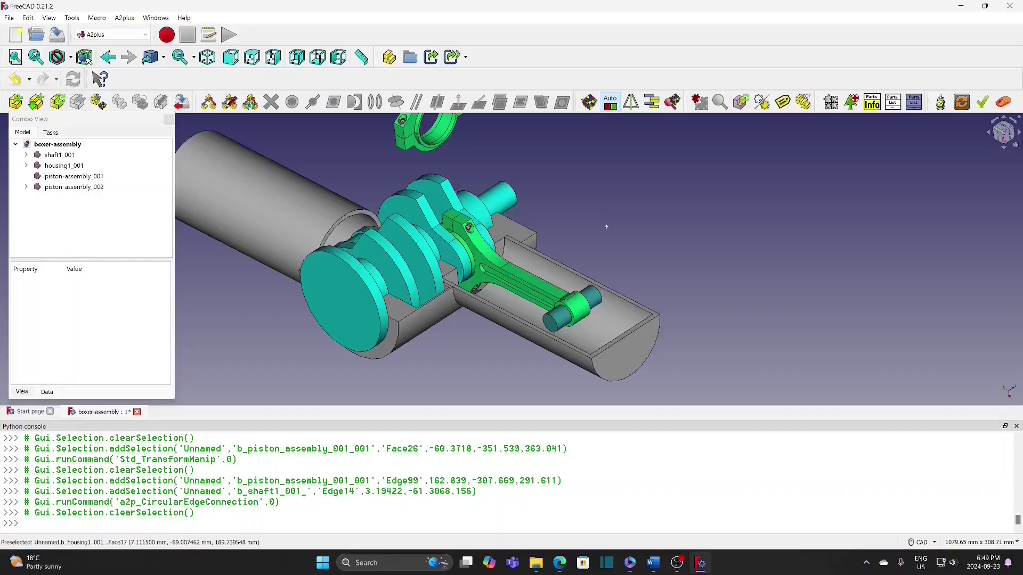
scroll(605, 230, down, 2)
key(ctrl+s)
- Import piston.step into the assembly and place the piston beyond the open end of the near cylinder
click(15, 101)
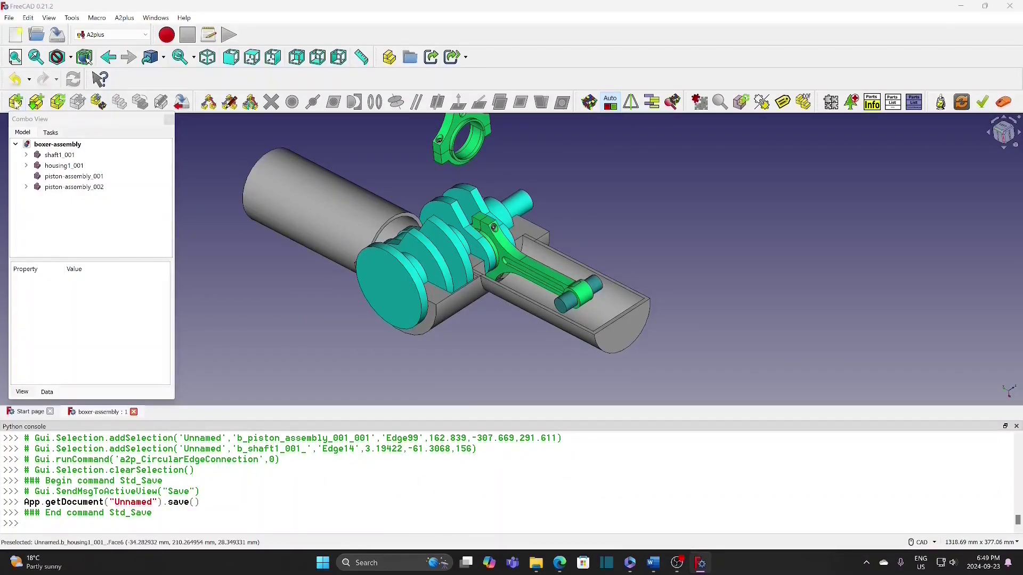
click(141, 147)
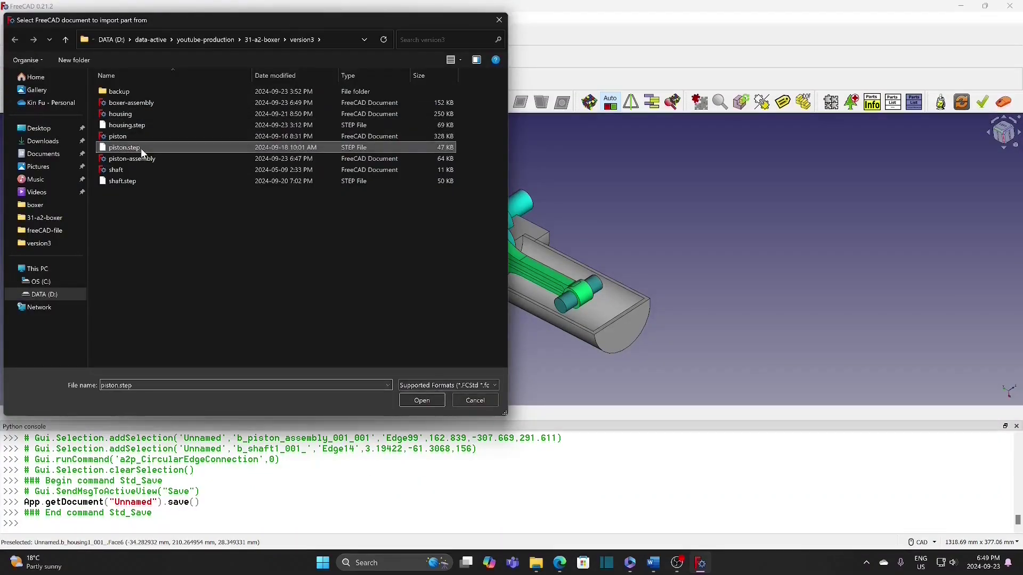
click(422, 401)
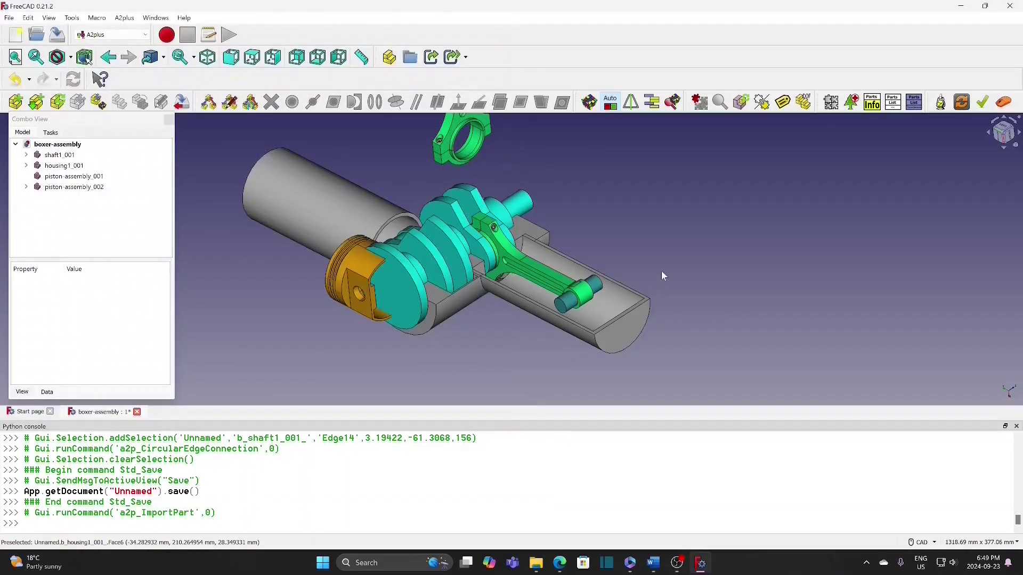
click(698, 244)
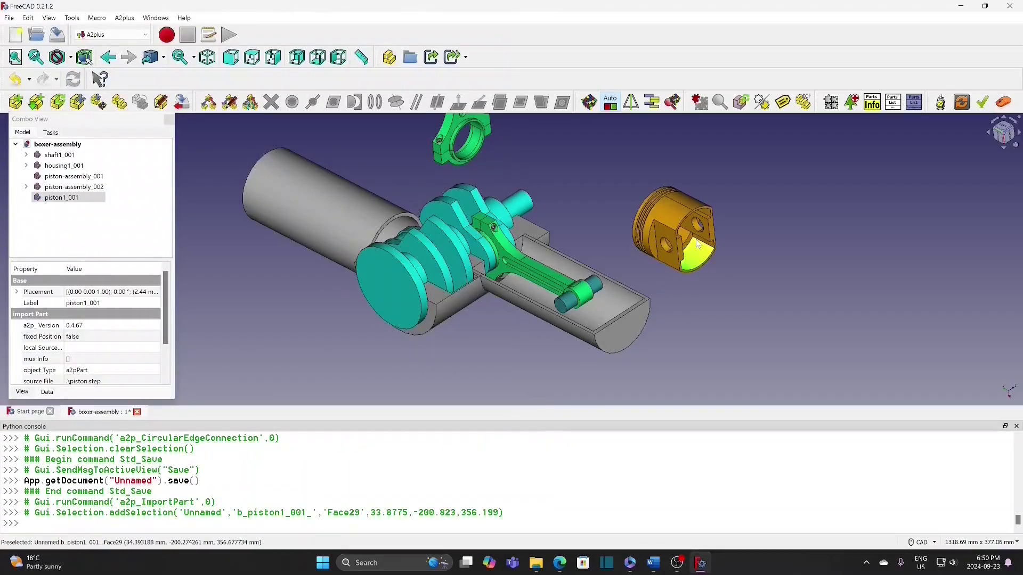
- Duplicate the imported piston and place the copy on the opposite side of the housing, beside the far cylinder
click(61, 197)
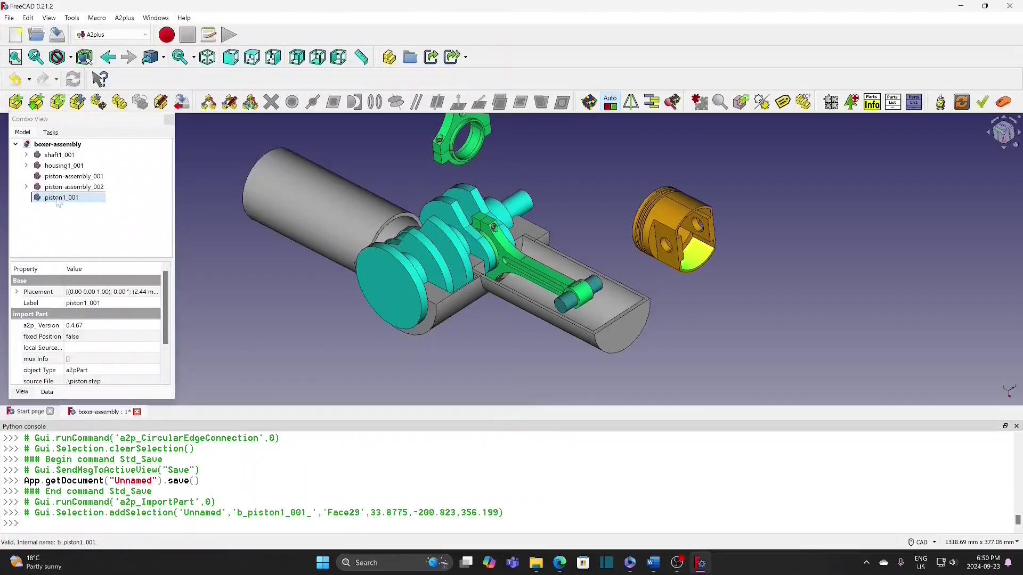
click(120, 101)
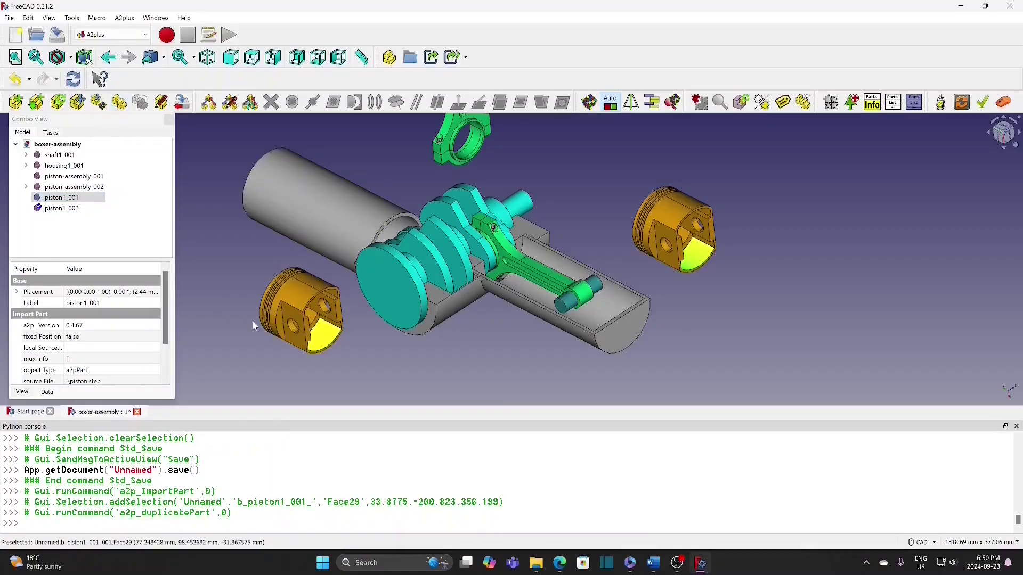
click(197, 318)
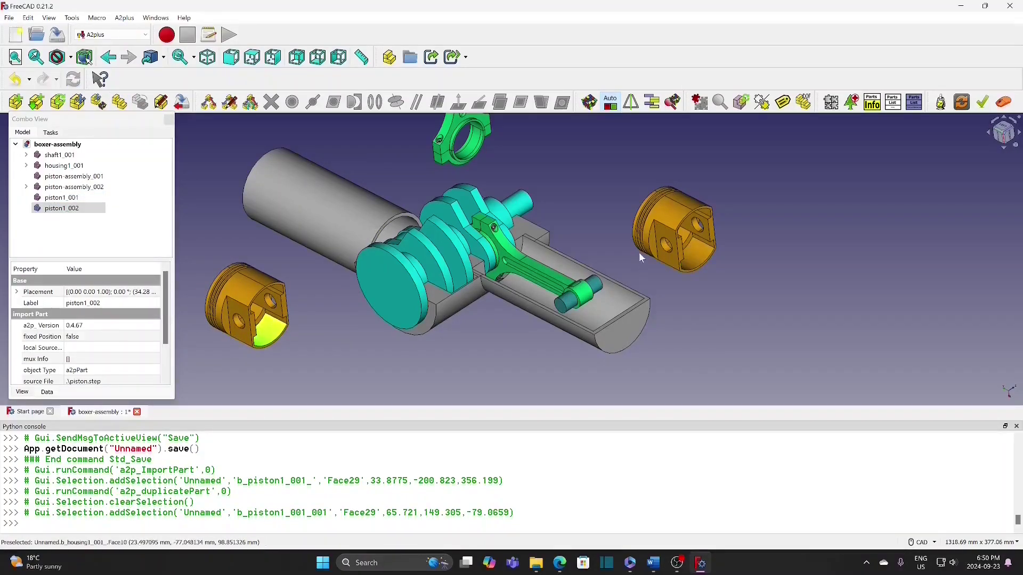
- Use Transform to rotate the piston beside the near cylinder by 180° so its crown faces away from the shaft
click(671, 213)
right_click(673, 215)
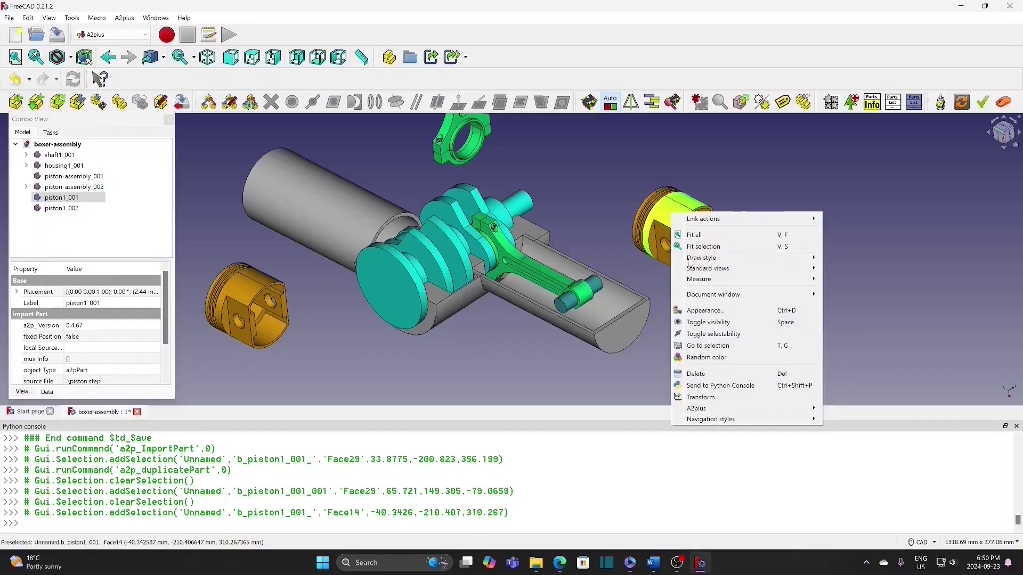
click(701, 397)
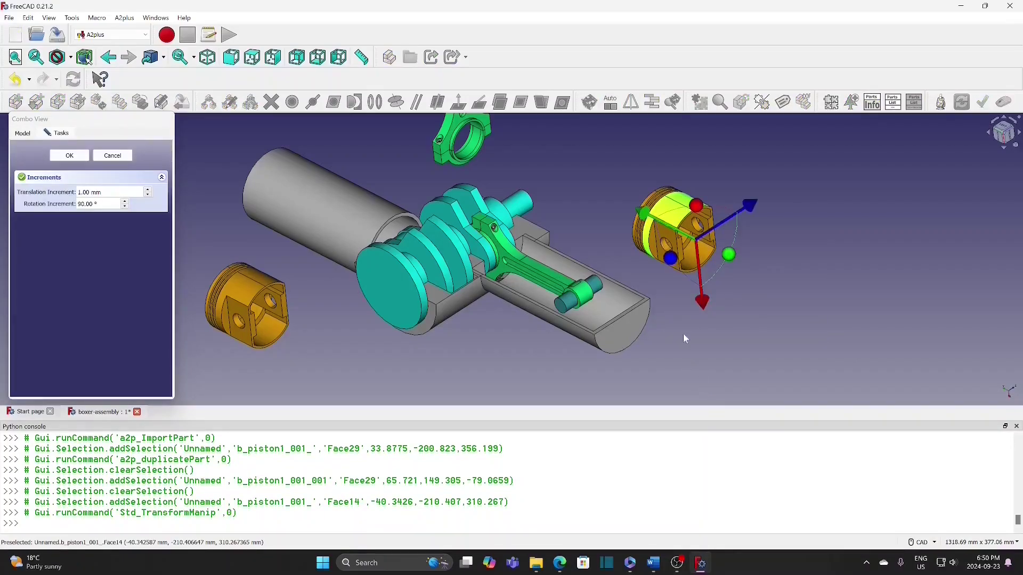
scroll(686, 314, up, 2)
drag(672, 245, 746, 174)
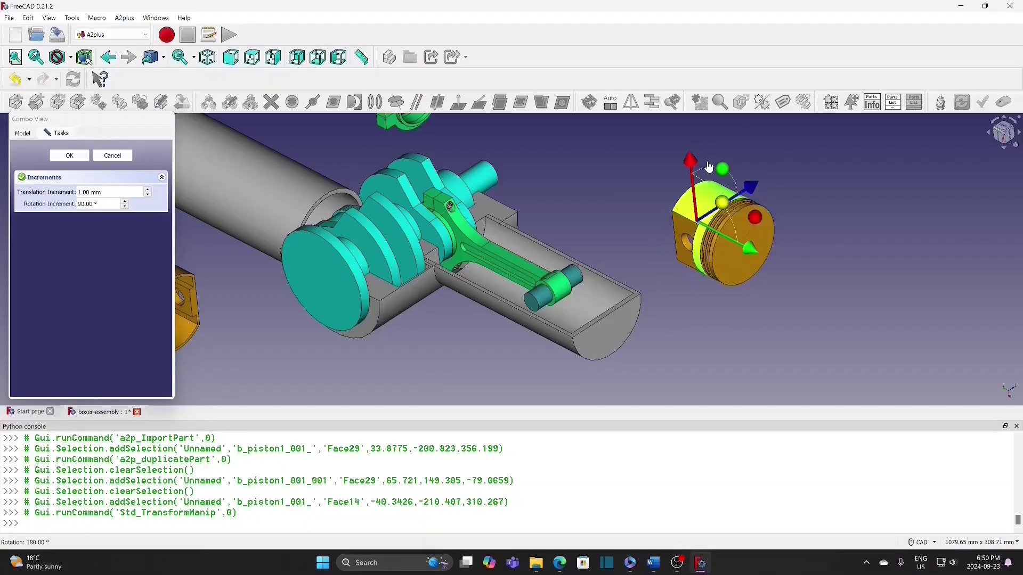
click(87, 160)
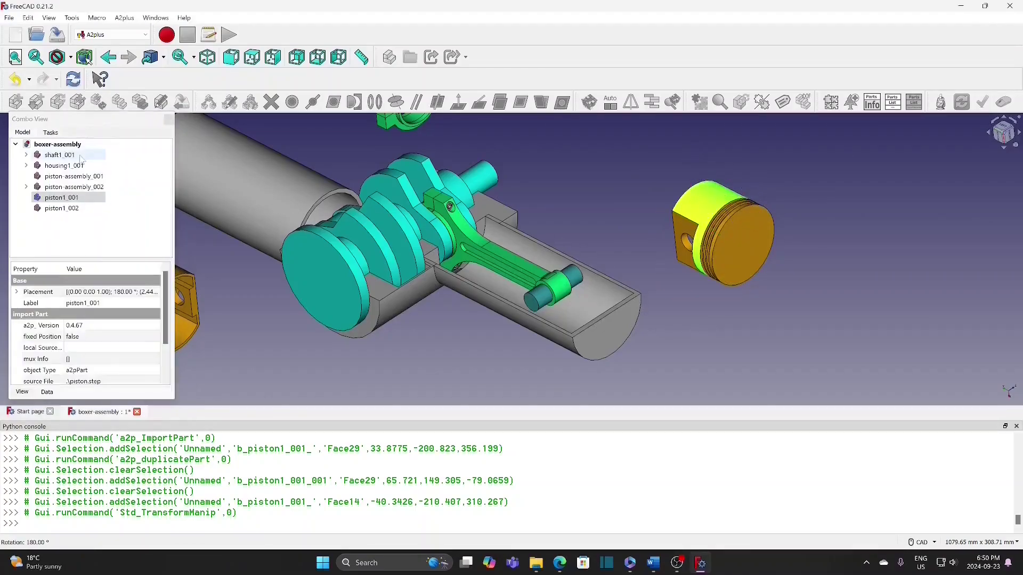
click(708, 158)
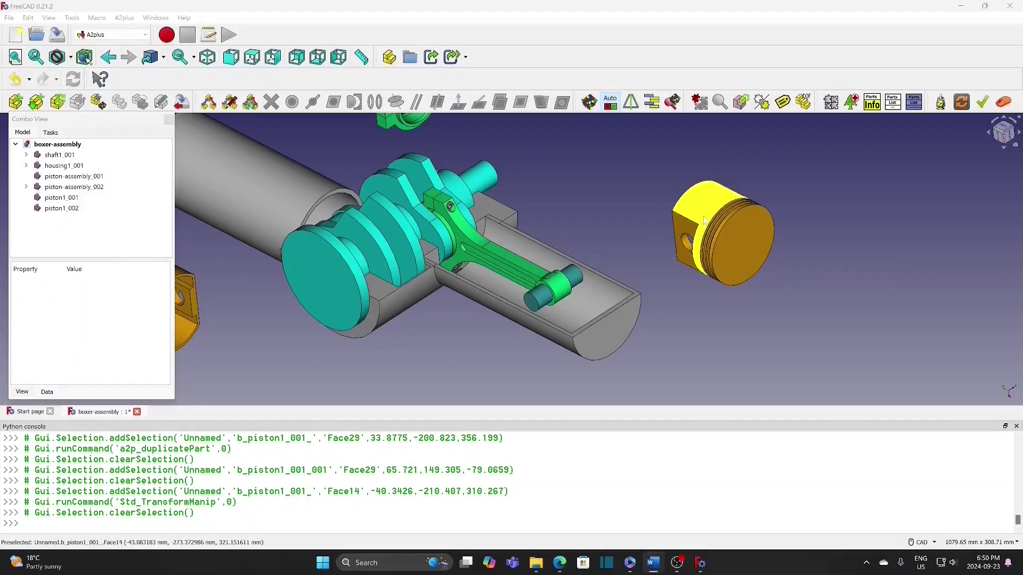
- Add an axis coincident constraint between the rotated piston's pin hole edge and the pin's end edge on the seated connecting rod
click(691, 242)
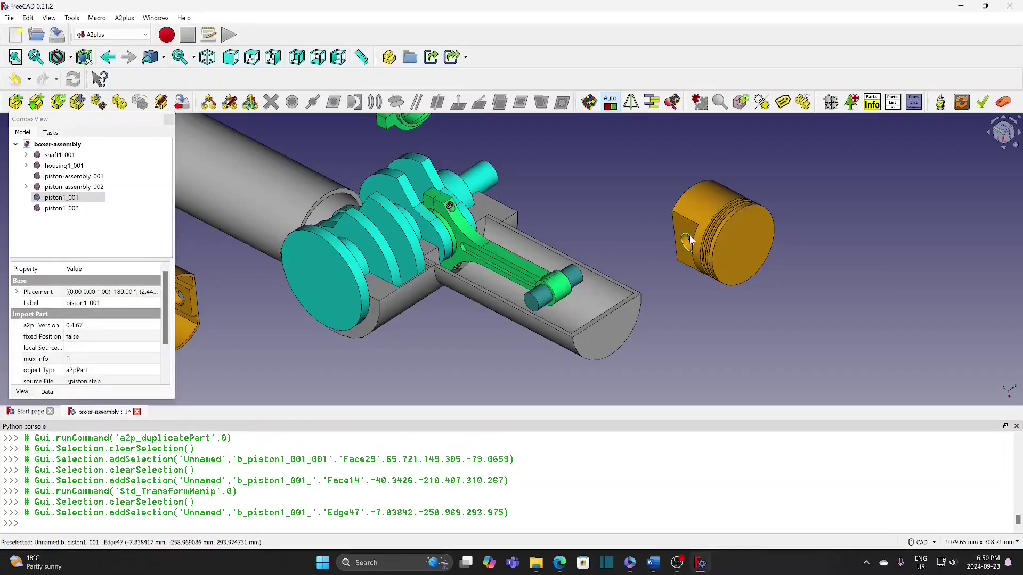
ctrl+click(539, 308)
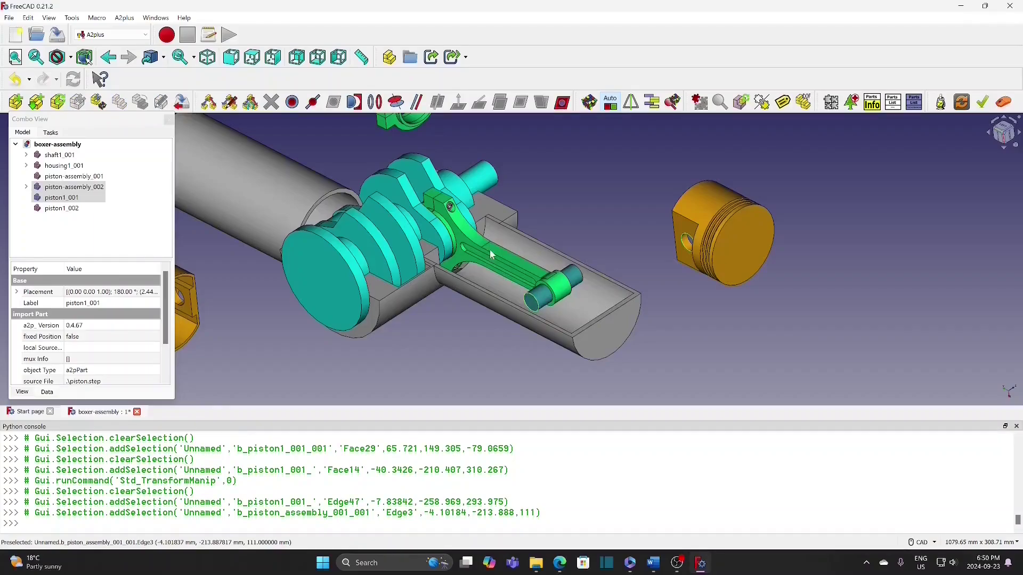
click(396, 102)
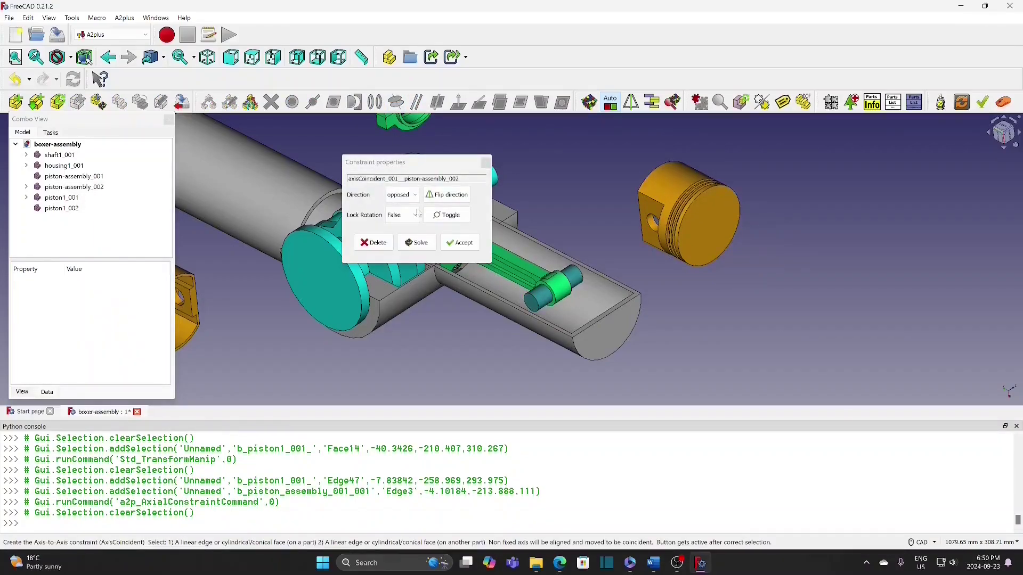
click(459, 244)
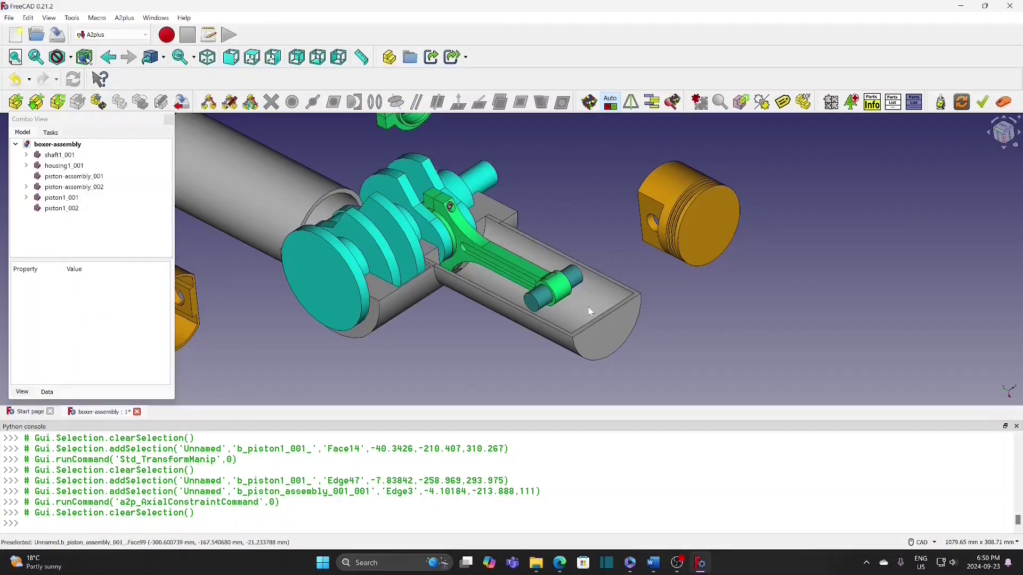
- Add an axis coincident constraint between the same piston's crown edge and the near cylinder's outer end edge on the housing
click(722, 256)
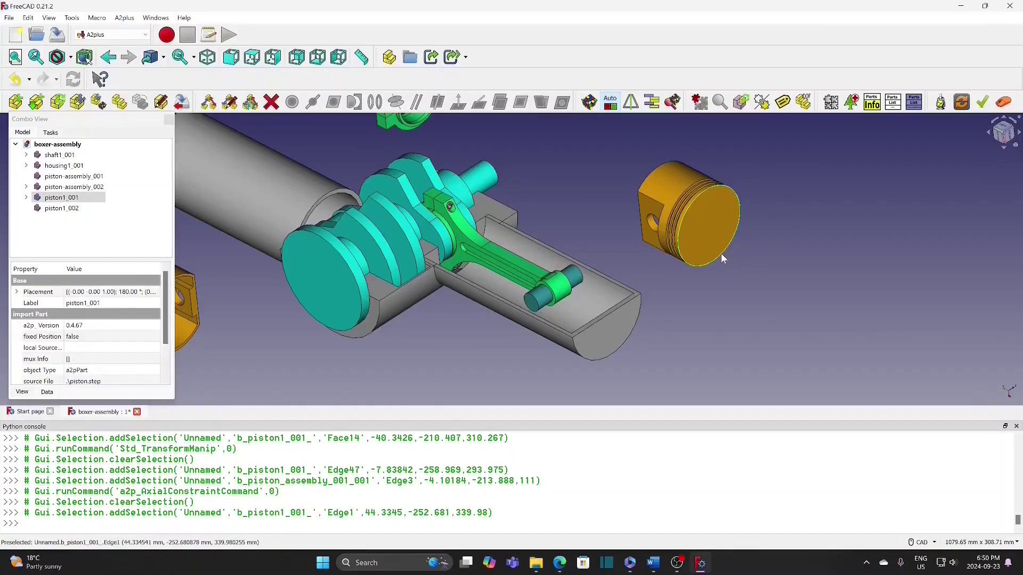
ctrl+click(619, 347)
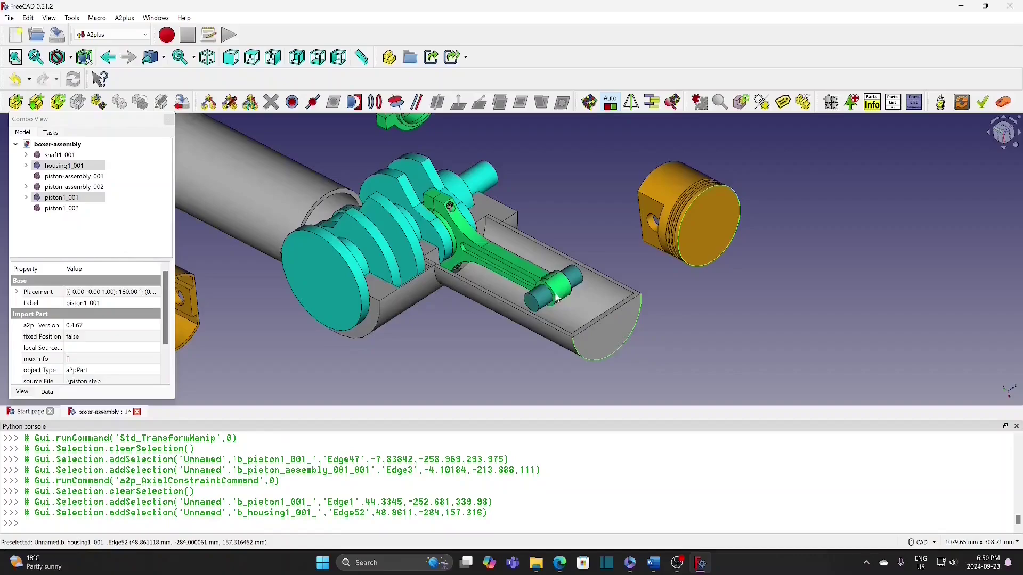
click(397, 102)
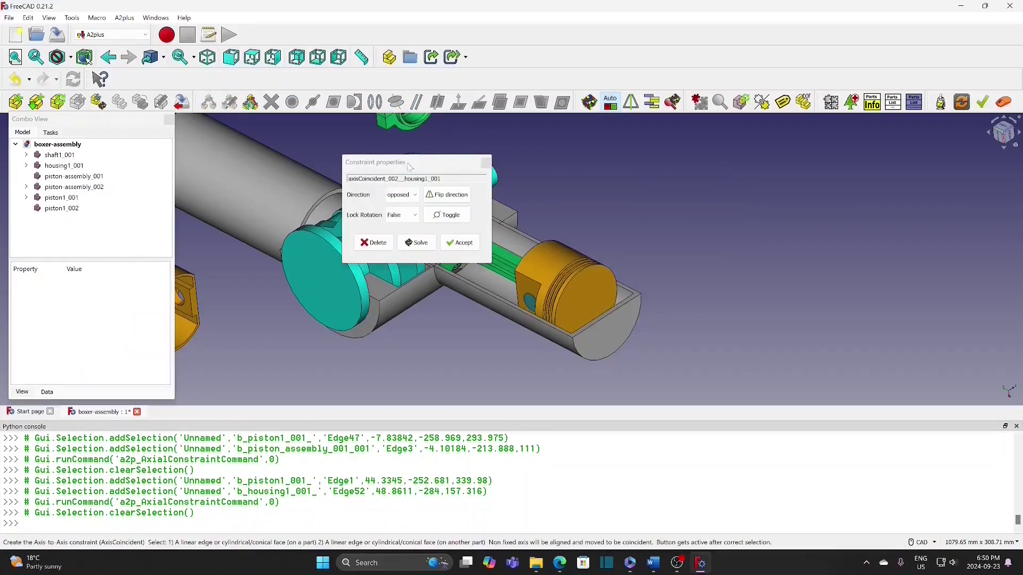
click(460, 242)
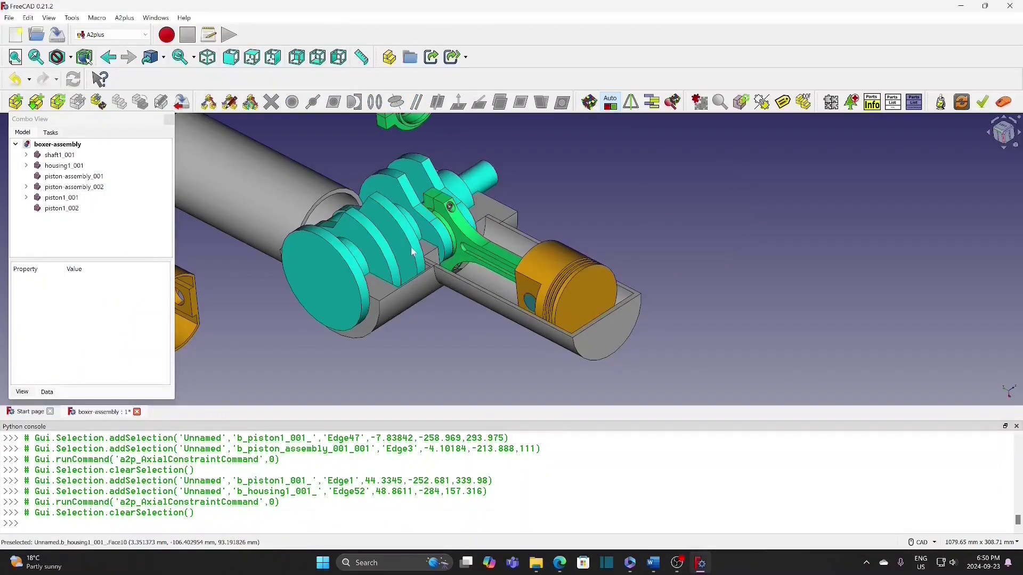
- Use Transform to rotate the loose piston assembly in 90° increments and move it beside the duplicate piston, with its pin end towards that piston
scroll(446, 335, down, 2)
scroll(459, 349, down, 1)
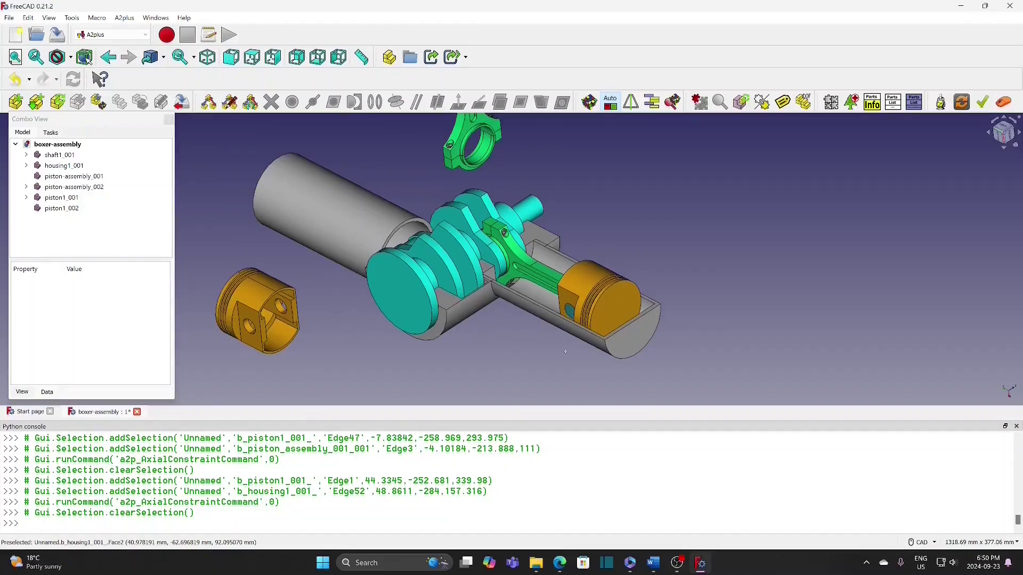
scroll(577, 322, down, 2)
scroll(522, 192, down, 2)
scroll(527, 178, down, 1)
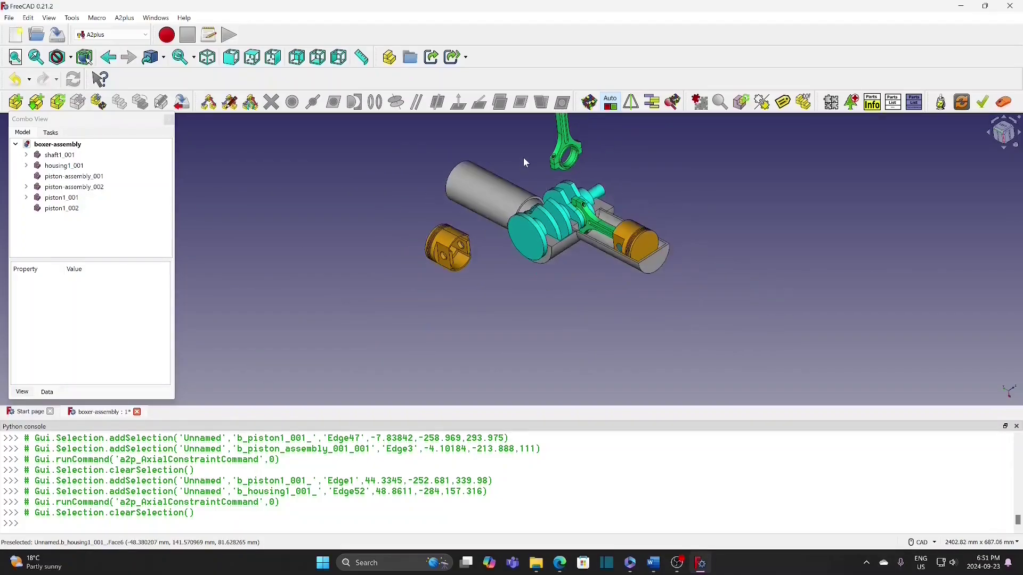
scroll(502, 243, down, 2)
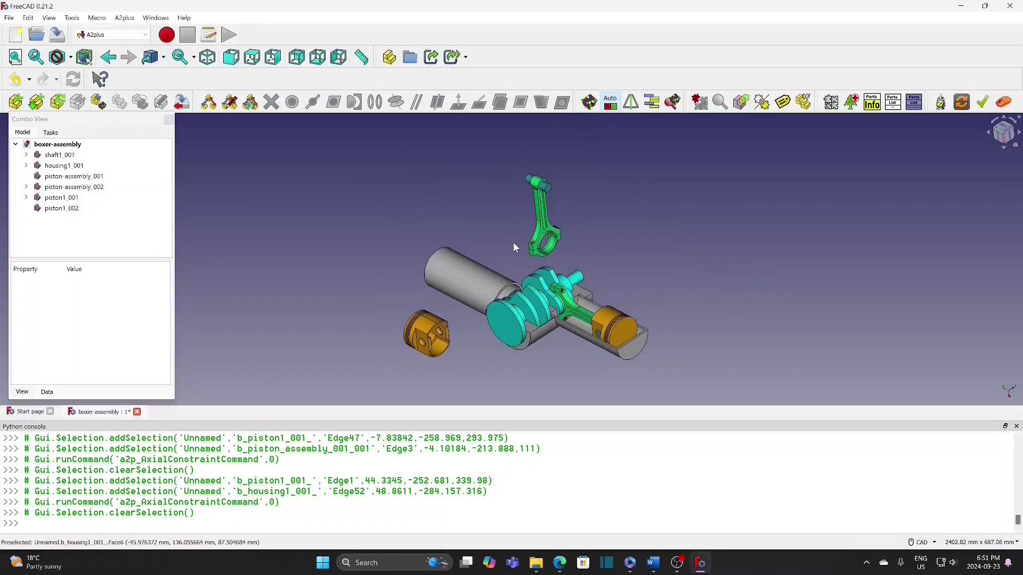
scroll(612, 222, down, 1)
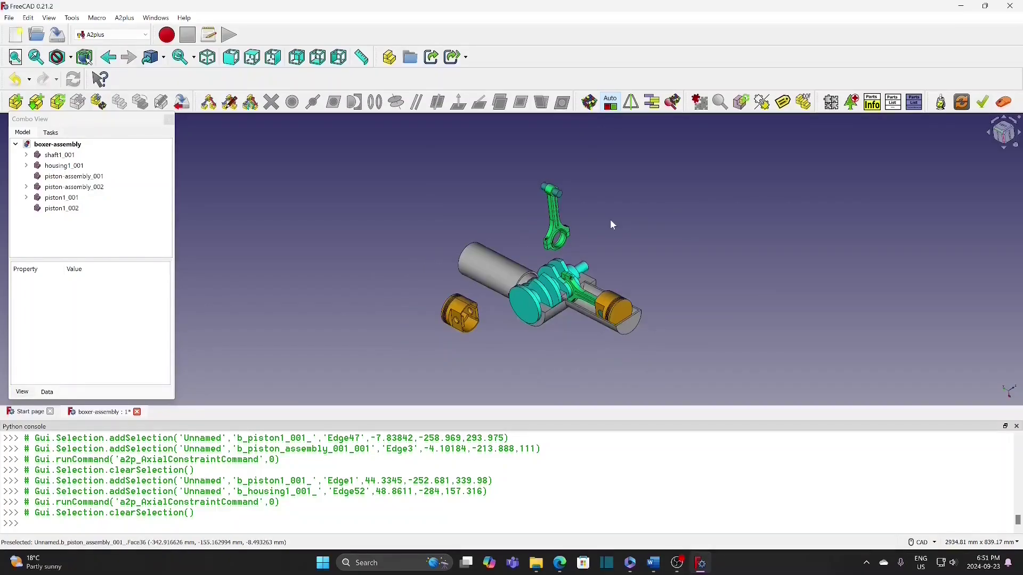
click(556, 212)
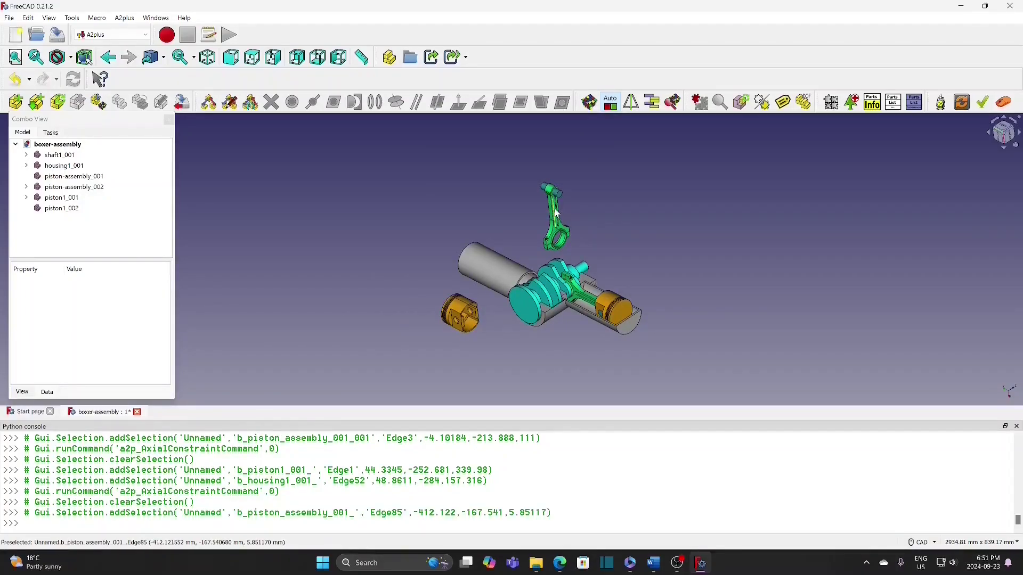
right_click(554, 209)
click(576, 397)
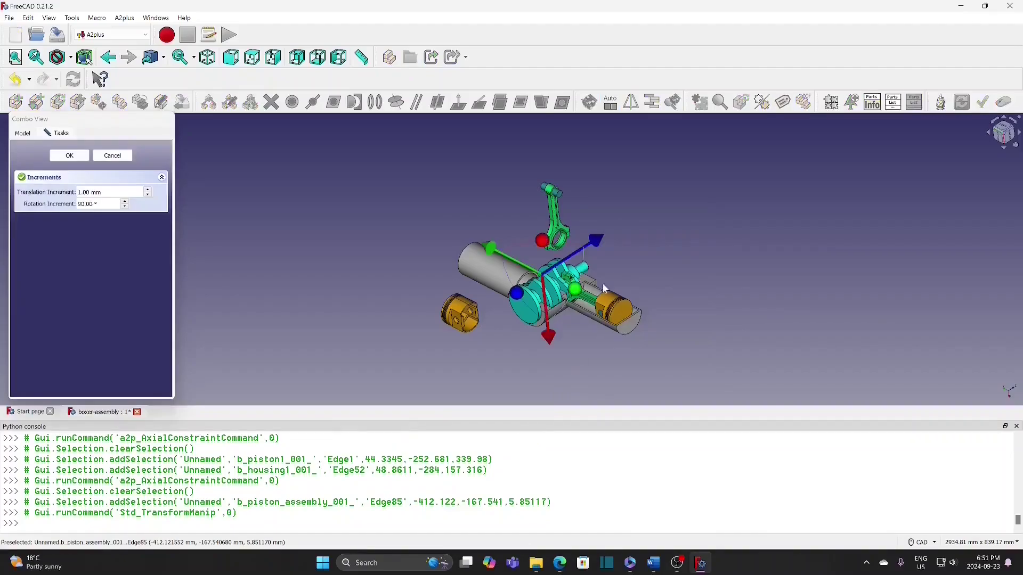
drag(546, 243, 528, 308)
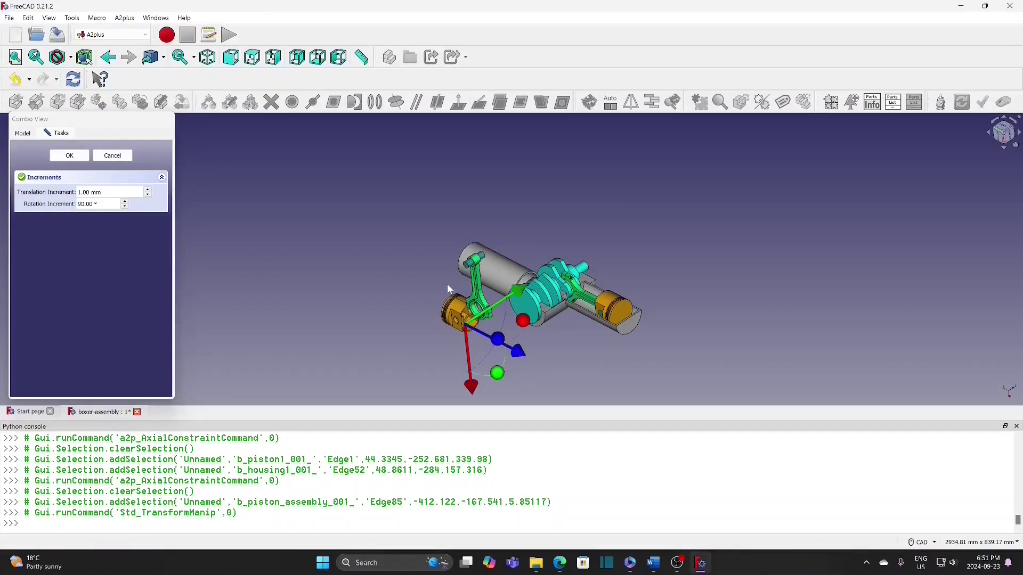
scroll(550, 343, down, 1)
drag(518, 379, 491, 325)
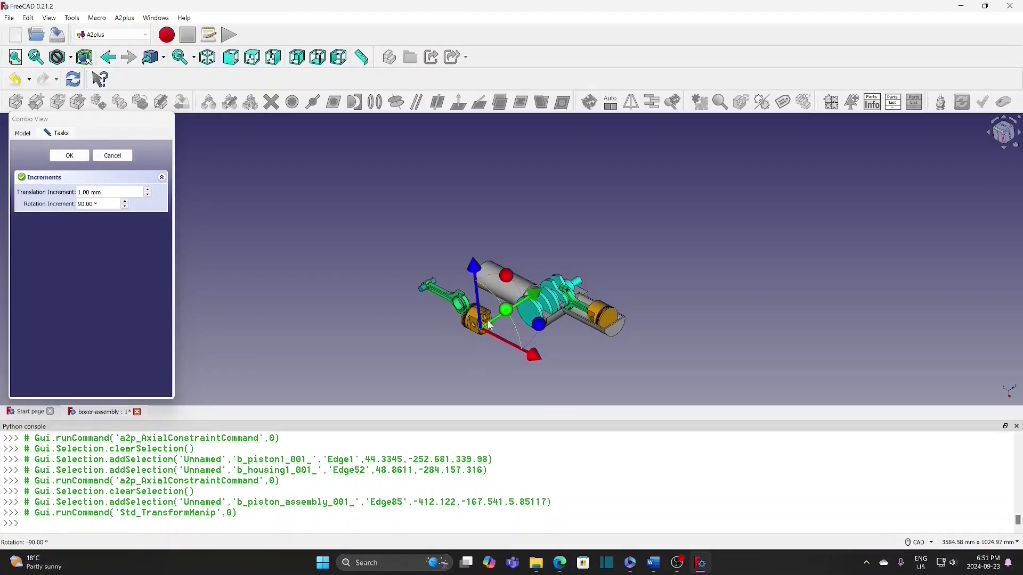
drag(528, 359, 613, 401)
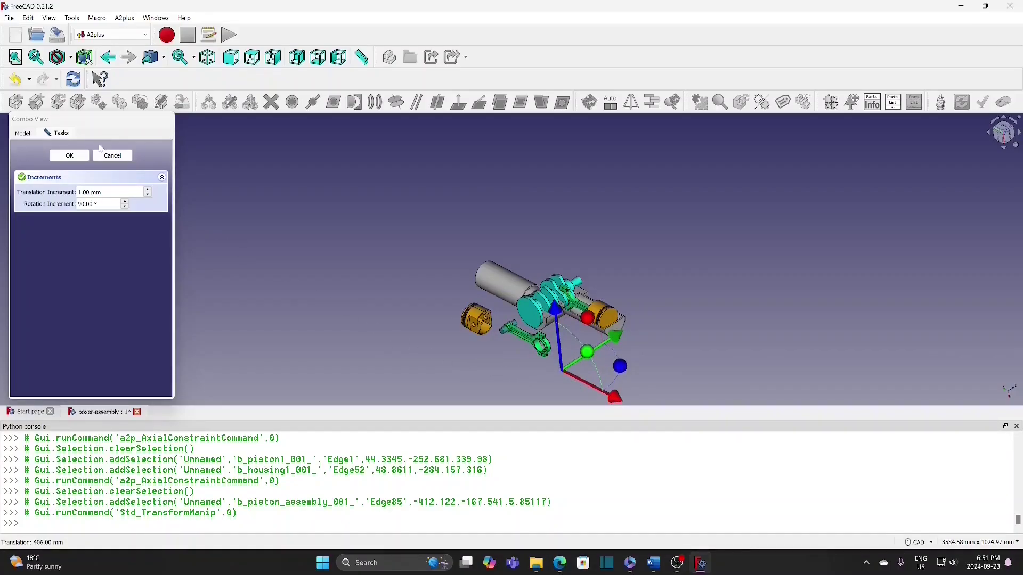
click(69, 155)
- Add an axis coincident constraint between the loose assembly's pin edge and the duplicate piston's pin hole edge
scroll(479, 349, up, 2)
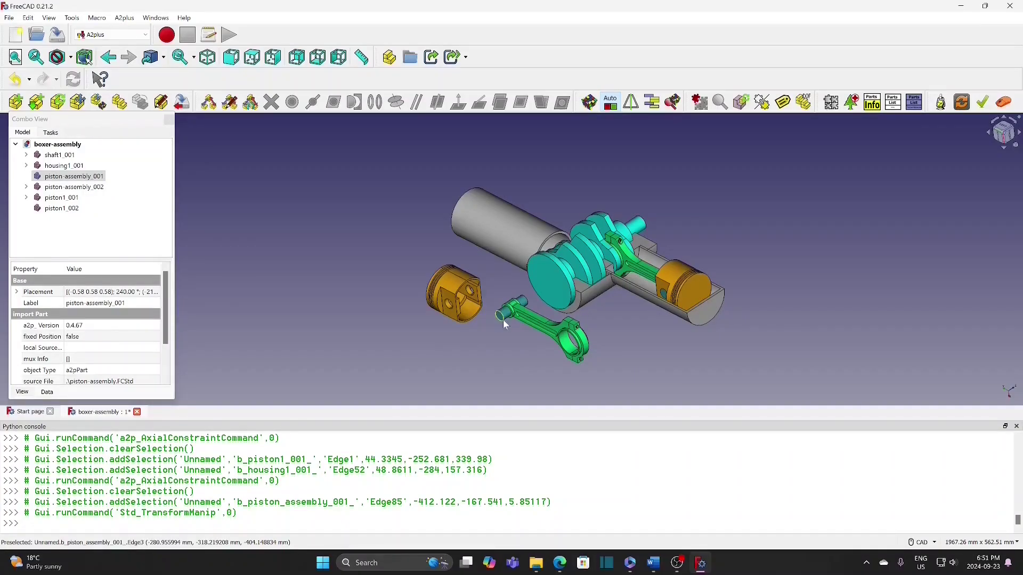
click(505, 324)
scroll(458, 320, up, 3)
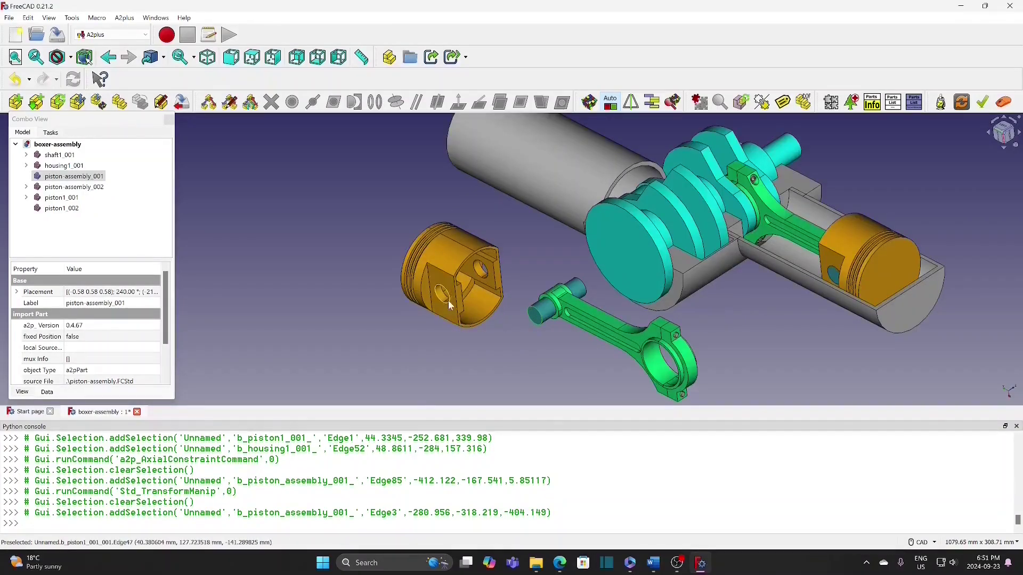
click(449, 304)
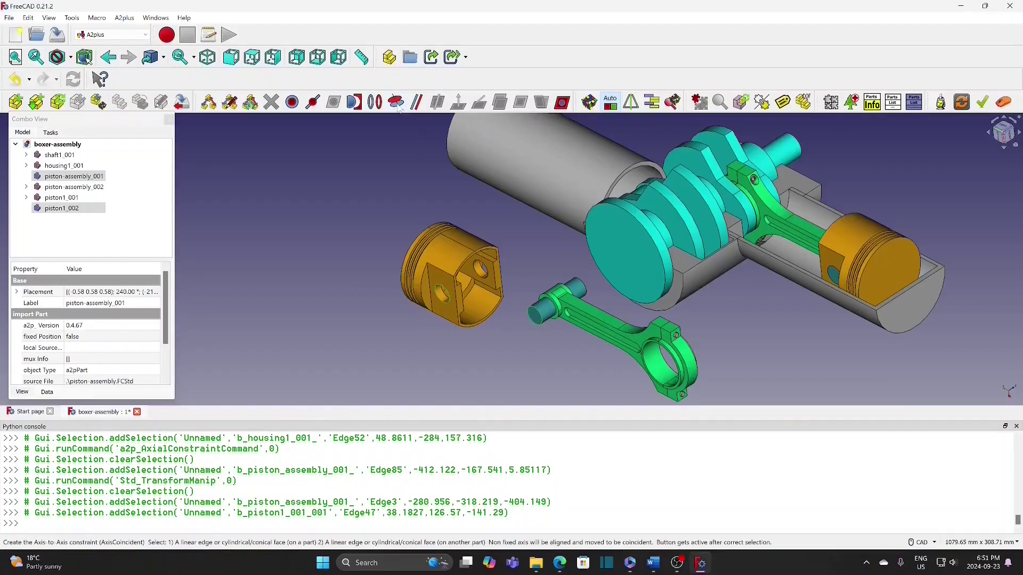
click(397, 102)
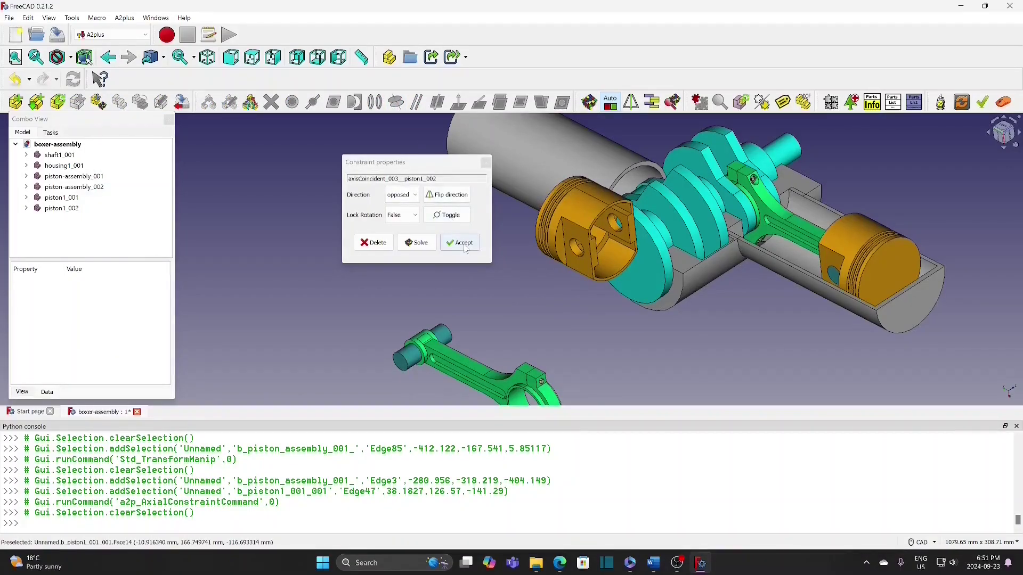
click(464, 243)
- Add an axis coincident constraint between the empty cylinder's outer end edge on the housing and the duplicate piston's crown edge
scroll(556, 316, up, 2)
scroll(556, 315, down, 3)
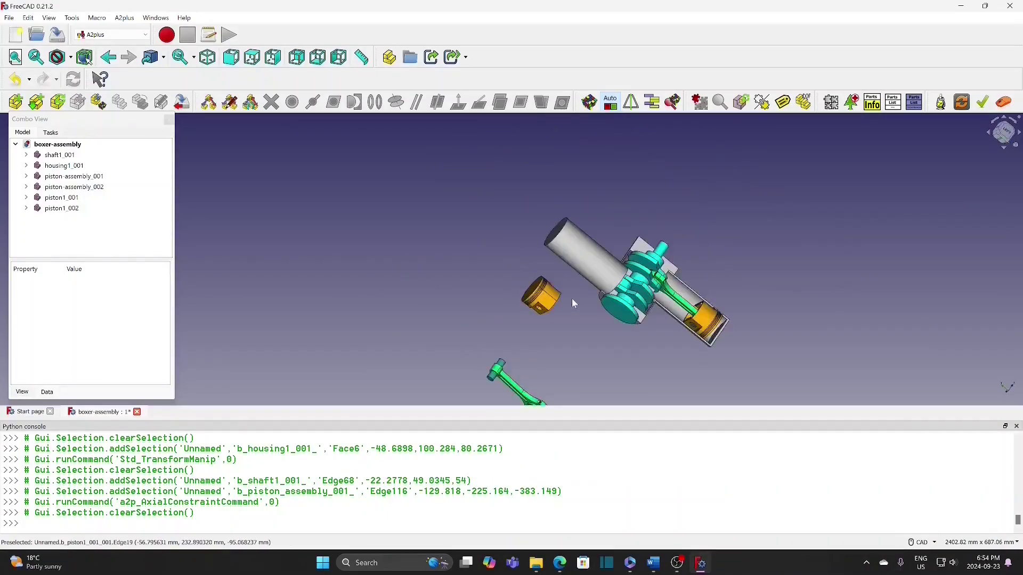
click(561, 240)
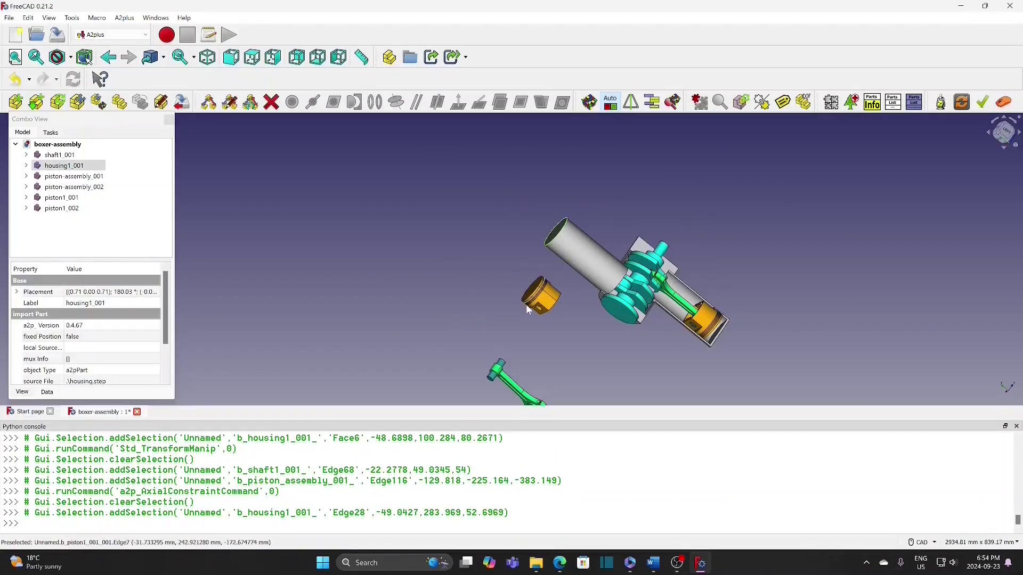
scroll(530, 284, up, 2)
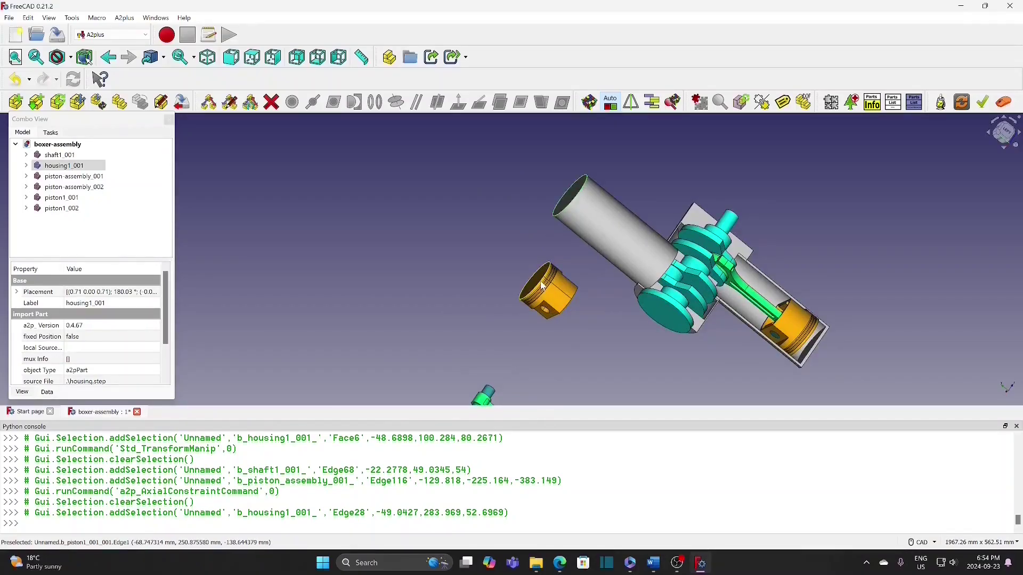
click(542, 286)
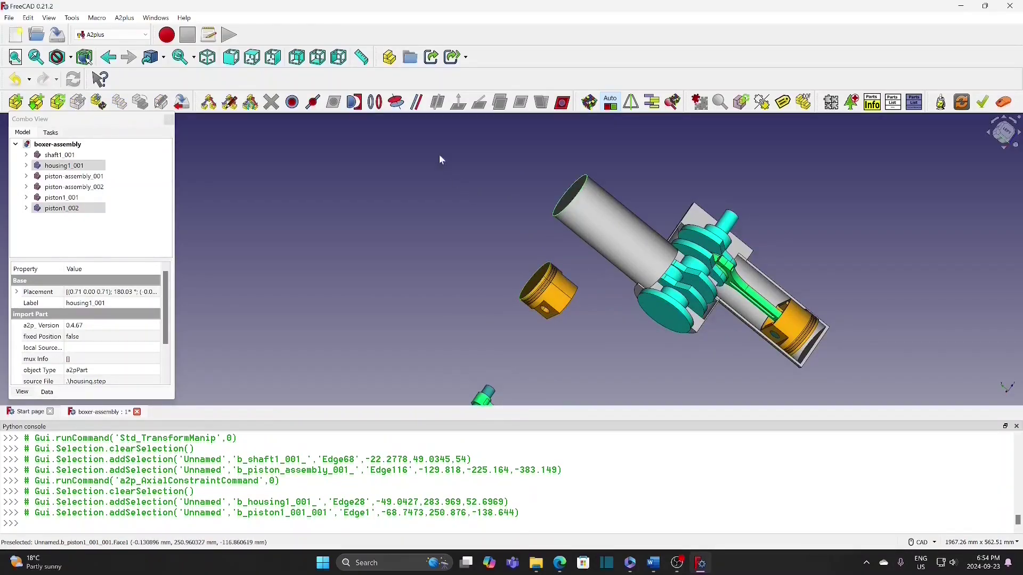
click(397, 102)
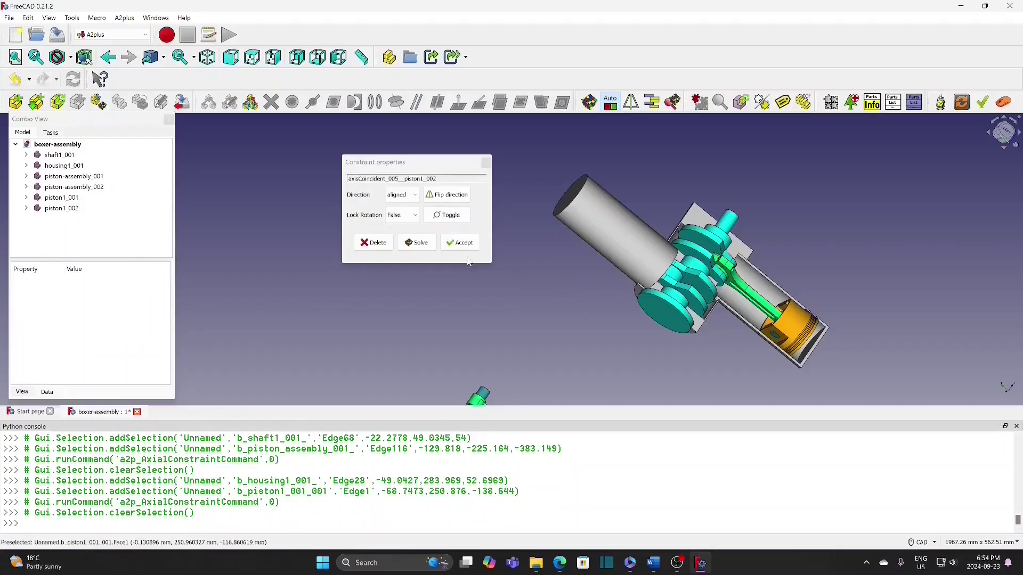
click(459, 242)
- Use Transform to move the housing about 163 mm along its cylinder axis, away from the seated piston, to expose the shaft's free crankpin
scroll(552, 323, down, 2)
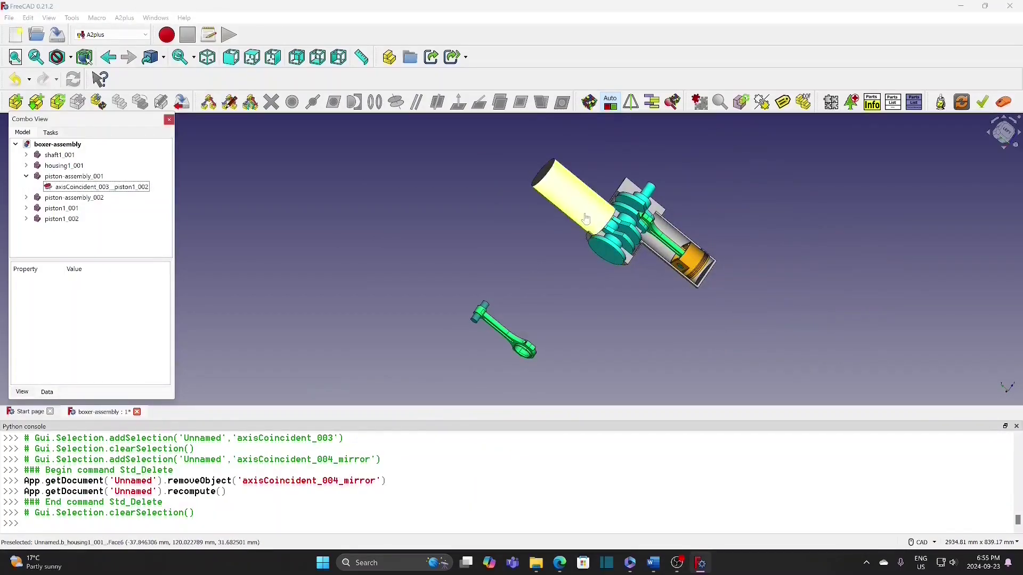
click(585, 213)
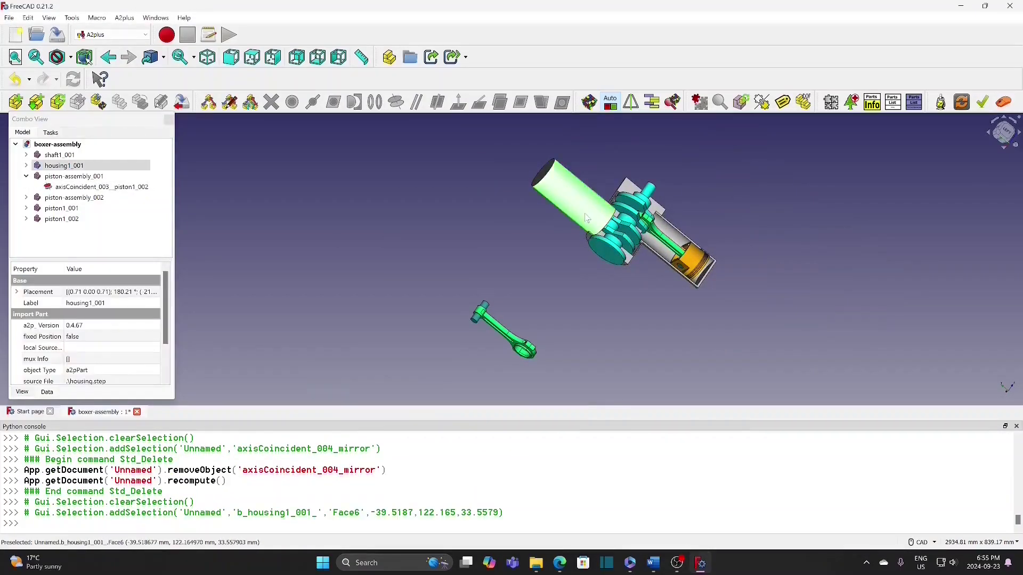
right_click(586, 214)
click(615, 399)
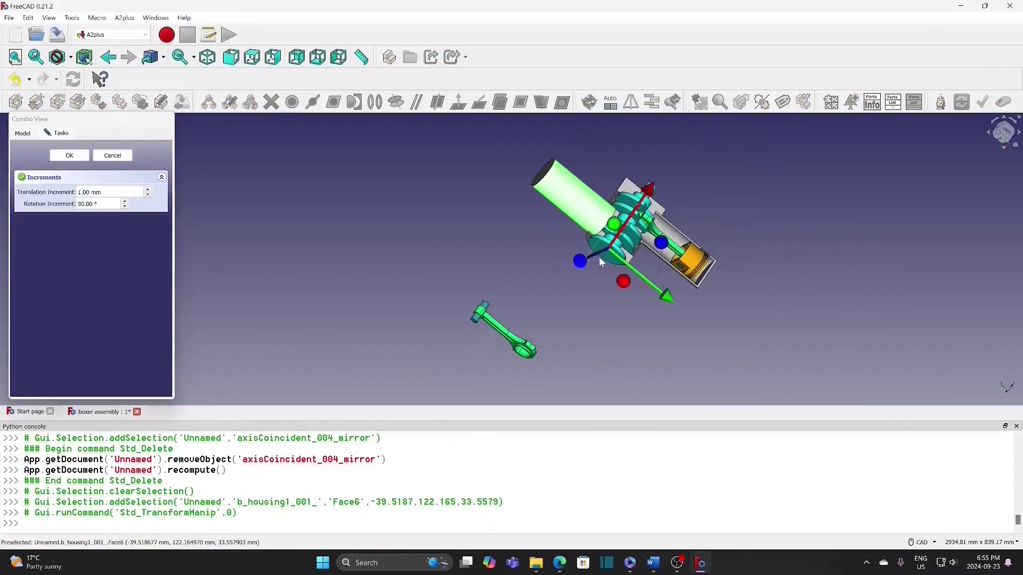
drag(676, 304, 617, 272)
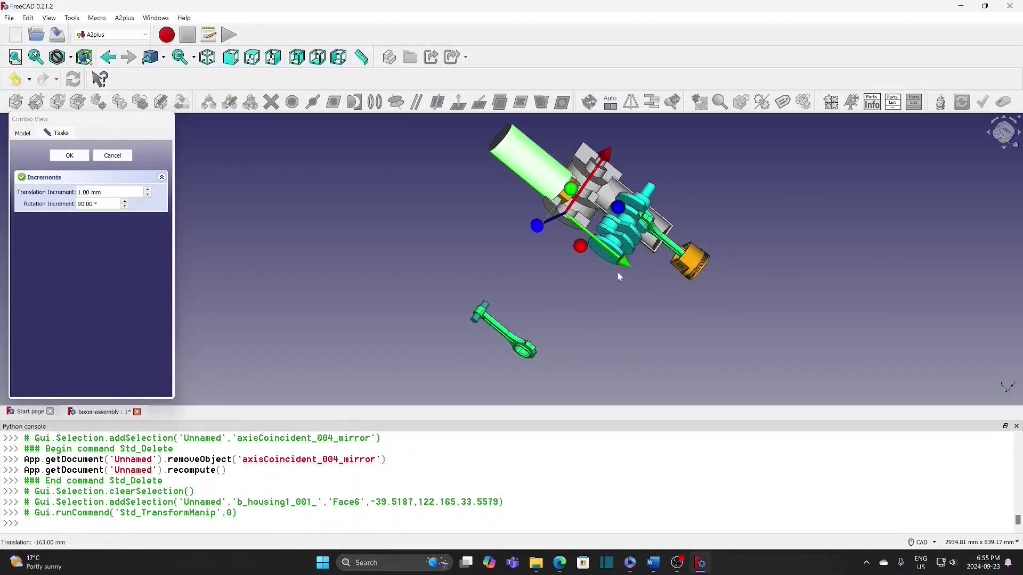
scroll(679, 222, up, 3)
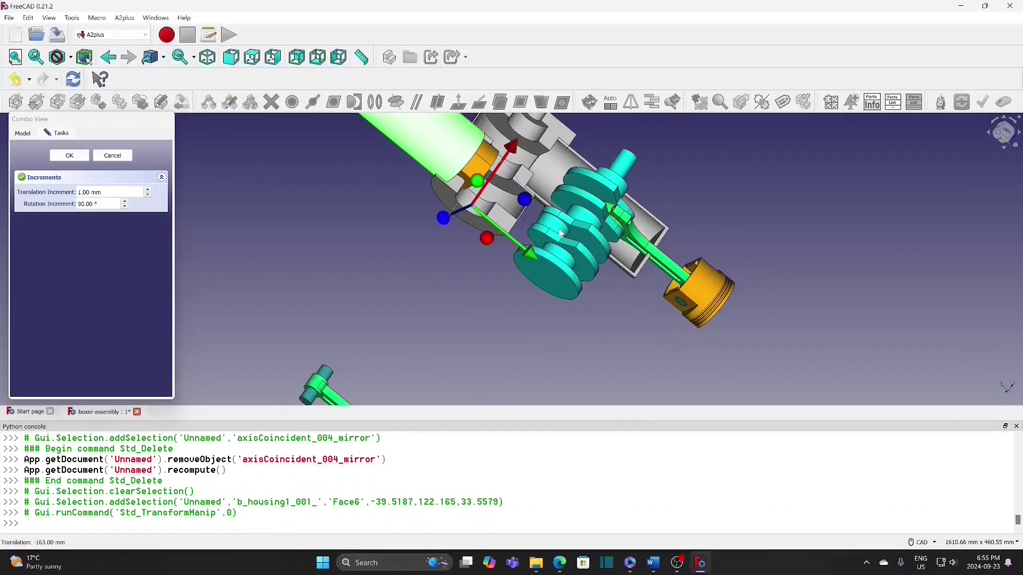
scroll(557, 229, up, 3)
scroll(557, 229, up, 2)
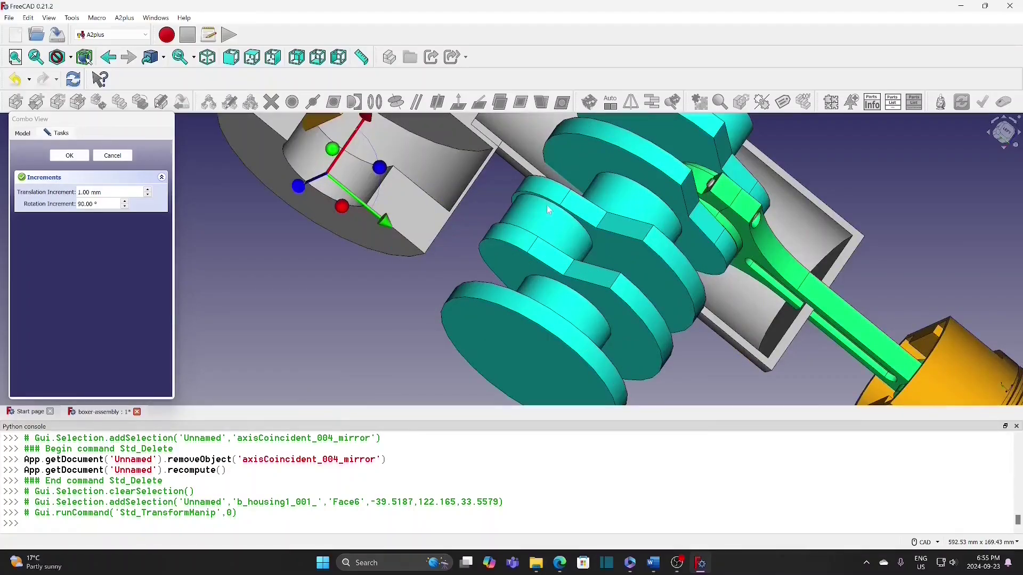
scroll(550, 210, up, 2)
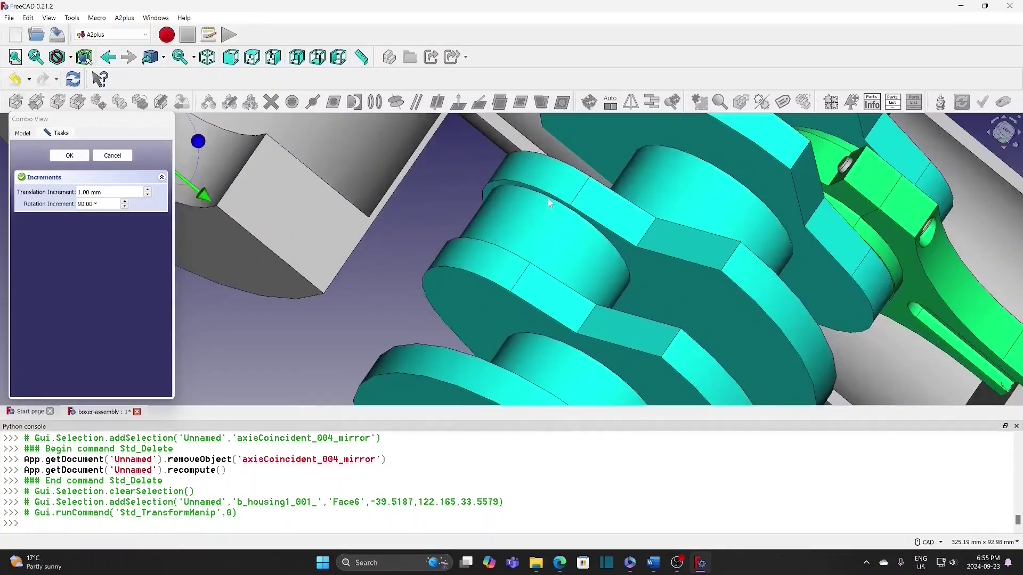
click(69, 155)
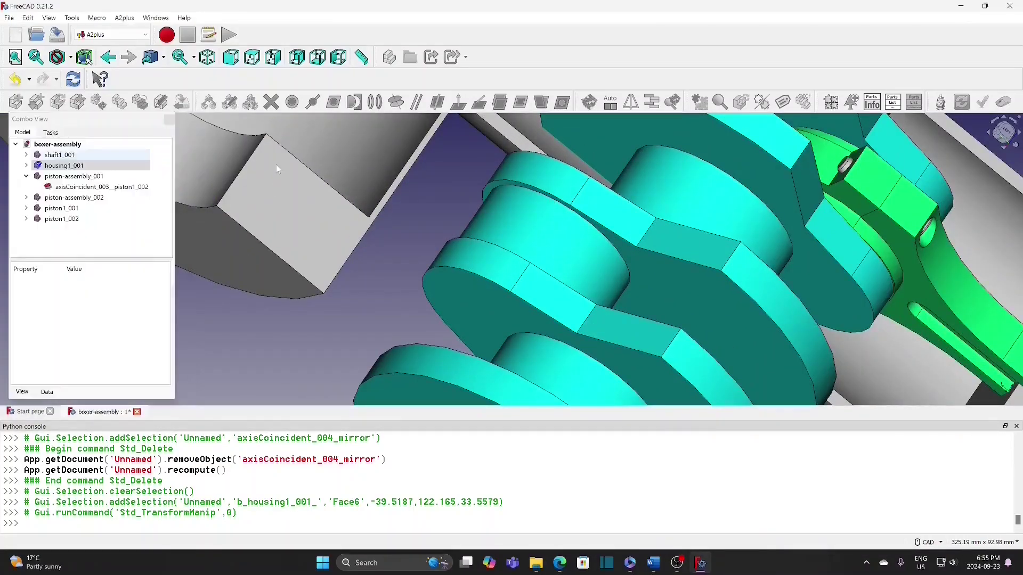
- Add a circular edge constraint between the shaft's free crankpin edge and the big-end bore edge of the loose connecting rod
click(557, 202)
scroll(556, 201, down, 1)
scroll(556, 200, down, 6)
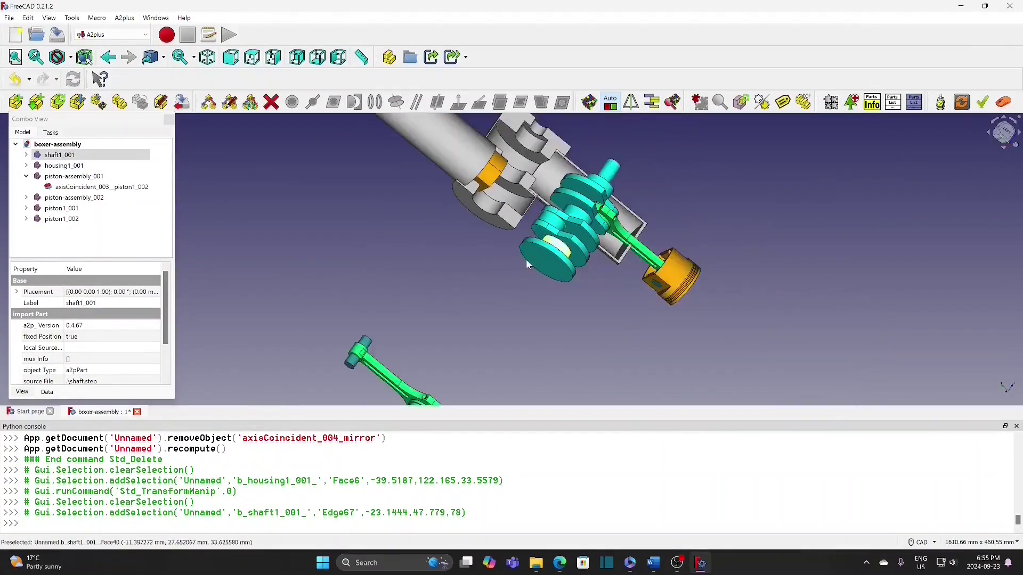
scroll(458, 351, down, 1)
middle_drag(457, 356, 488, 265)
scroll(488, 265, up, 4)
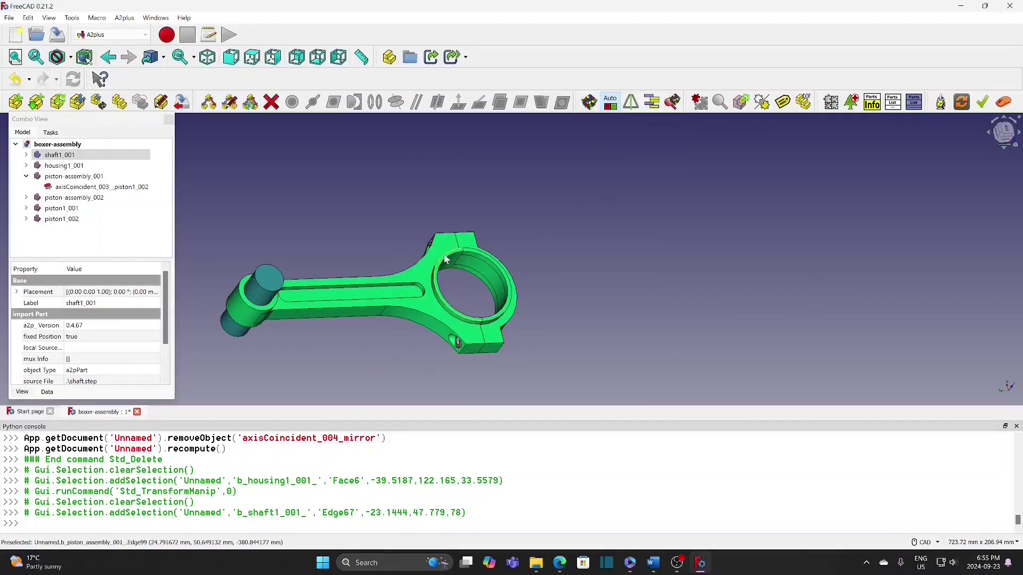
ctrl+click(445, 256)
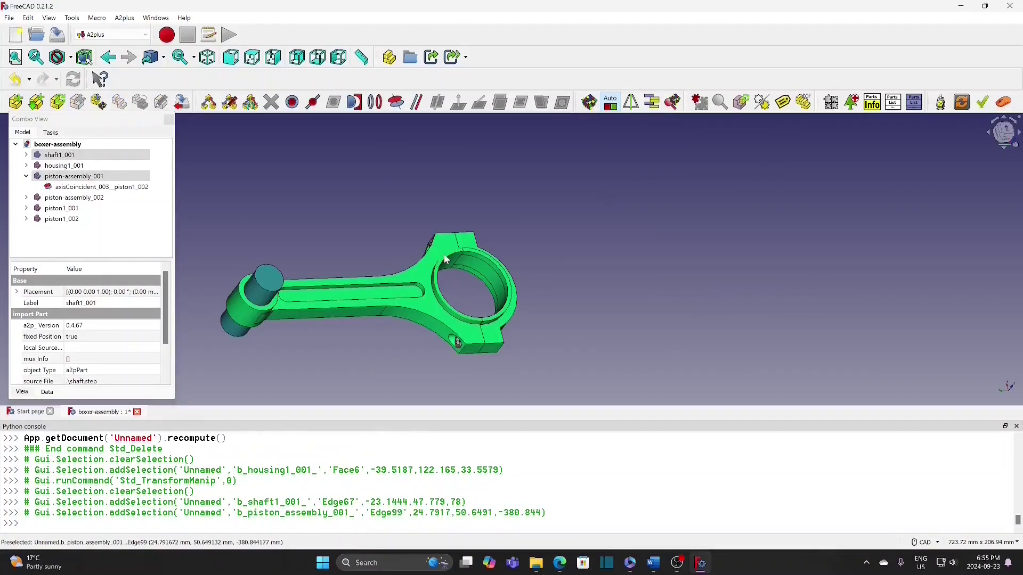
click(375, 102)
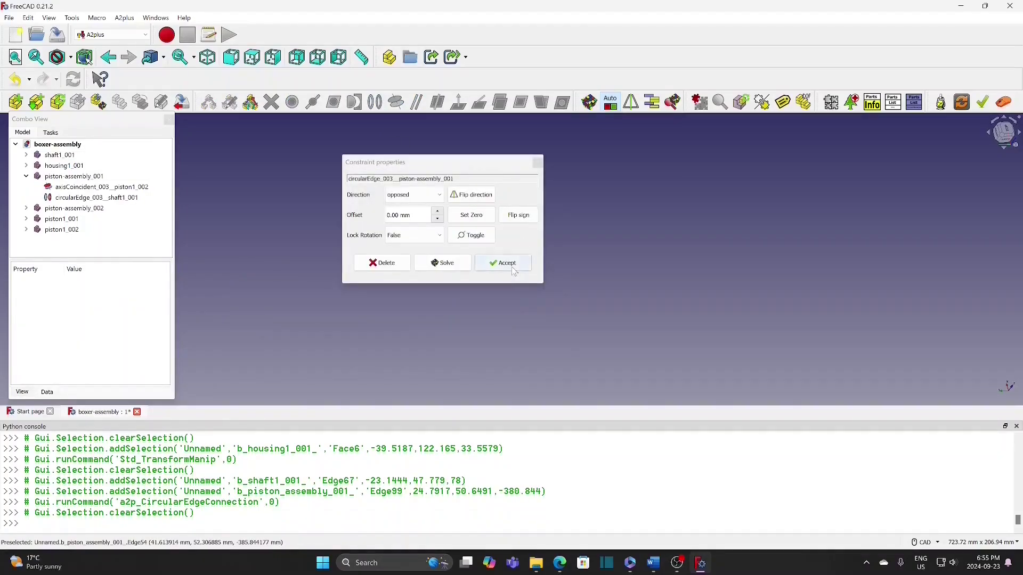
click(501, 267)
scroll(609, 211, down, 6)
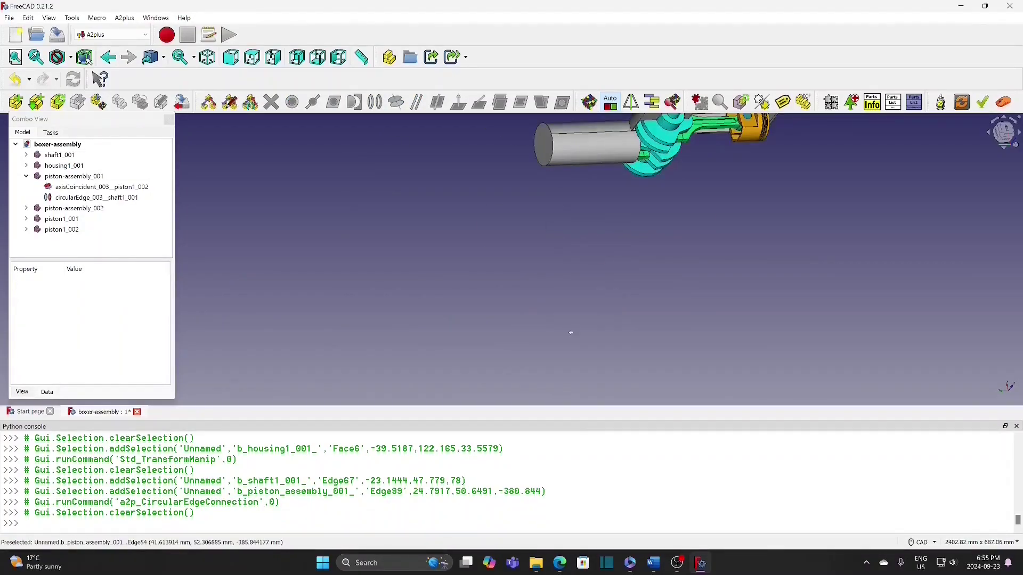
- Set the housing's transparency to 70 and save the document
scroll(601, 322, up, 2)
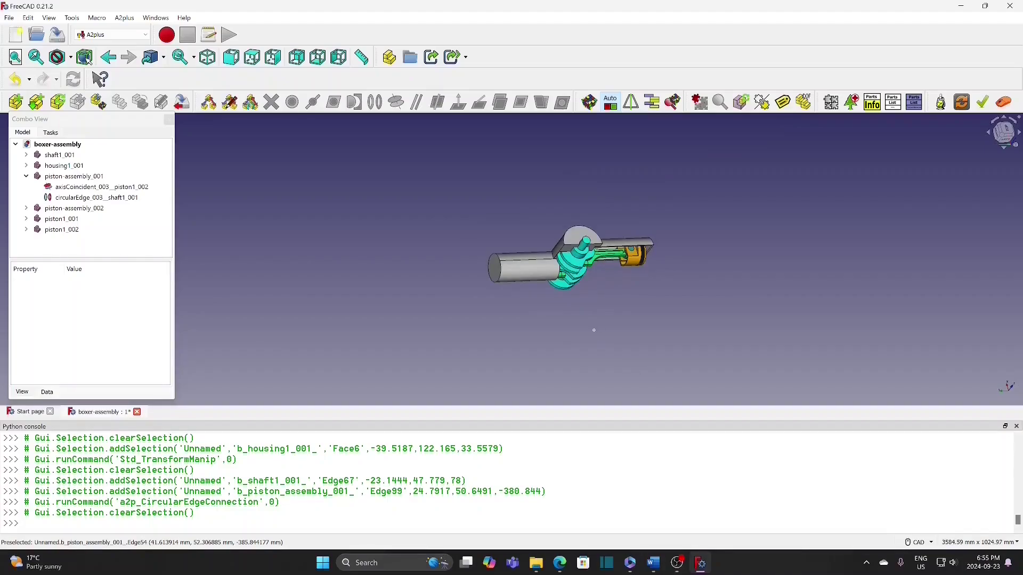
middle_drag(598, 303, 613, 243)
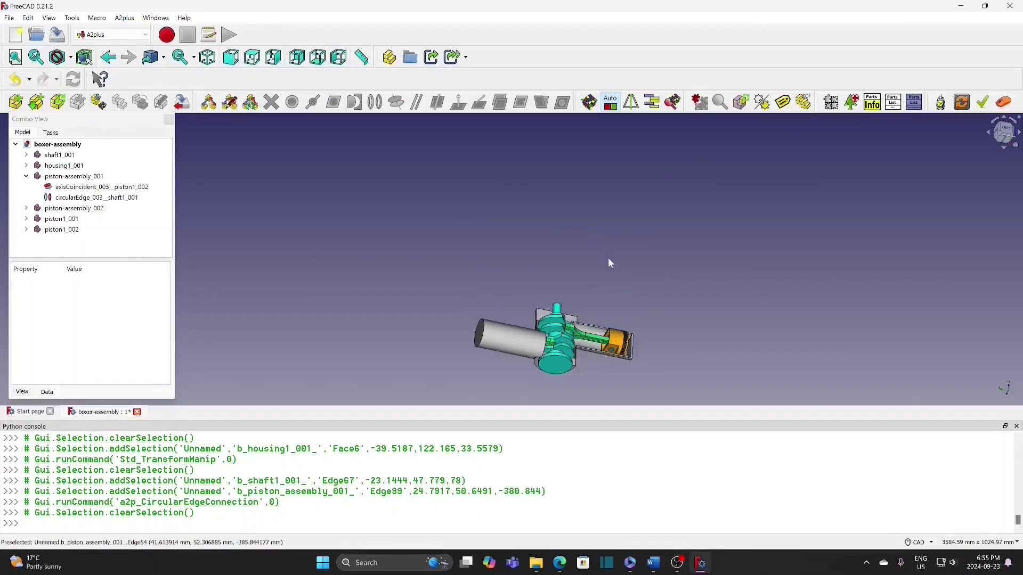
scroll(597, 290, up, 4)
middle_drag(597, 302, 603, 201)
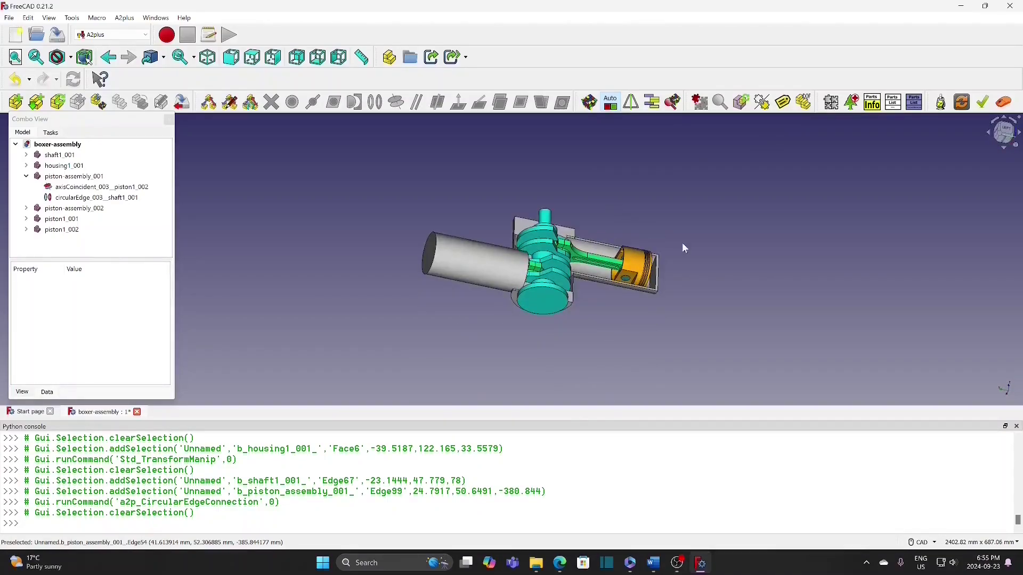
scroll(631, 315, up, 1)
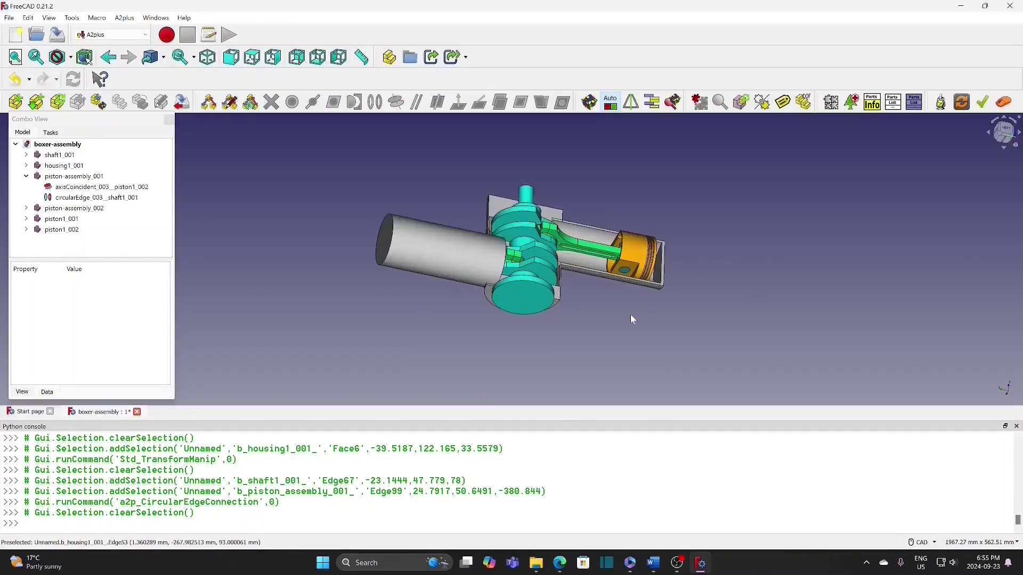
click(83, 168)
right_click(83, 168)
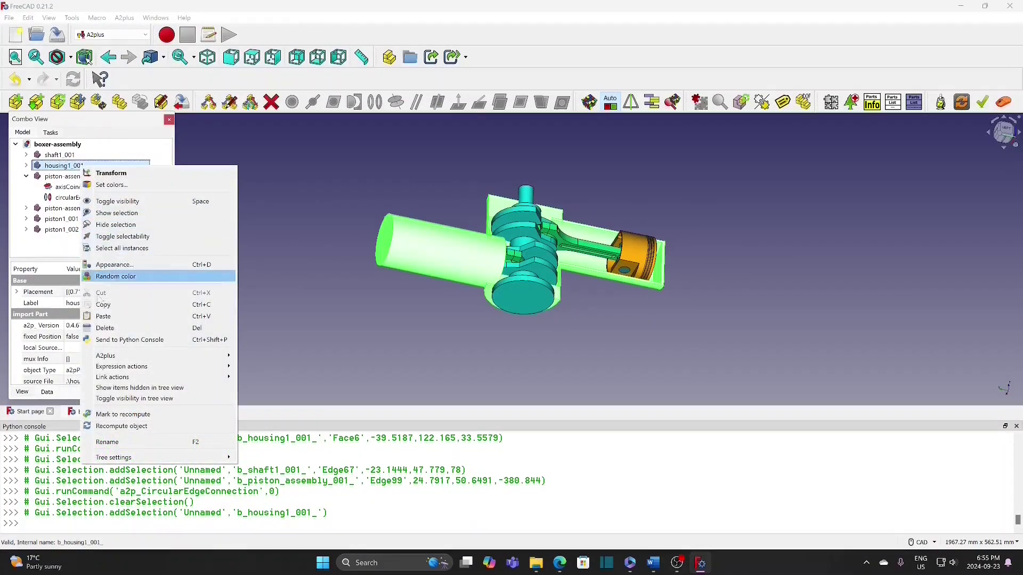
click(54, 168)
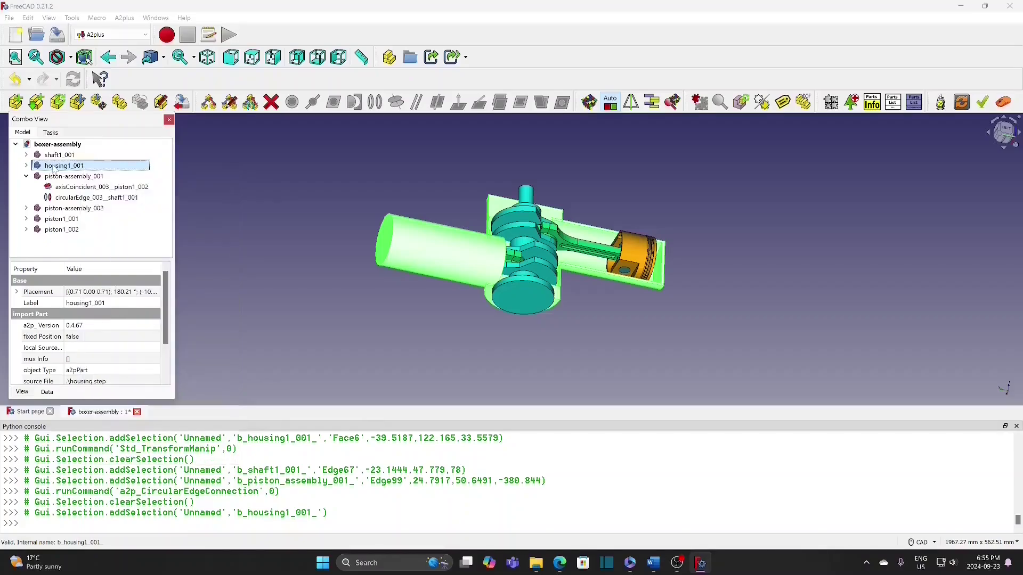
click(23, 392)
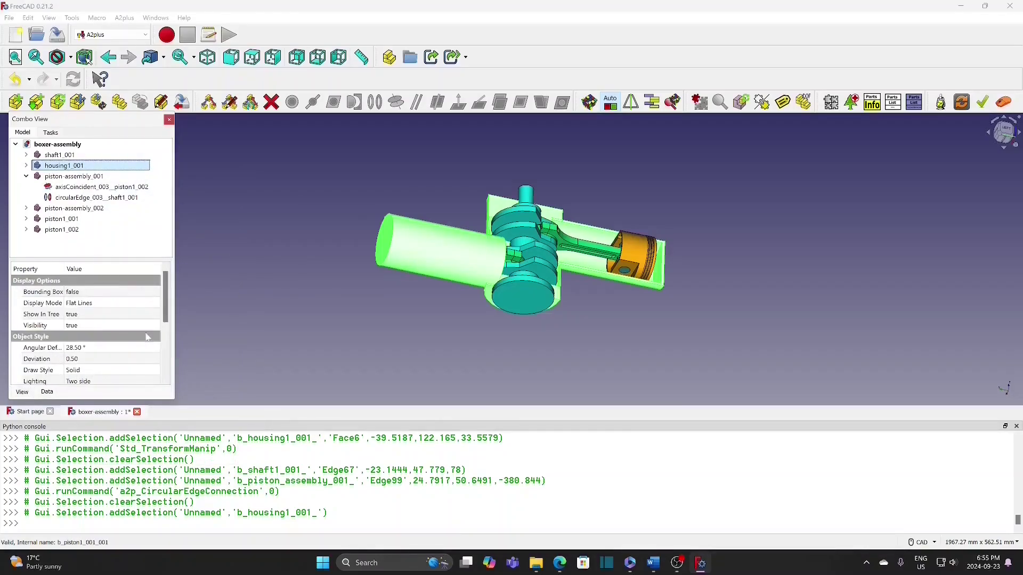
scroll(105, 347, down, 5)
click(105, 335)
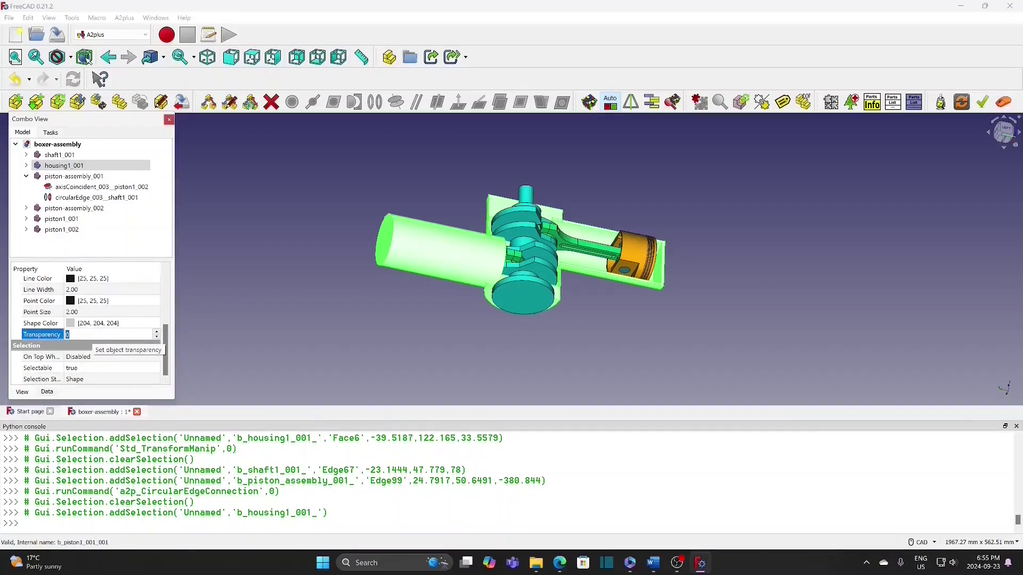
text(70)
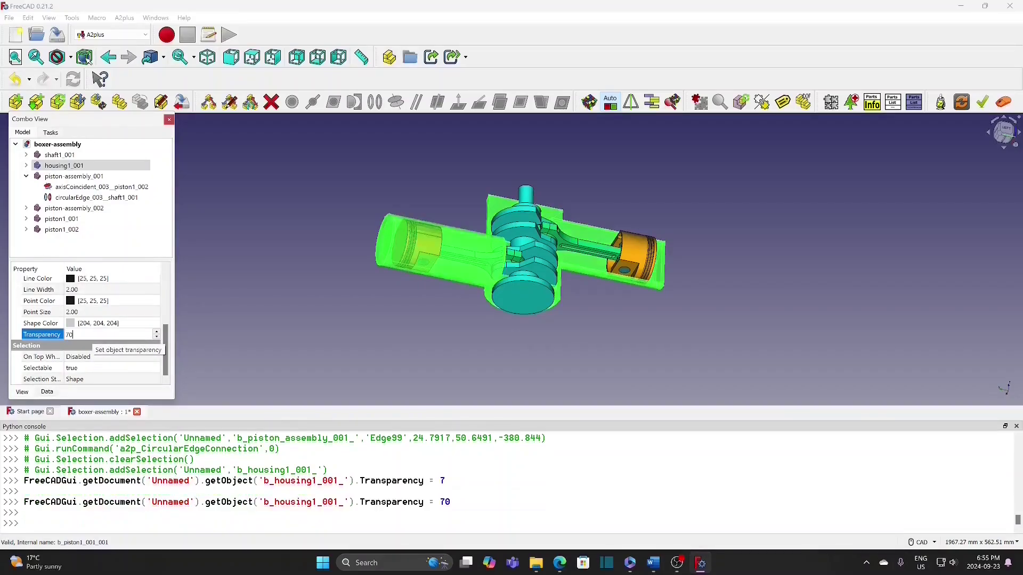
click(374, 313)
key(ctrl+s)
- Set the shaft's fixed Position property to false
middle_drag(623, 325, 577, 371)
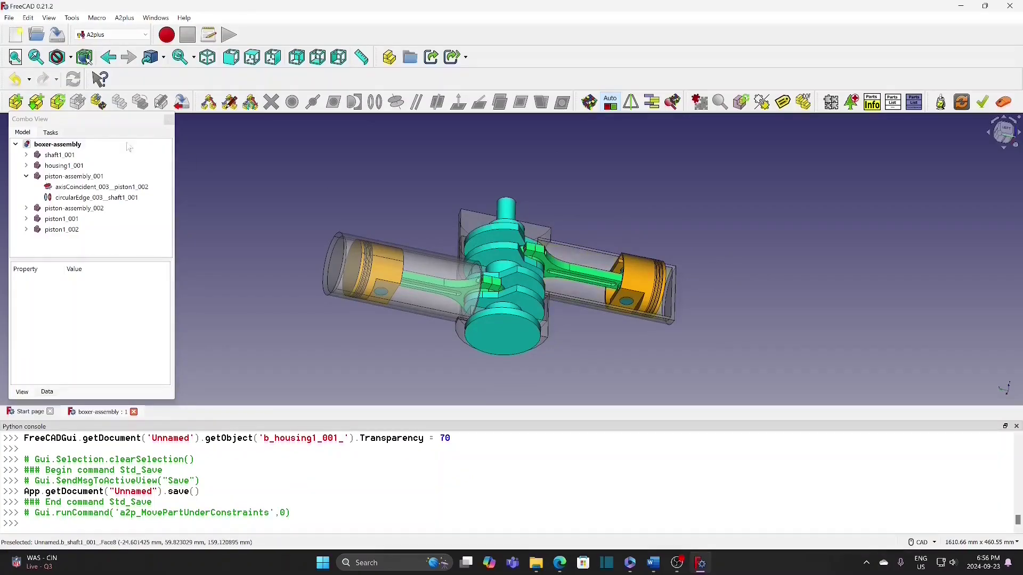
click(78, 159)
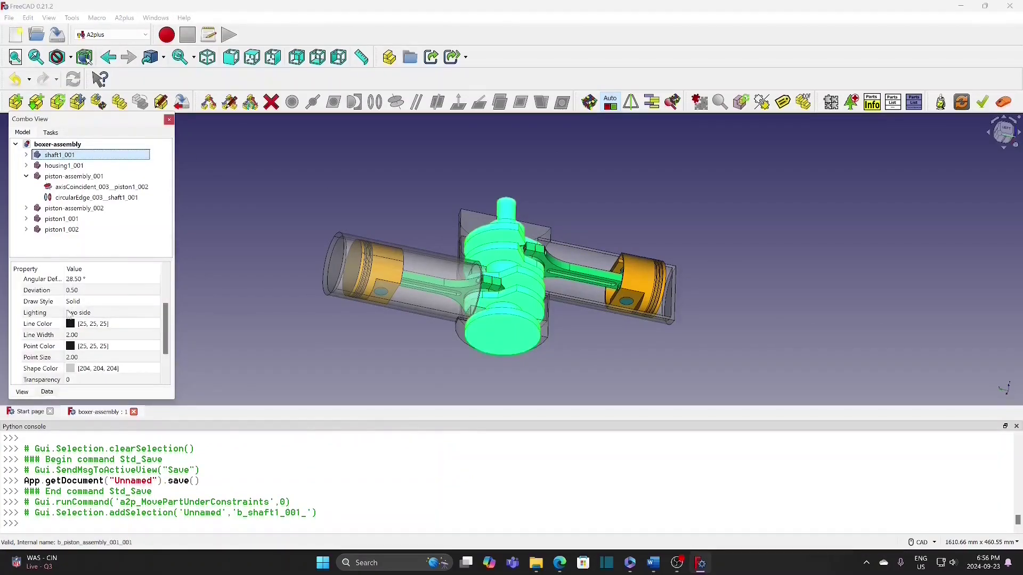
click(48, 393)
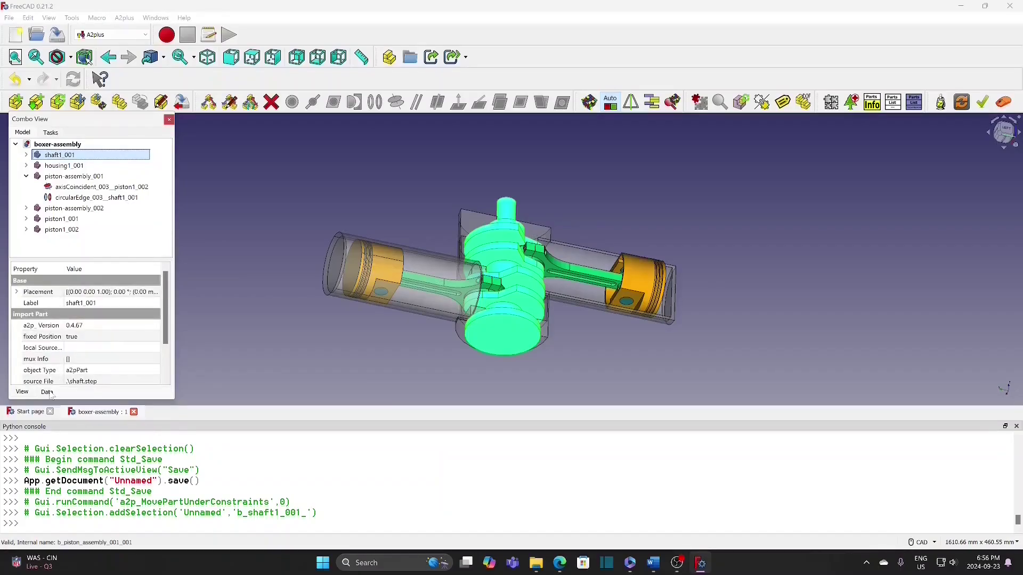
click(82, 340)
click(83, 340)
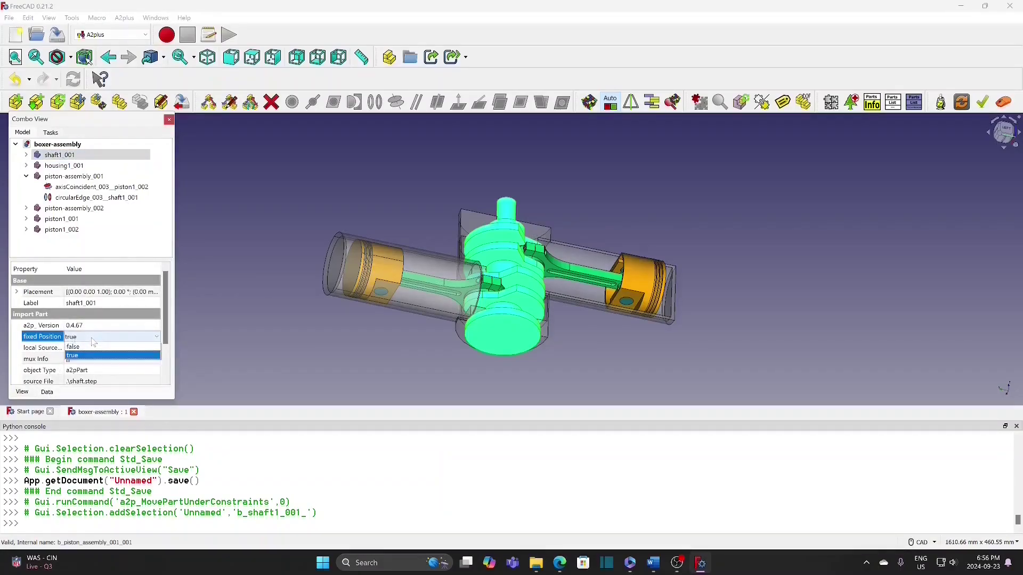
click(84, 348)
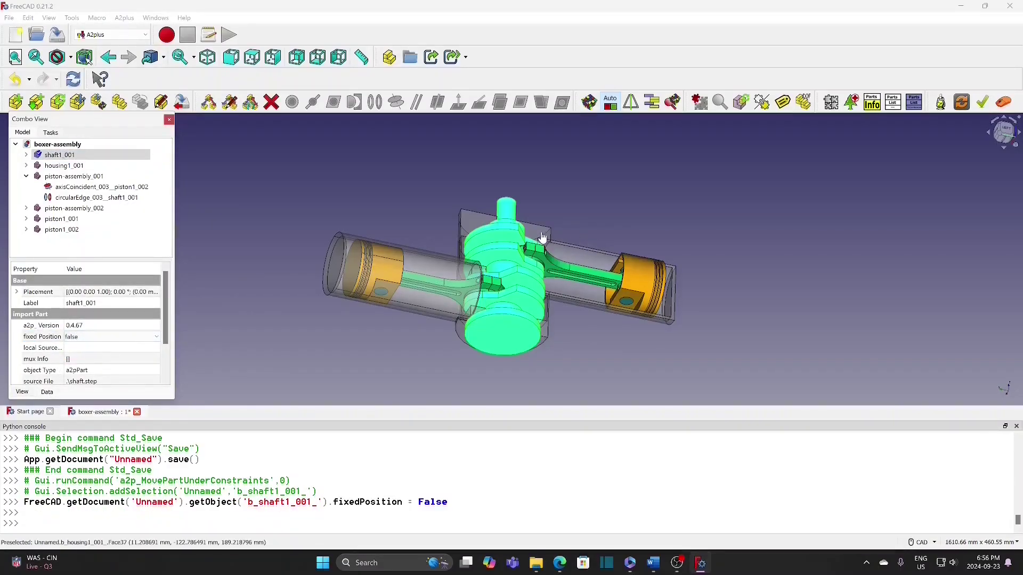
- Set the housing's fixed Position property to true
click(67, 166)
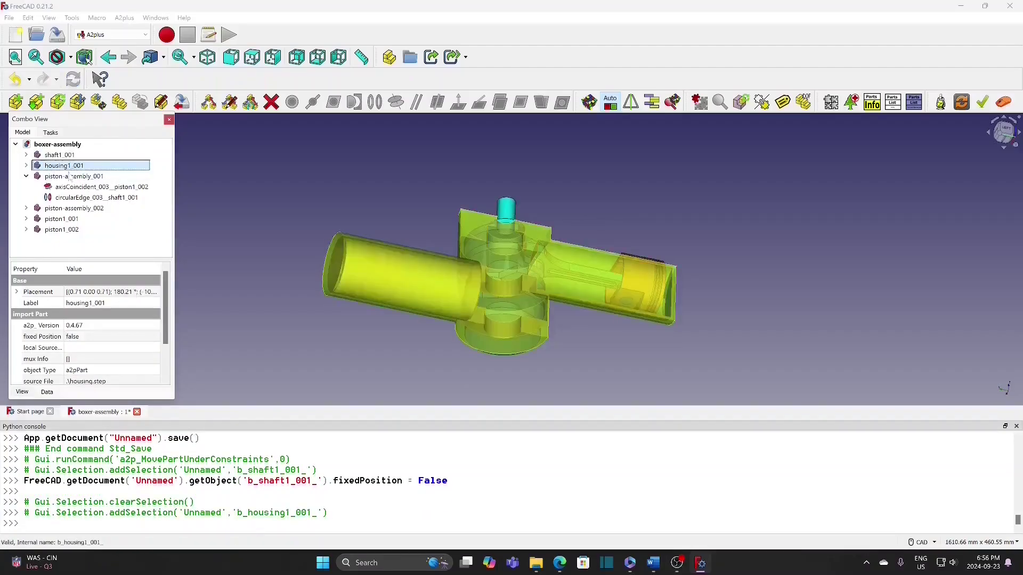
click(85, 337)
click(84, 339)
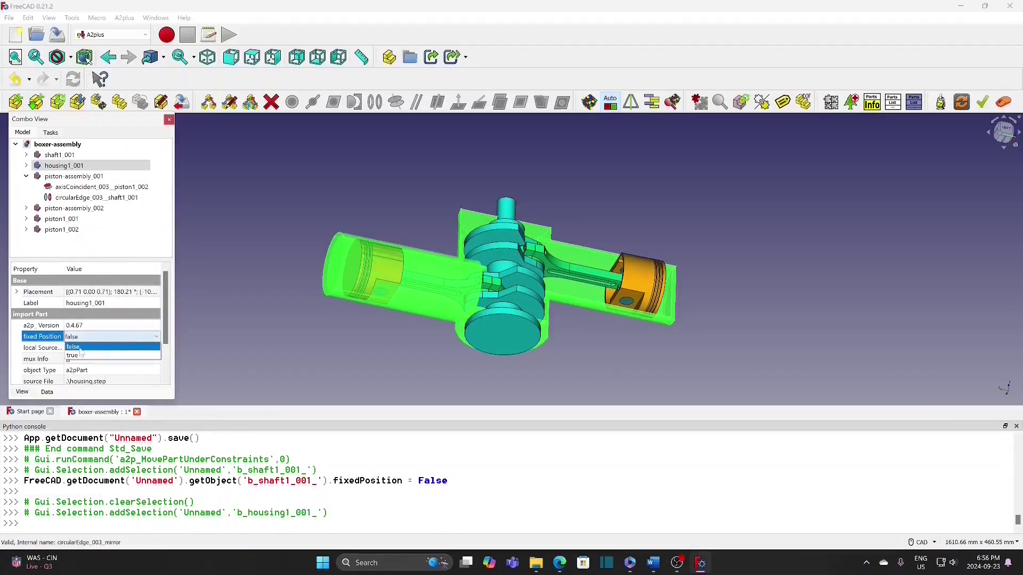
click(84, 360)
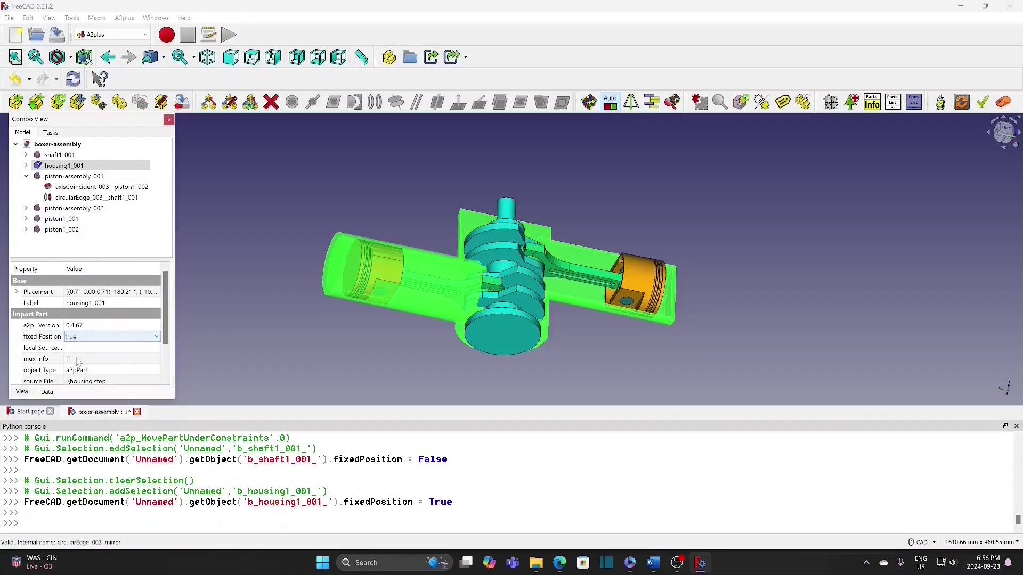
- Save the assembly and turn the shaft using Move Part Under Constraints
click(249, 290)
key(ctrl+s)
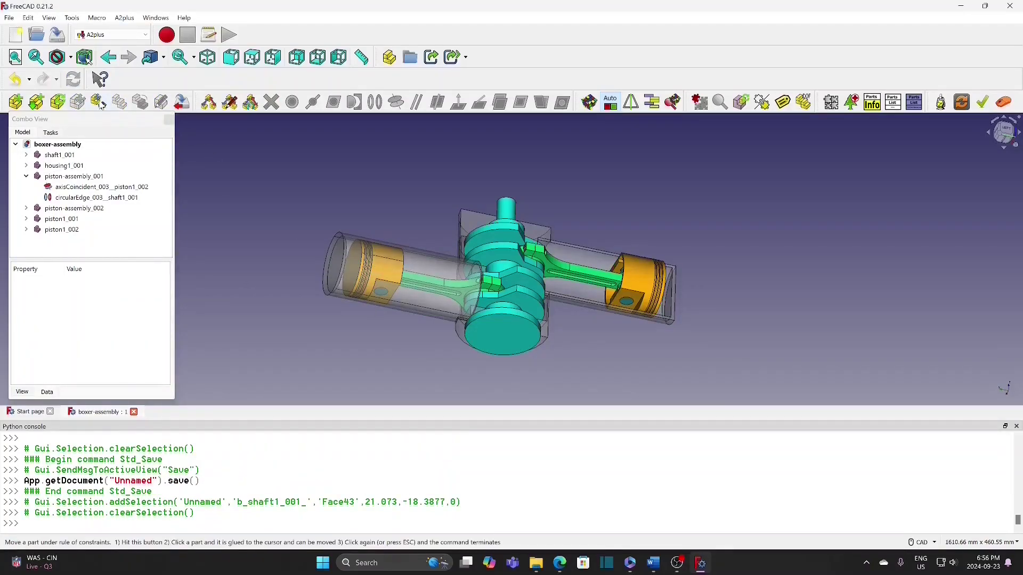
click(99, 102)
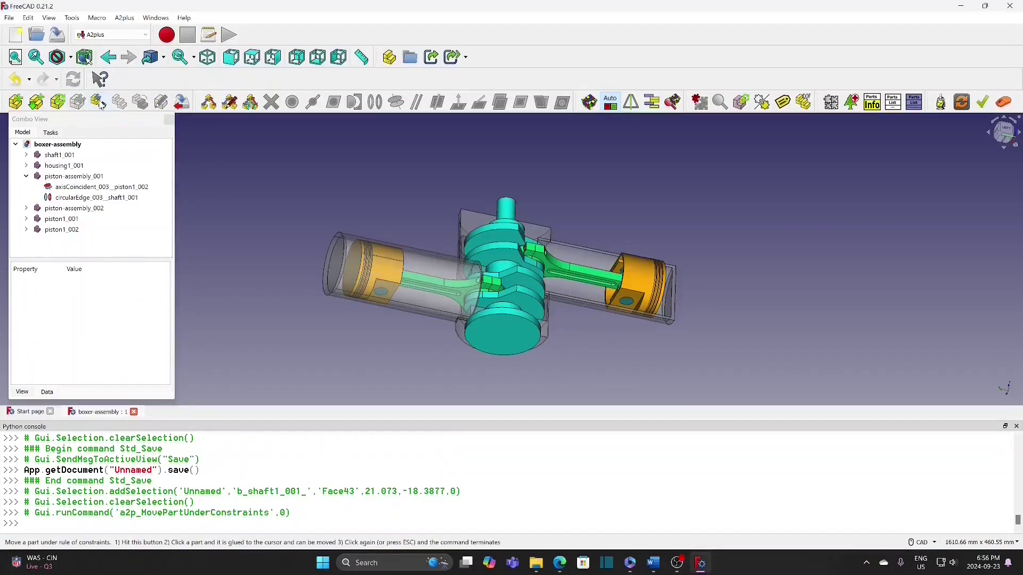
click(504, 340)
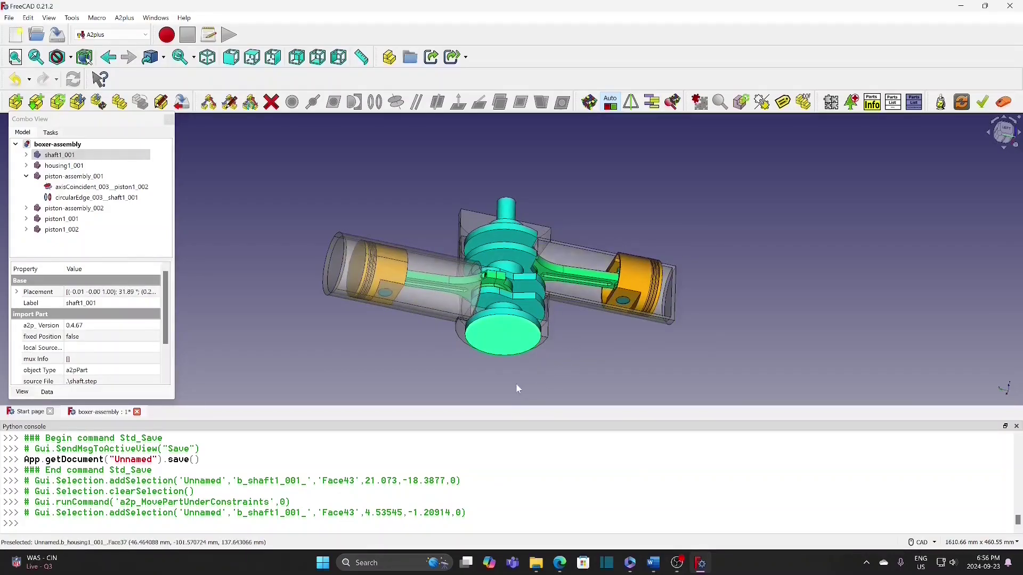
click(316, 281)
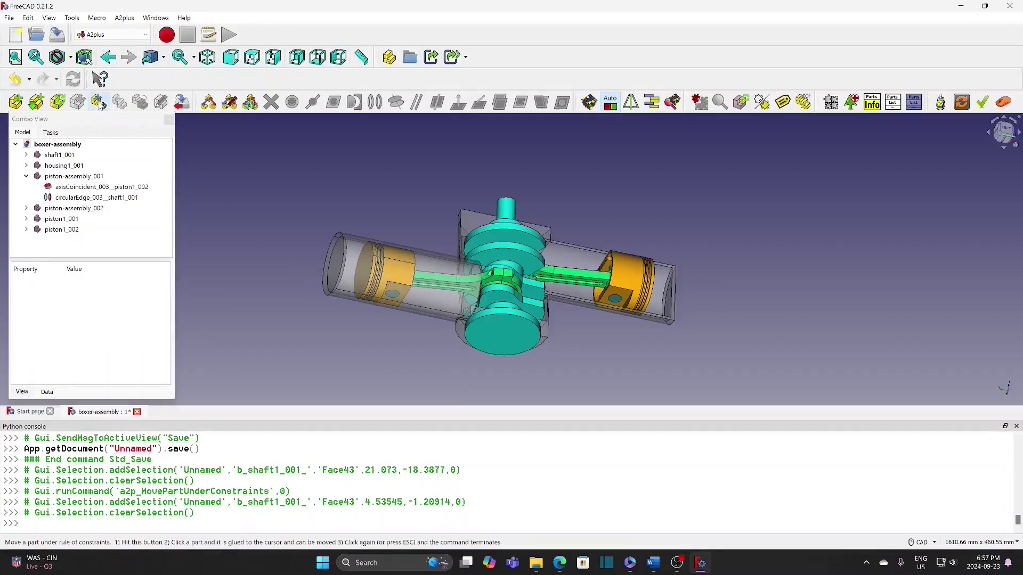
- Move the piston in the cylinder opposite the selected connecting rod side under constraints to drive the mechanism
click(99, 104)
click(641, 282)
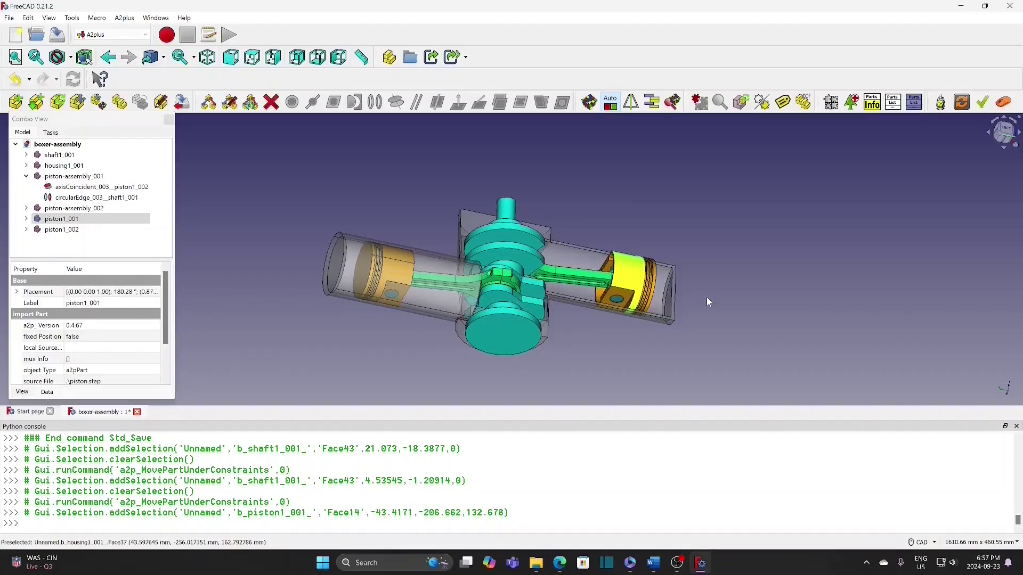
click(577, 287)
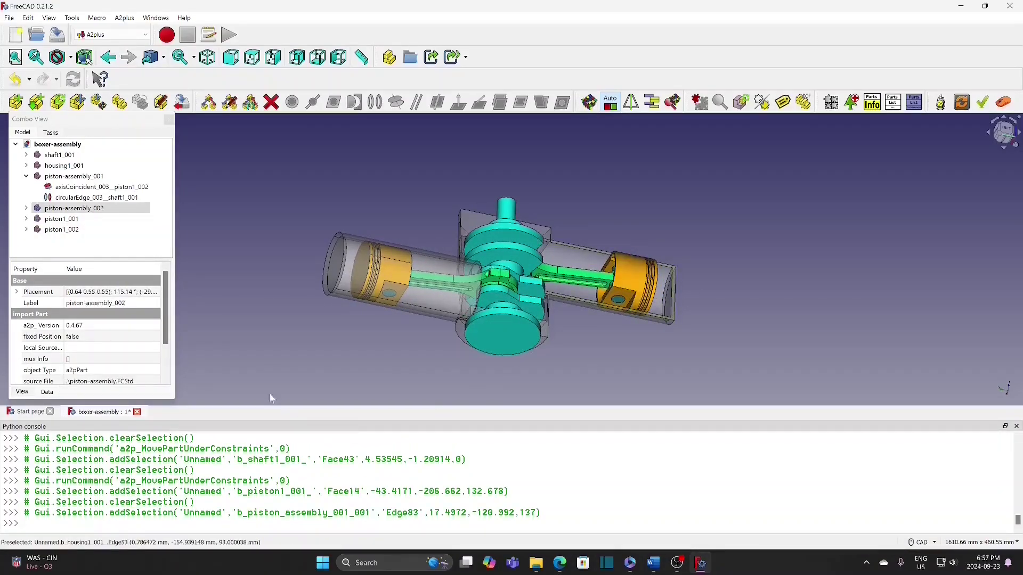
click(229, 330)
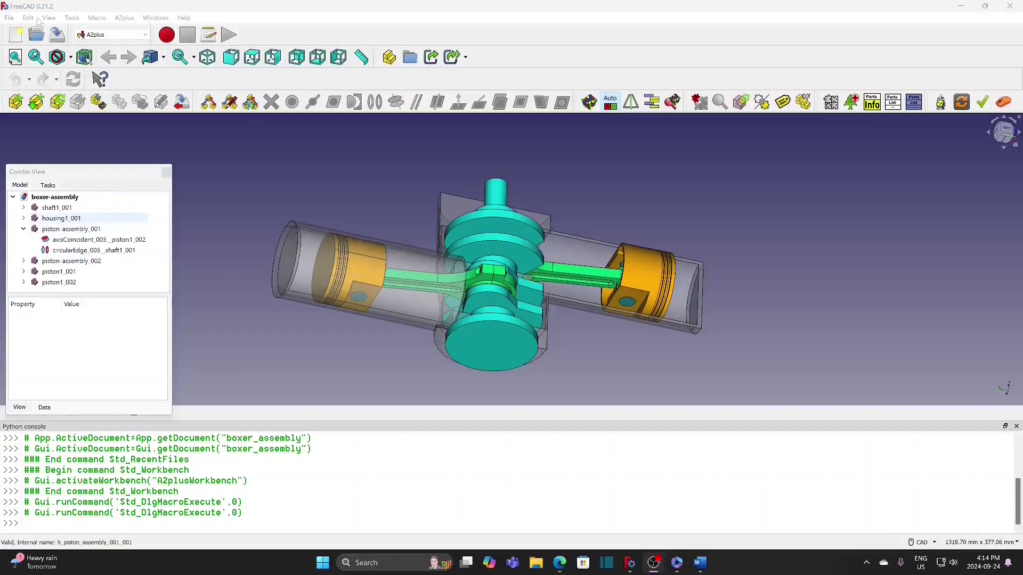
- Save the boxer assembly and close all open documents
click(9, 18)
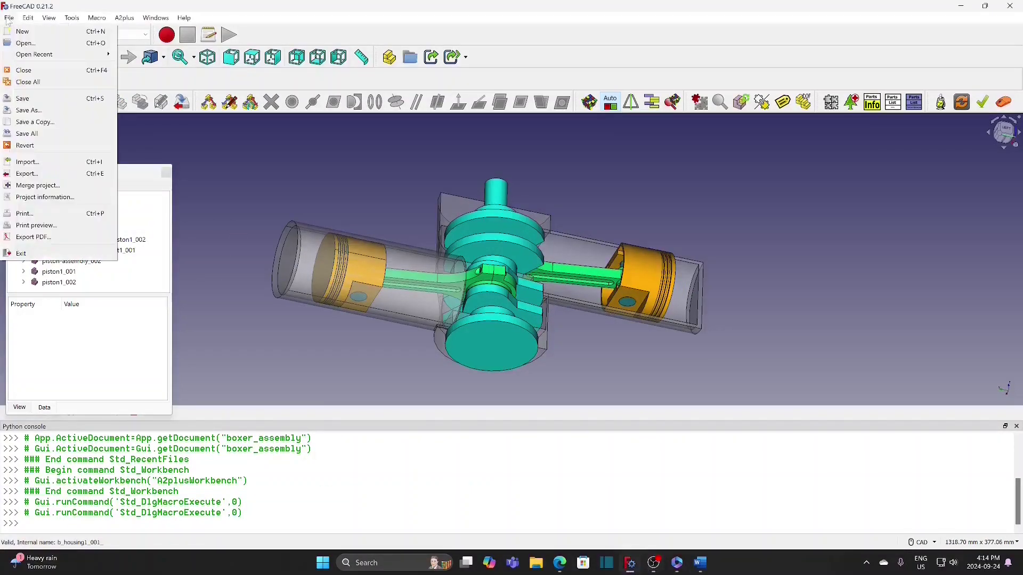
click(24, 99)
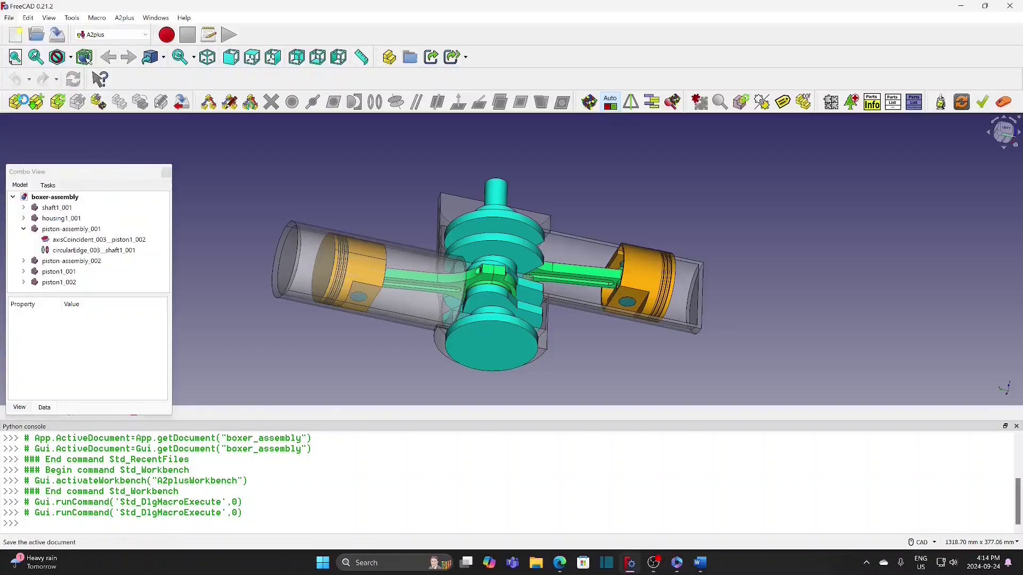
click(10, 18)
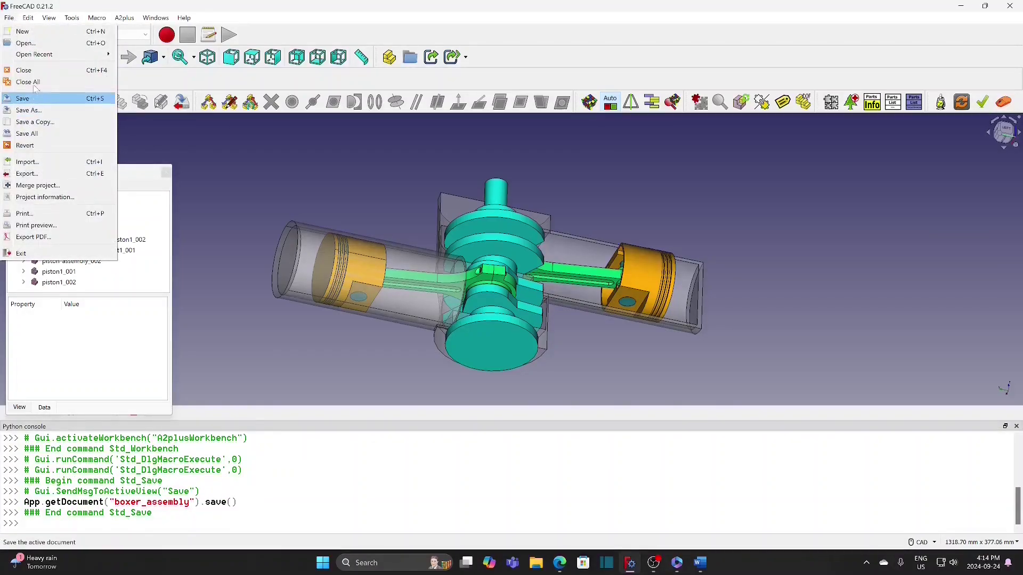
key(Escape)
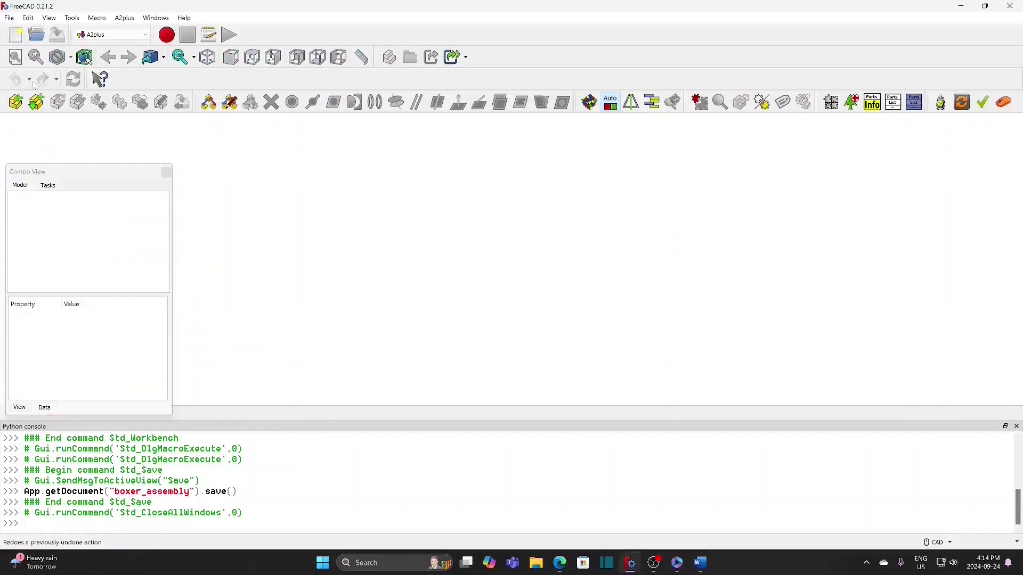
- Reopen boxer-assembly.FCStd from the recently used files
click(11, 18)
mouse_move(53, 55)
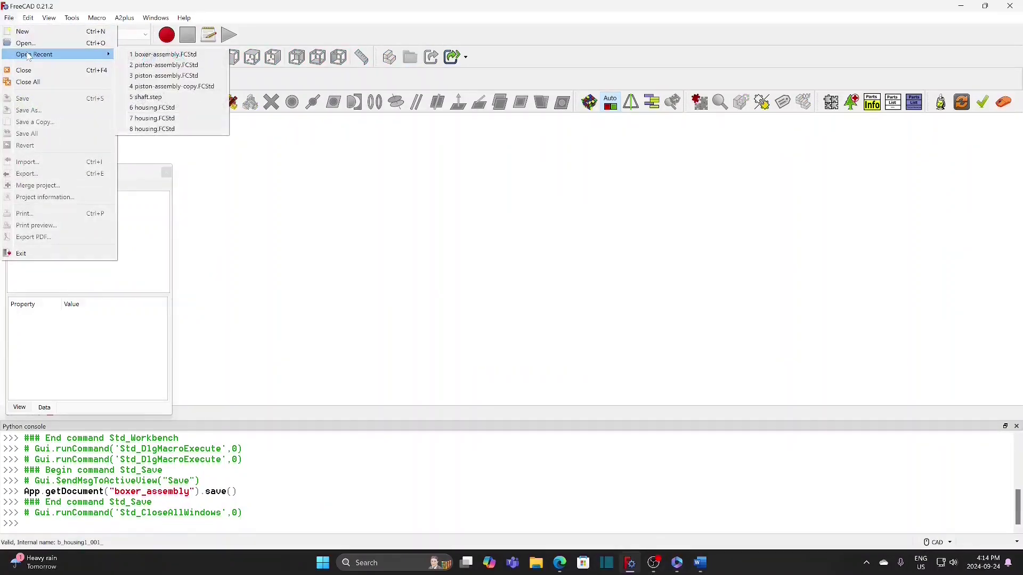
click(170, 55)
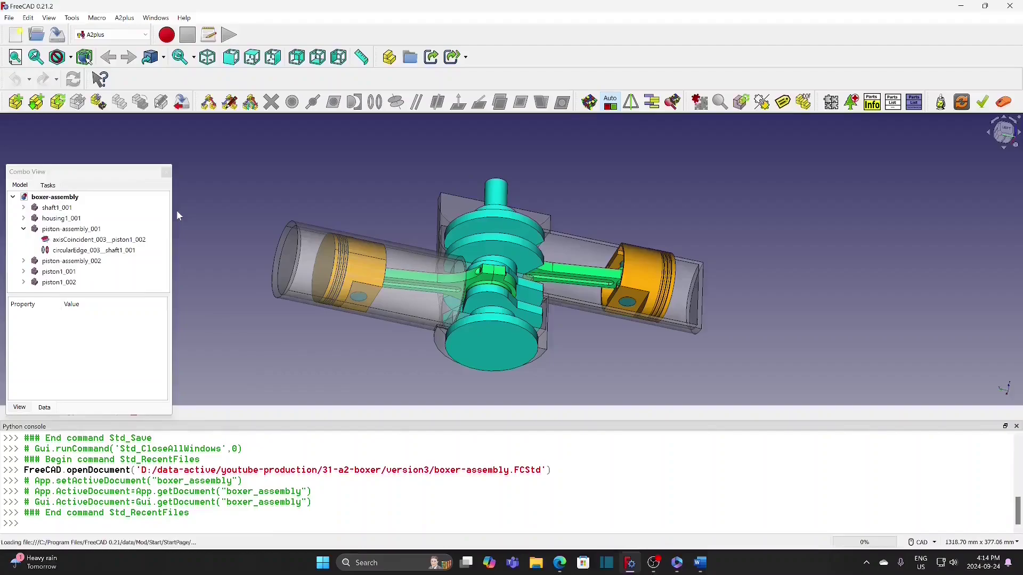
- Create a user macro named boxer-assembly and move the Combo View clear of the code area
click(98, 18)
click(113, 55)
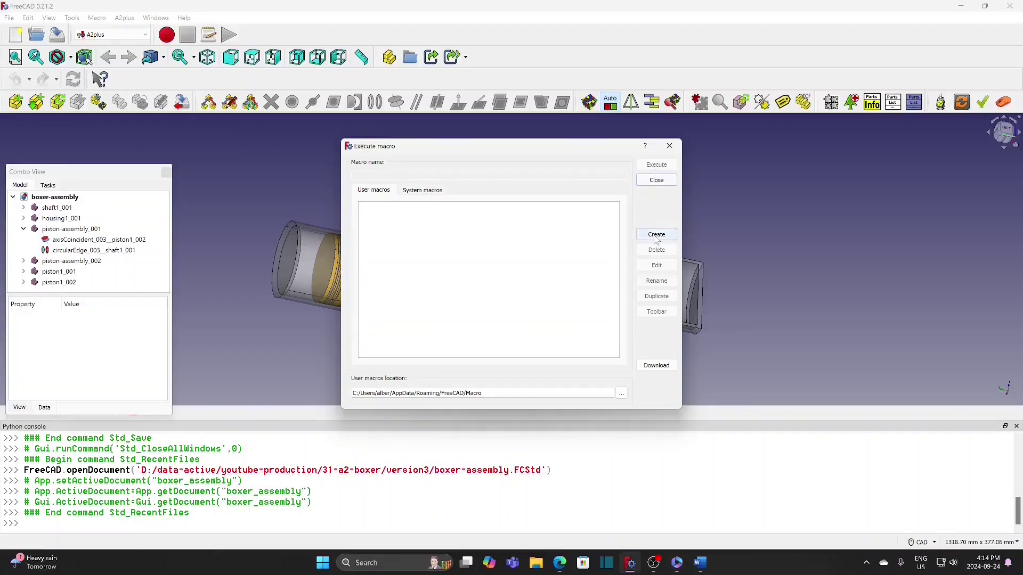
click(654, 235)
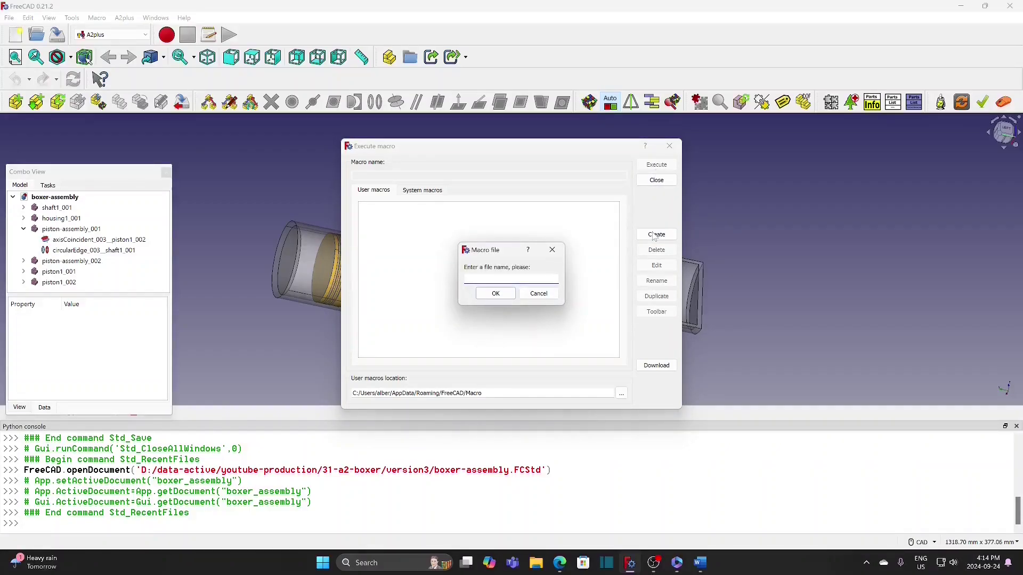
text(boxer-assembly)
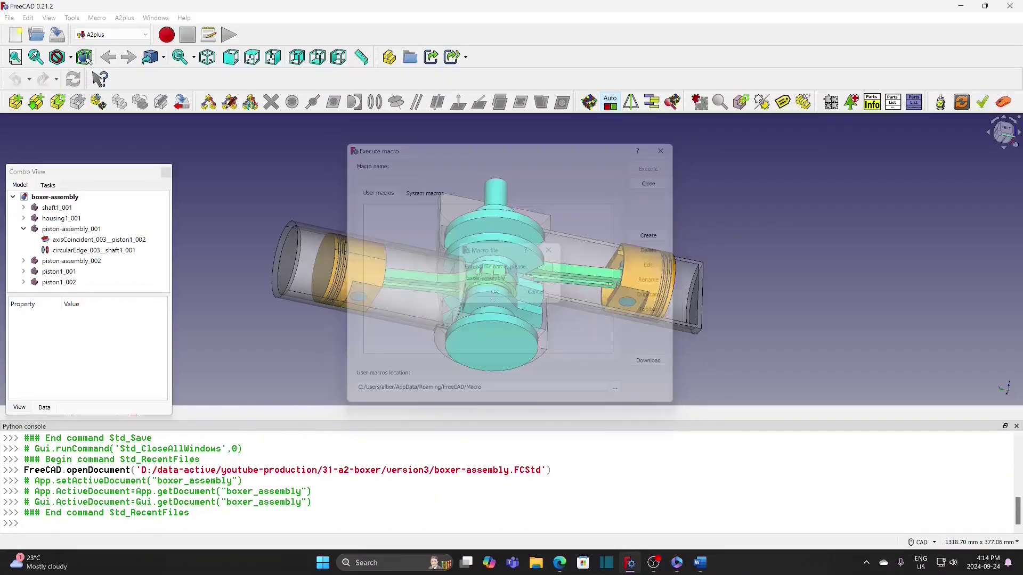
click(493, 294)
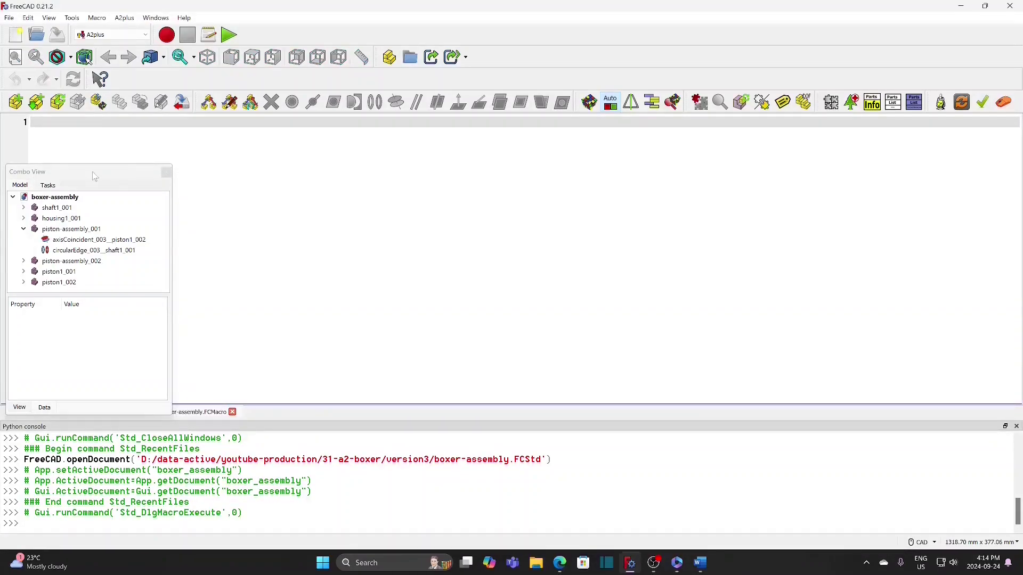
drag(95, 176, 863, 163)
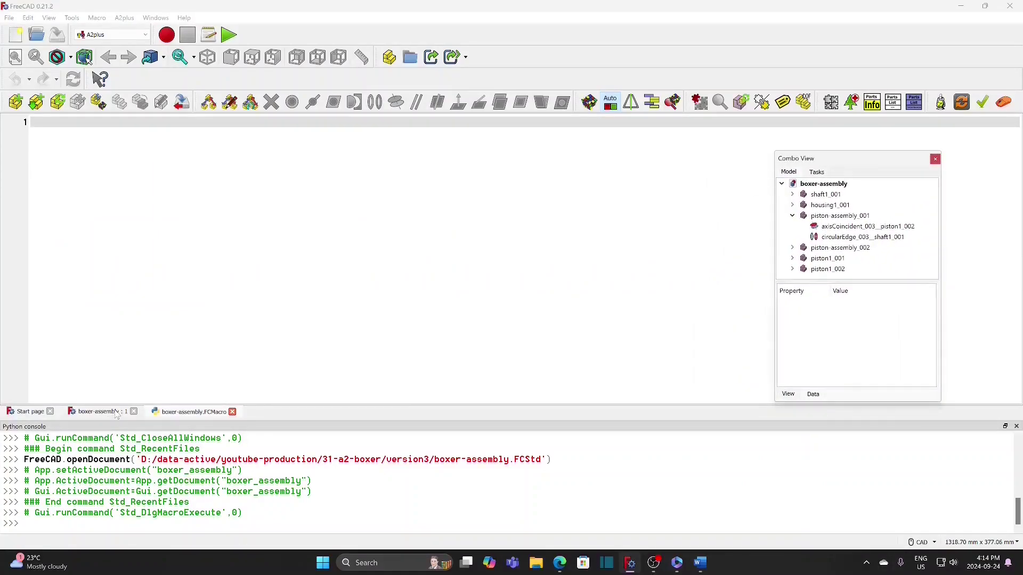
- Send the shaft object of the boxer assembly to the Python console
click(94, 415)
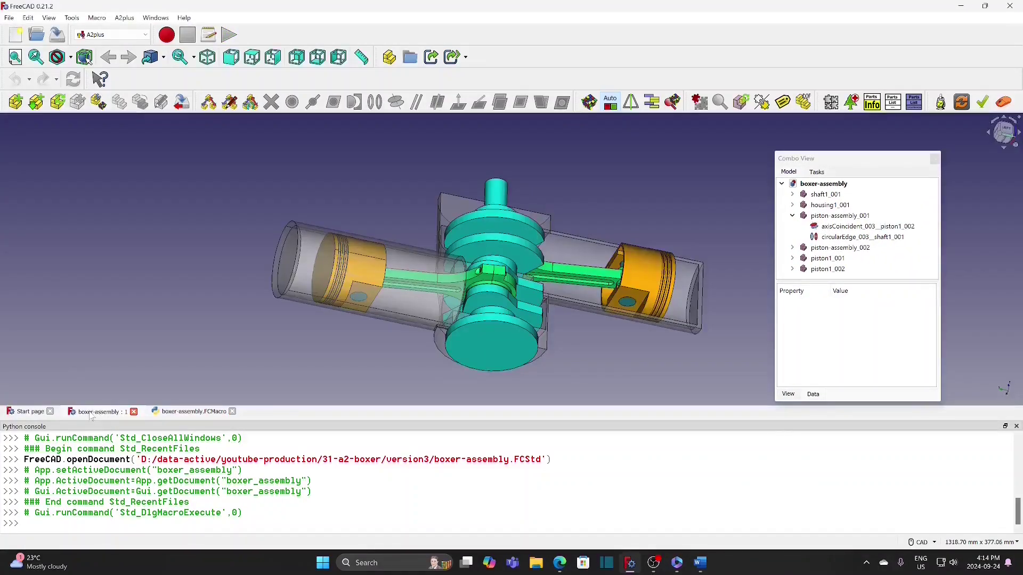
click(842, 197)
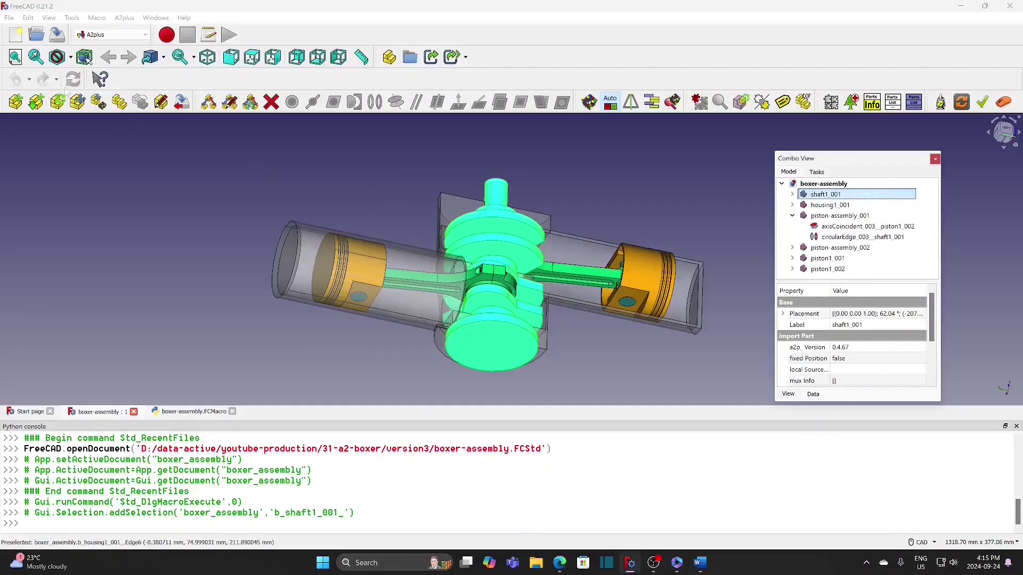
click(27, 17)
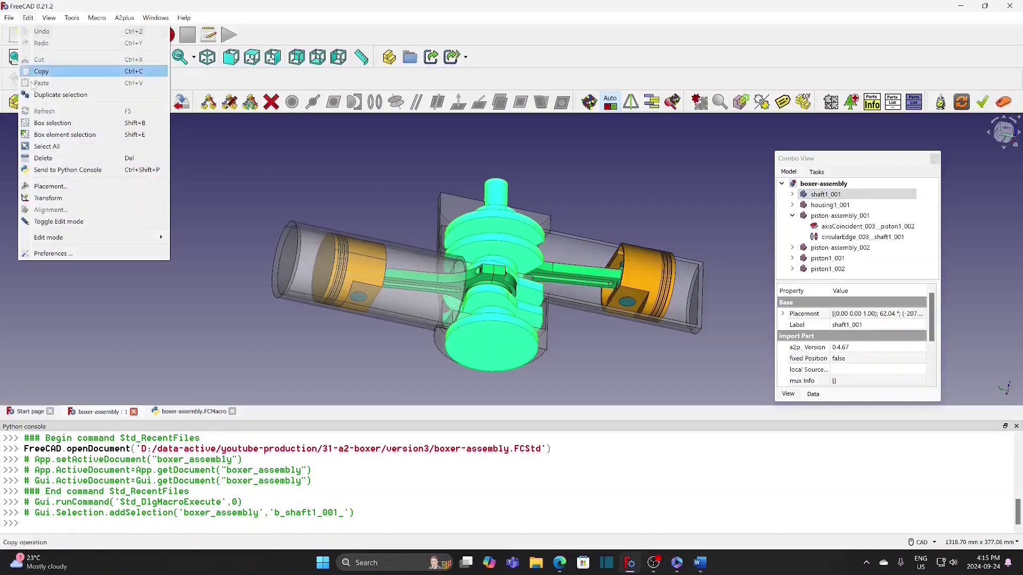
click(55, 169)
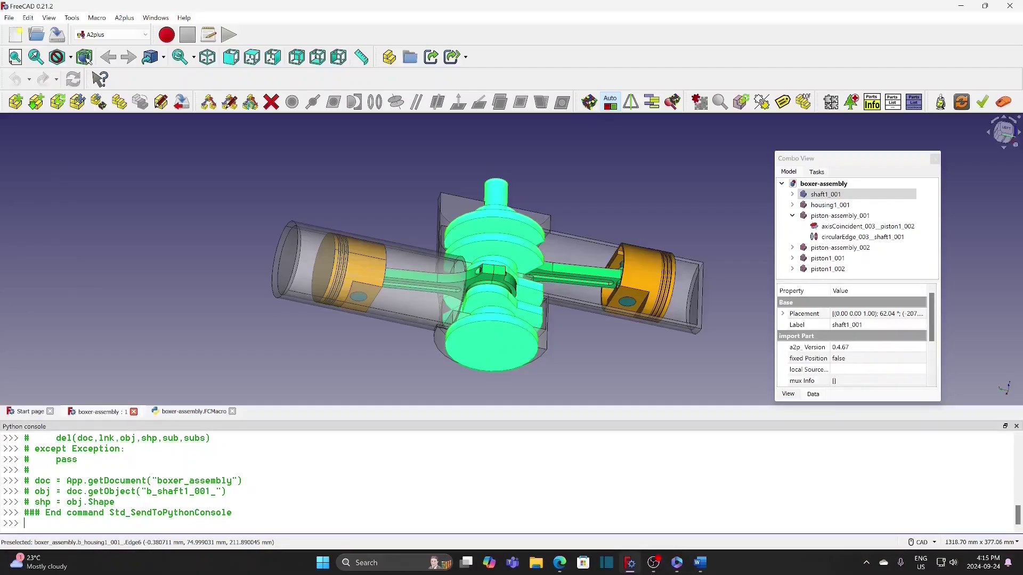
- Copy the getDocument and getObject lines for the shaft from the Python console into the boxer-assembly macro
drag(173, 480, 35, 481)
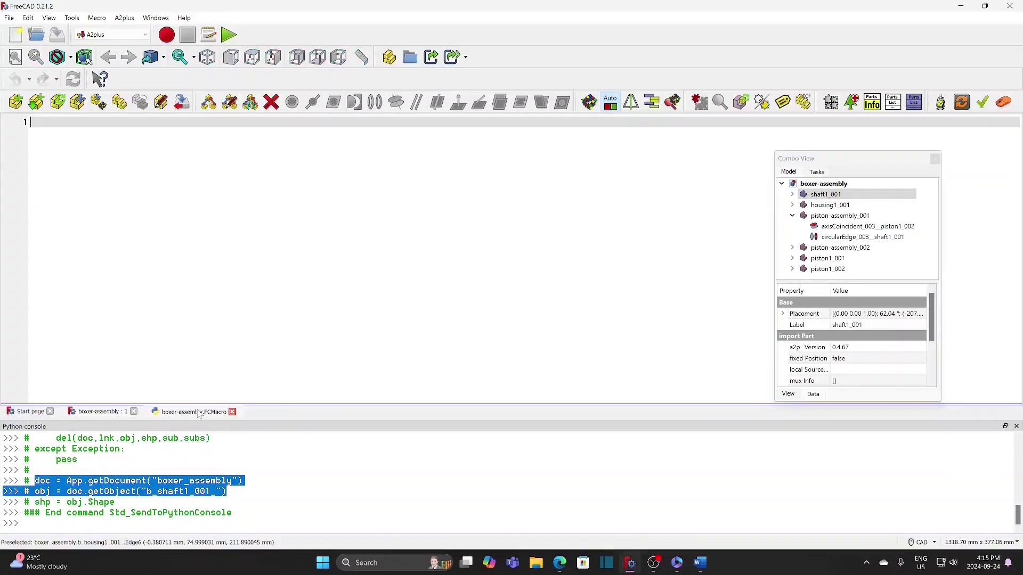
click(199, 413)
text(doc = App.getDocument("boxer_assembly") >>> # obj = doc.getObject("b_shaft1_001_"))
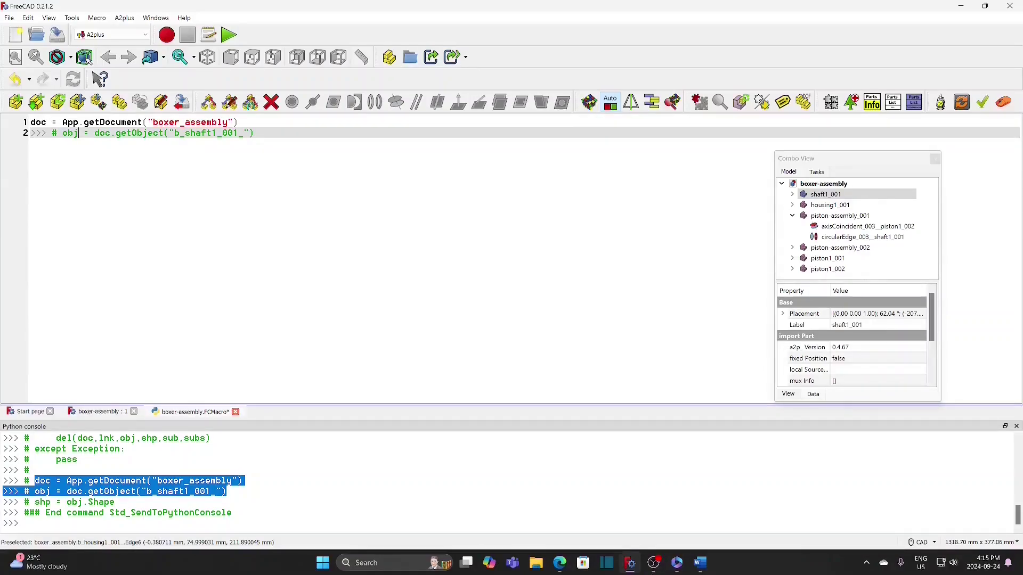
- Remove the prompt and comment characters from the macro's second line and rename the variable obj to shaft
key(Delete)
key(Delete)
key(Delete)
key(Delete)
key(Delete)
key(Delete)
key(Delete)
key(Delete)
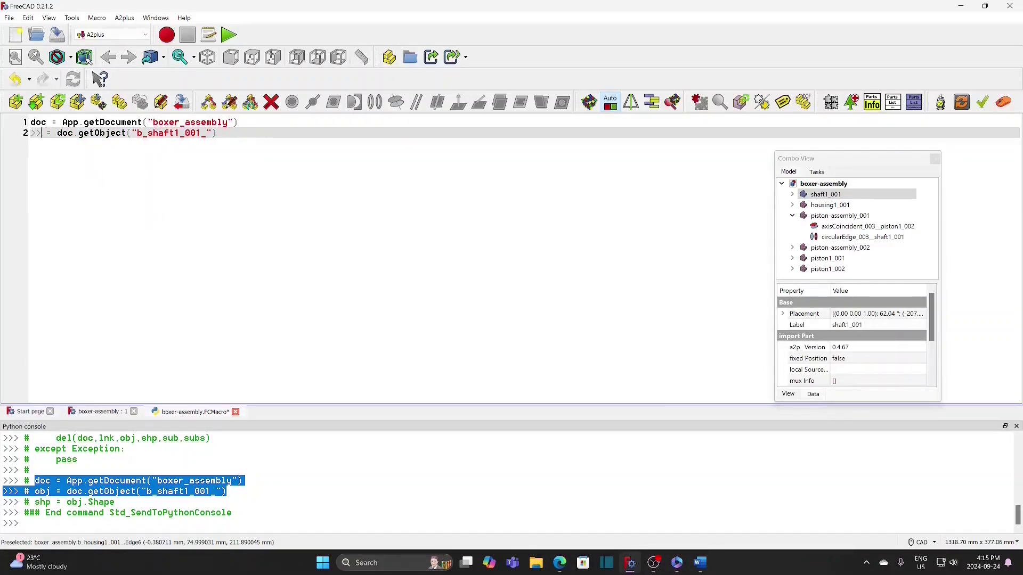
key(BackSpace)
text(shaft)
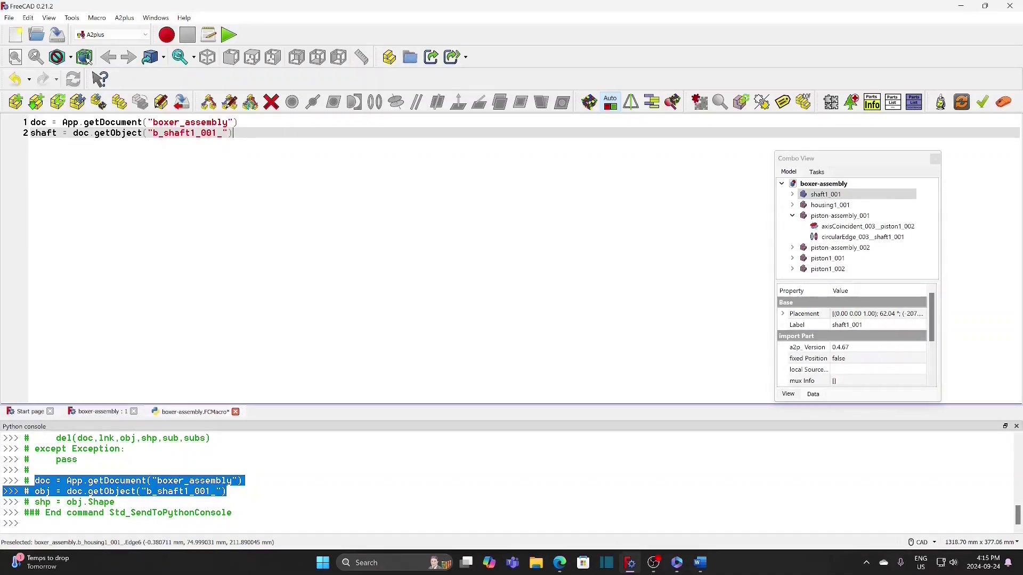
key(Return)
- Expand the shaft's placement axis and add the macro line shaft.Placement.Rotation.Axis =FreeCAD.Vector(0,0,1)
click(818, 195)
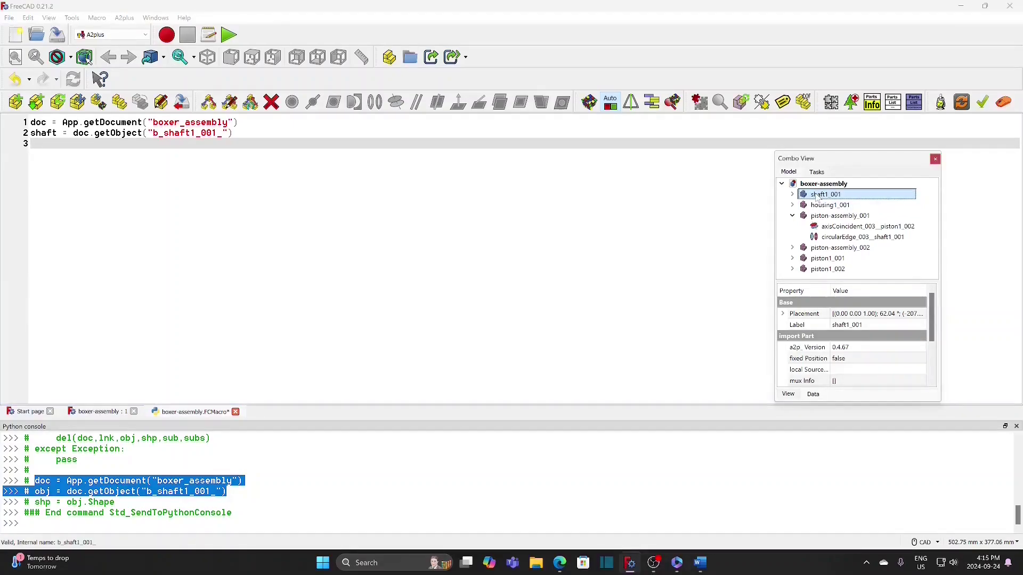
click(784, 314)
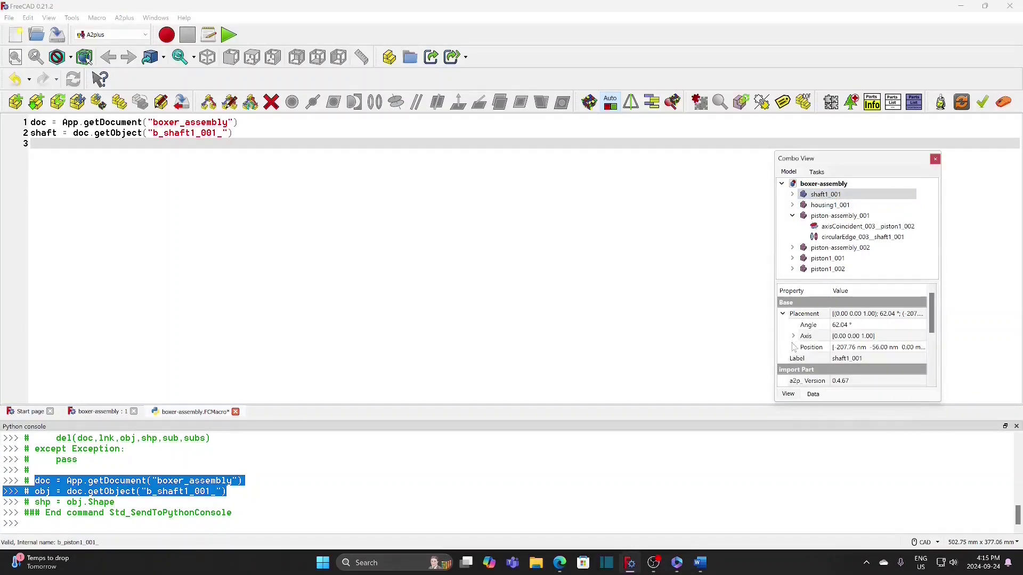
click(793, 336)
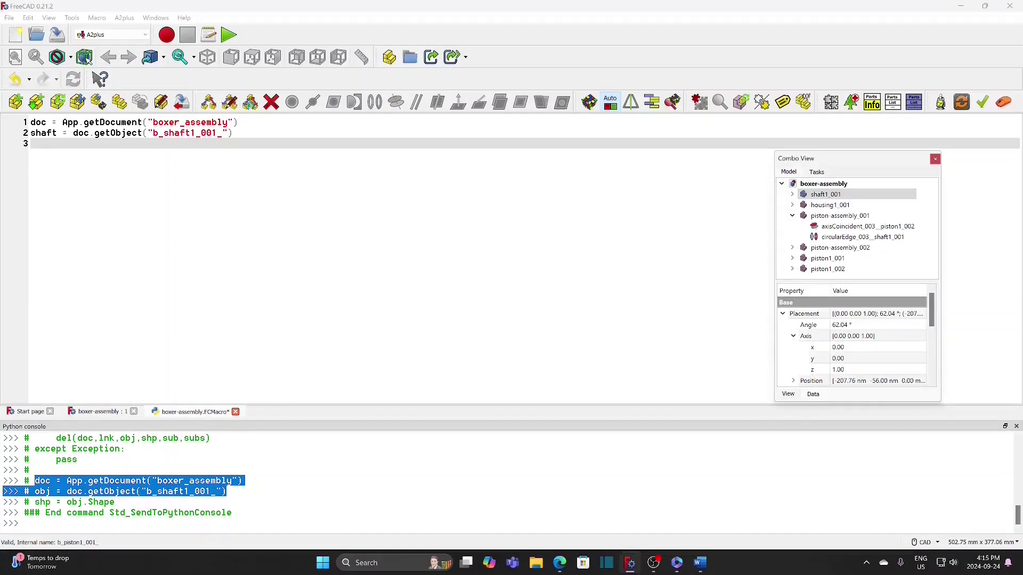
text(shaft.Placement.Rotation.Axis =FreeCAD.Vector(0,0,1))
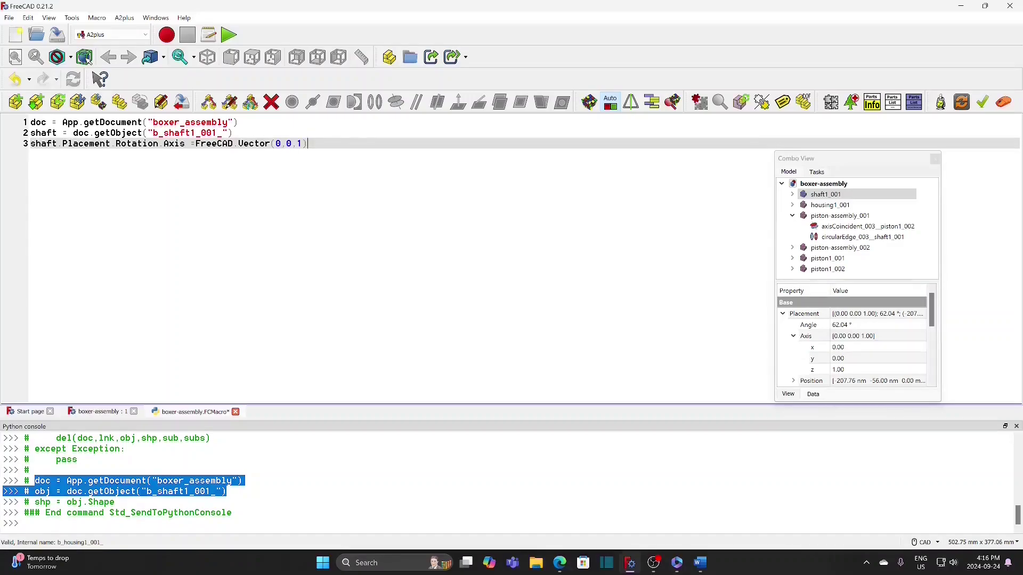
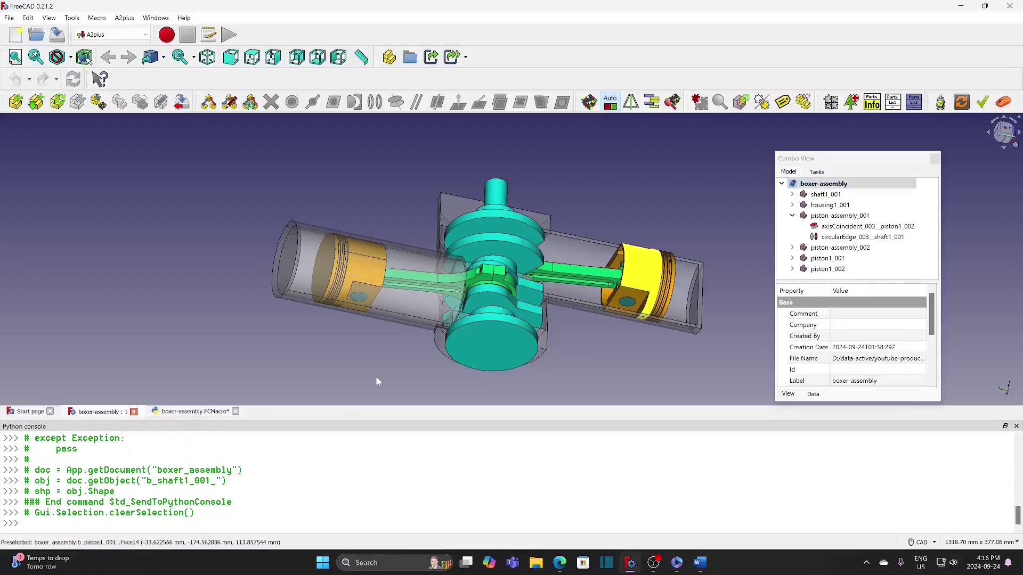
- Set the boxer-assembly document's Comment property to start and return to the 3D model
click(181, 413)
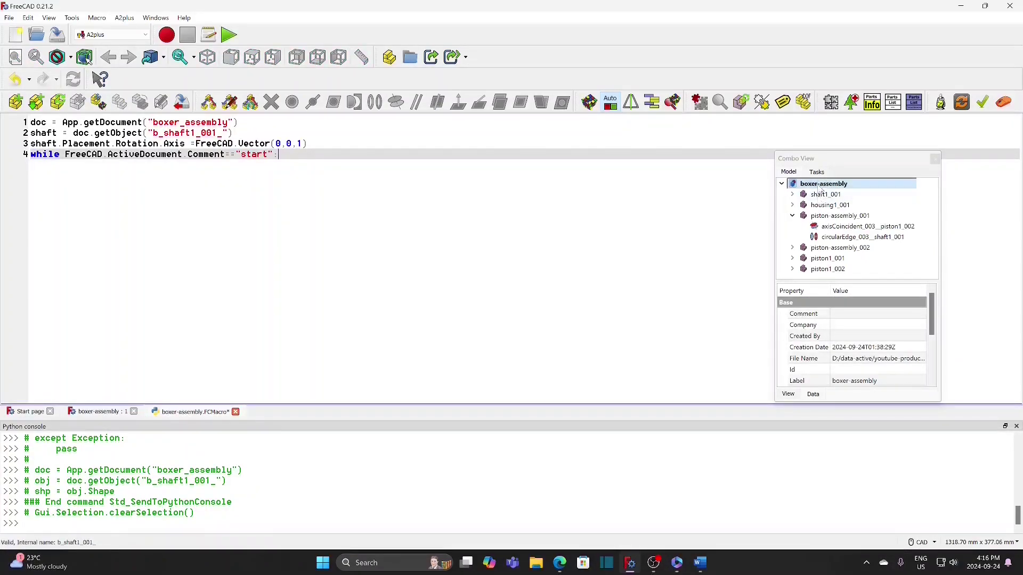
click(848, 317)
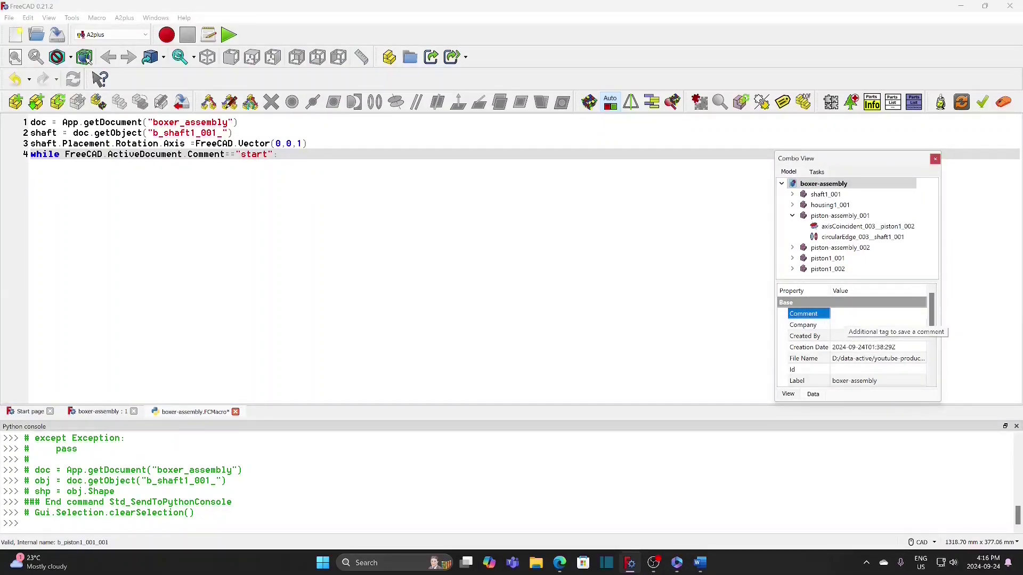
text(start)
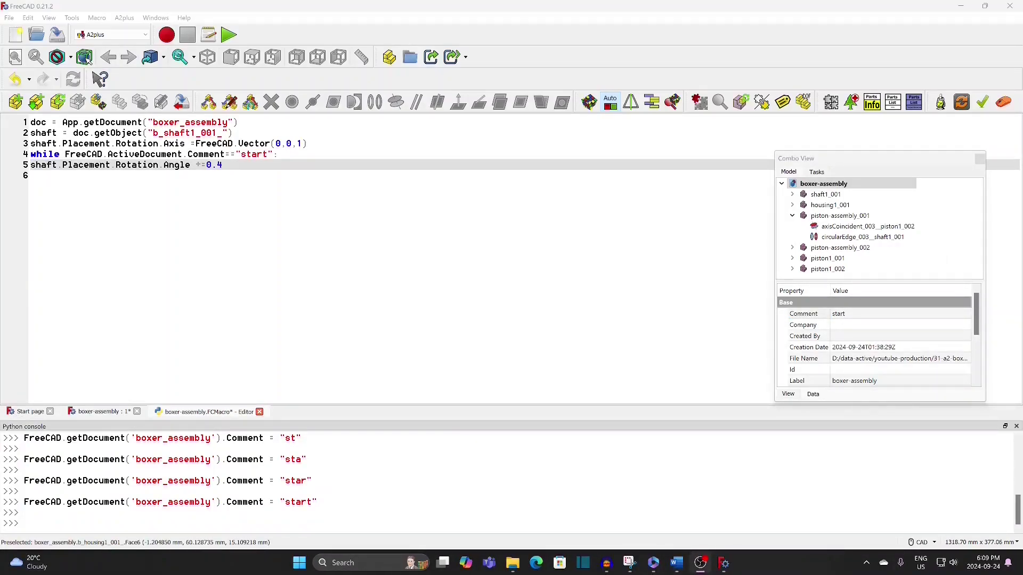
click(105, 415)
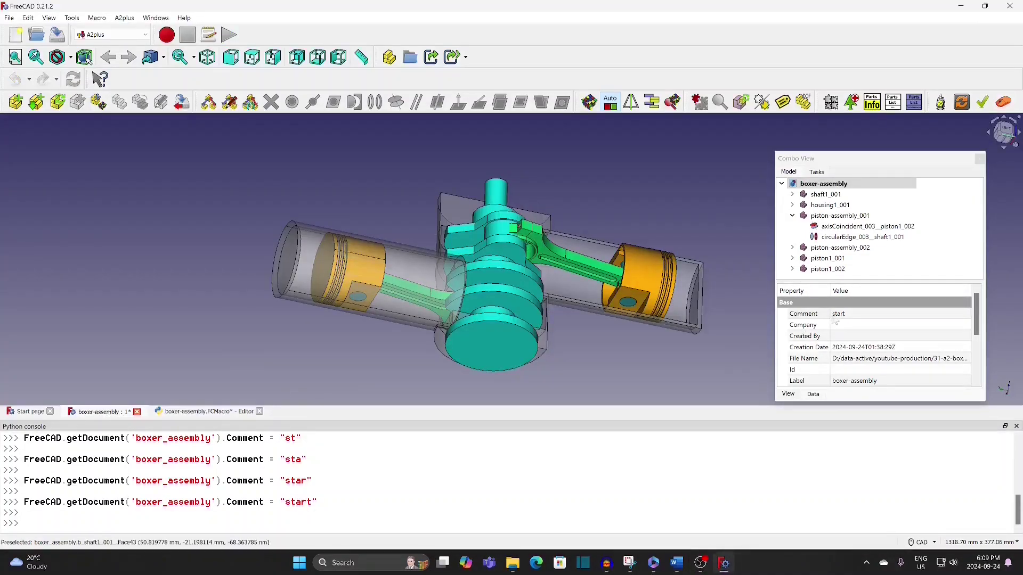
- Expand the shaft's placement and raise its rotation angle in one-degree steps to 116.71°
click(825, 195)
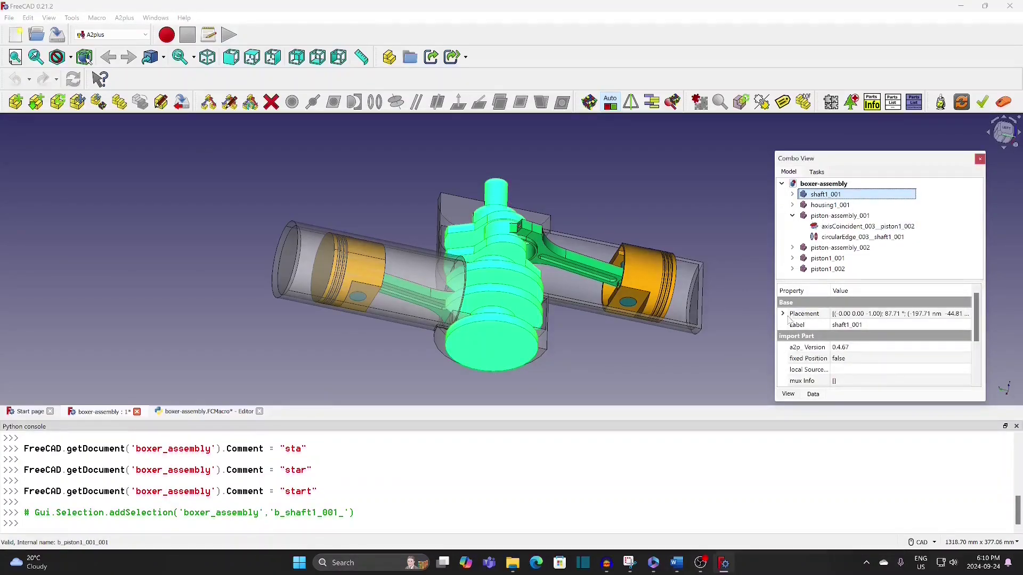
click(783, 315)
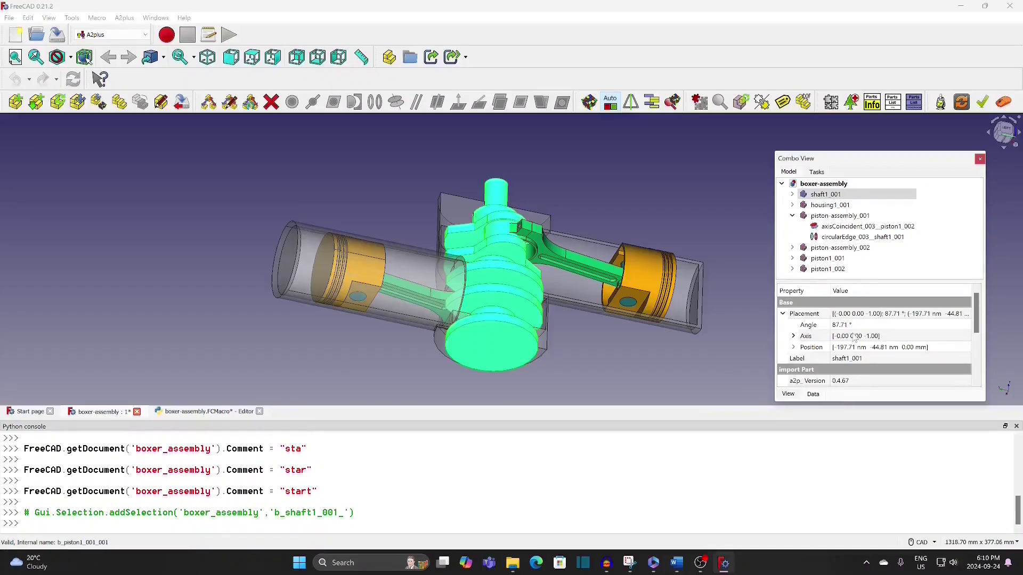
click(952, 327)
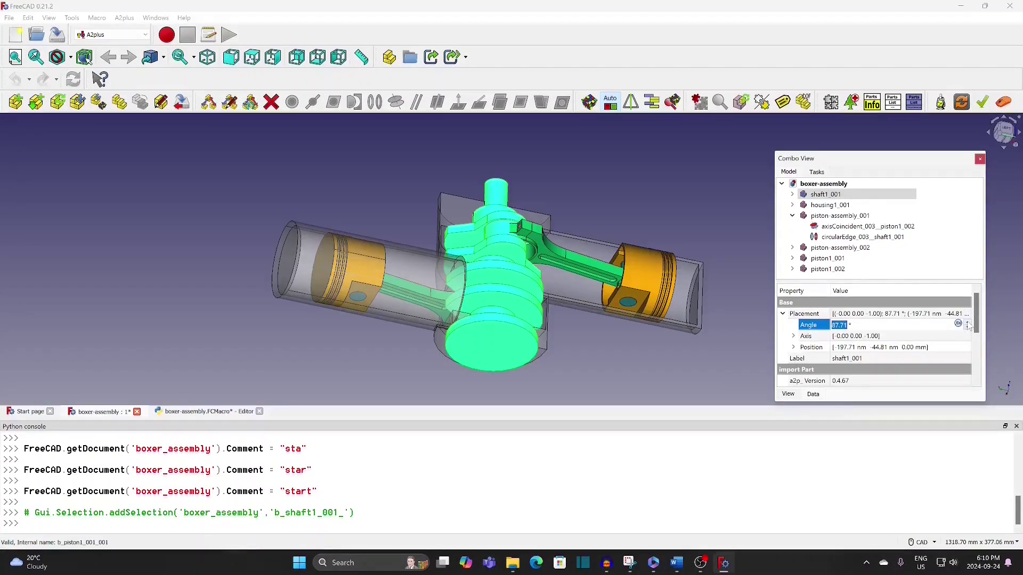
click(967, 324)
click(967, 323)
click(967, 324)
click(967, 324)
click(967, 324)
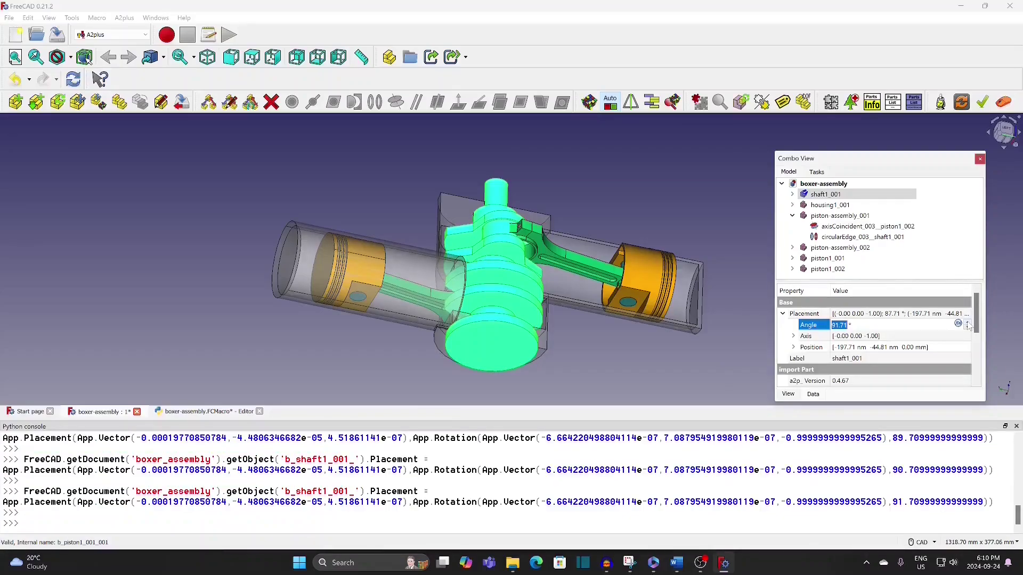
click(967, 323)
click(967, 324)
click(967, 323)
click(967, 324)
click(967, 324)
click(967, 324)
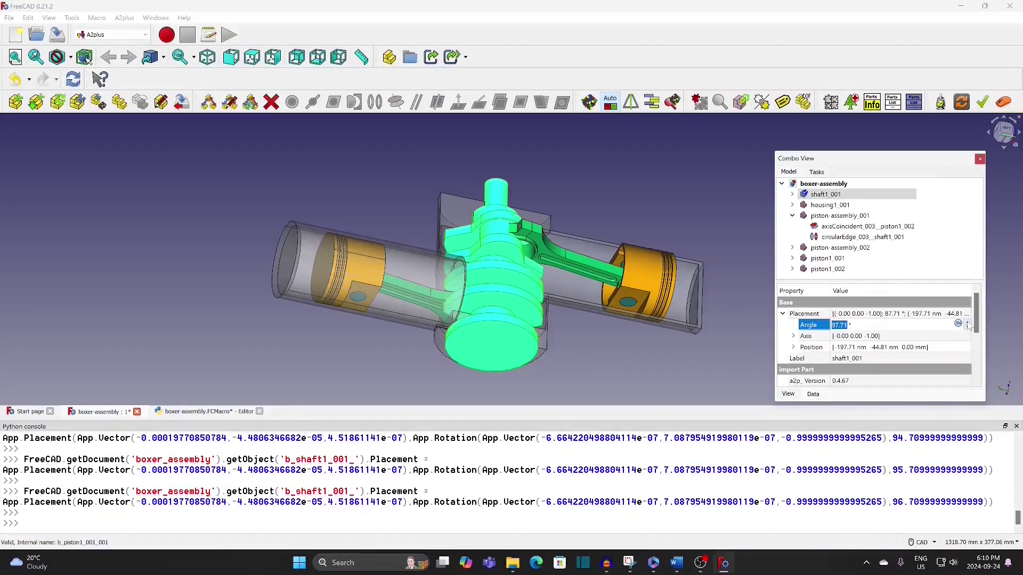
click(967, 323)
click(967, 323)
click(967, 323)
click(967, 324)
click(967, 324)
click(967, 324)
click(967, 323)
click(967, 324)
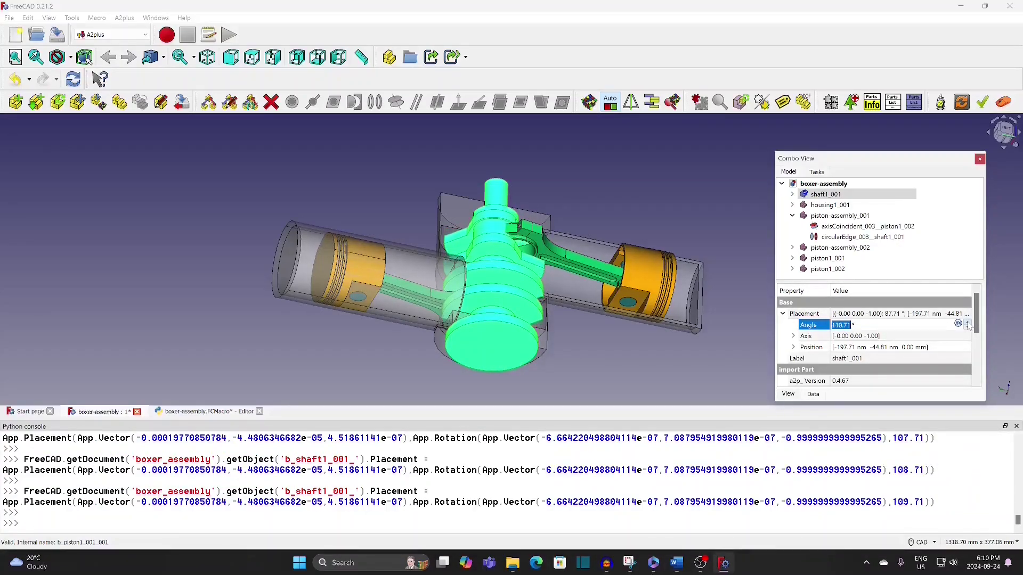
click(967, 323)
click(967, 323)
click(967, 324)
click(967, 323)
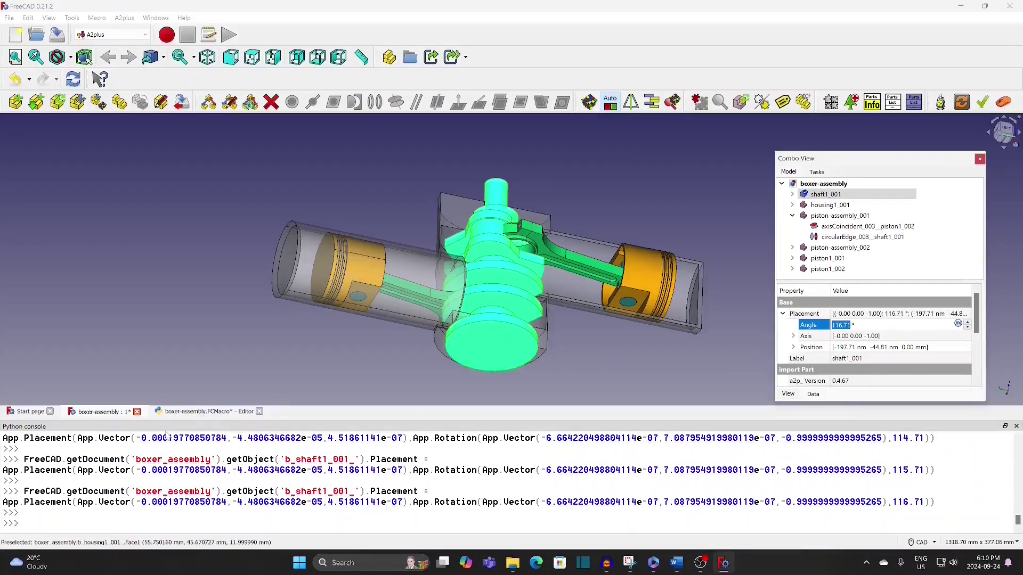
- Complete the macro's while loop with the line shaft.Placement.Rotation.Angle +=0.4 and return to the 3D model
click(192, 412)
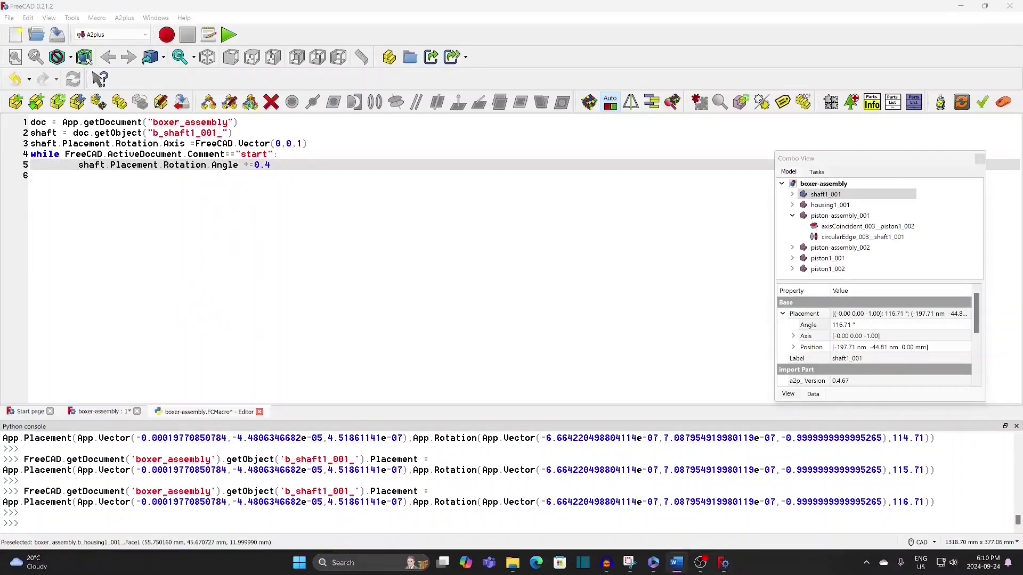
click(96, 414)
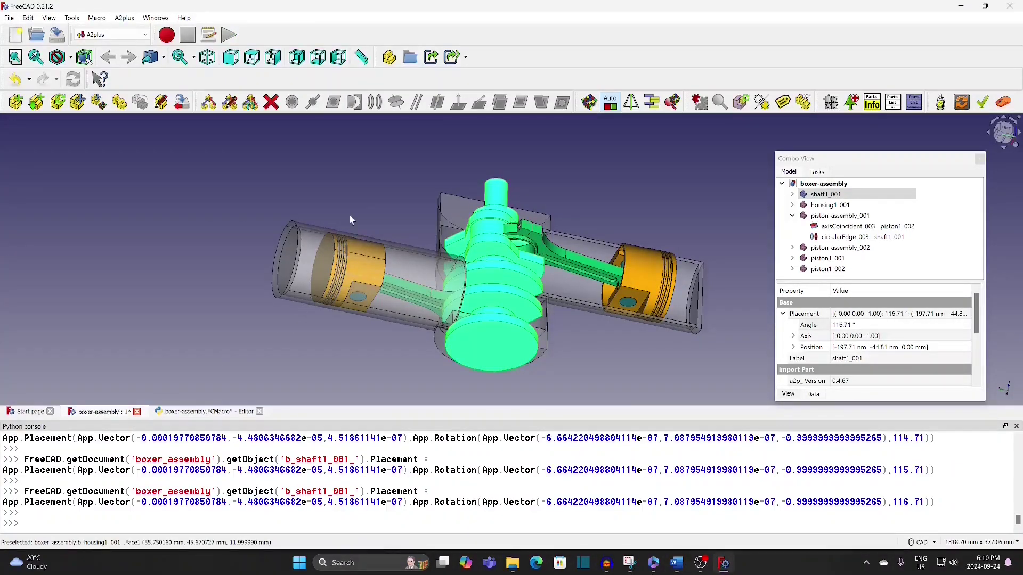
- Solve the assembly constraints and copy Gui.runCommand('a2p_SolverCommand',0) from the Python console into the macro's while loop, indented to match
click(570, 208)
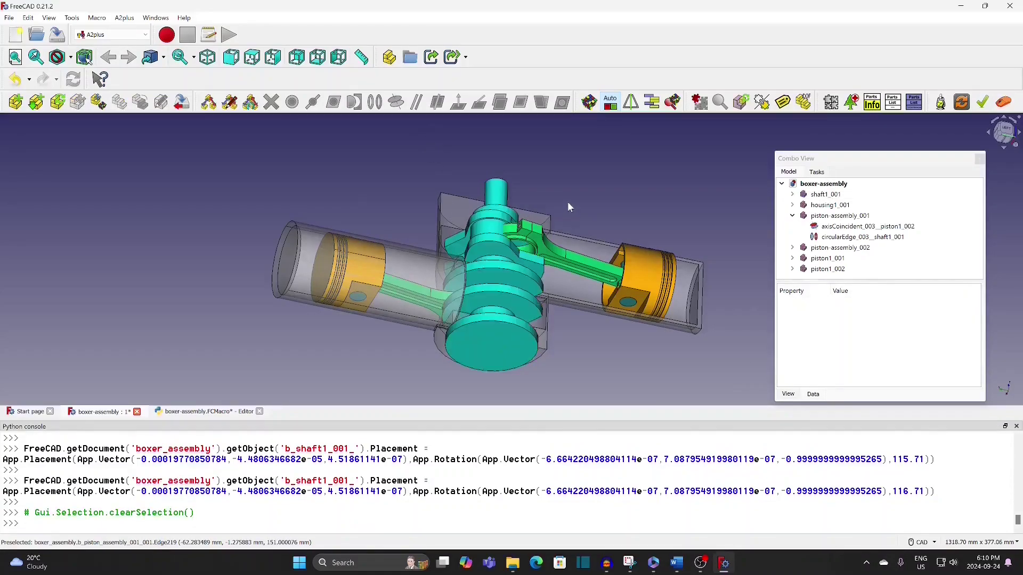
click(589, 103)
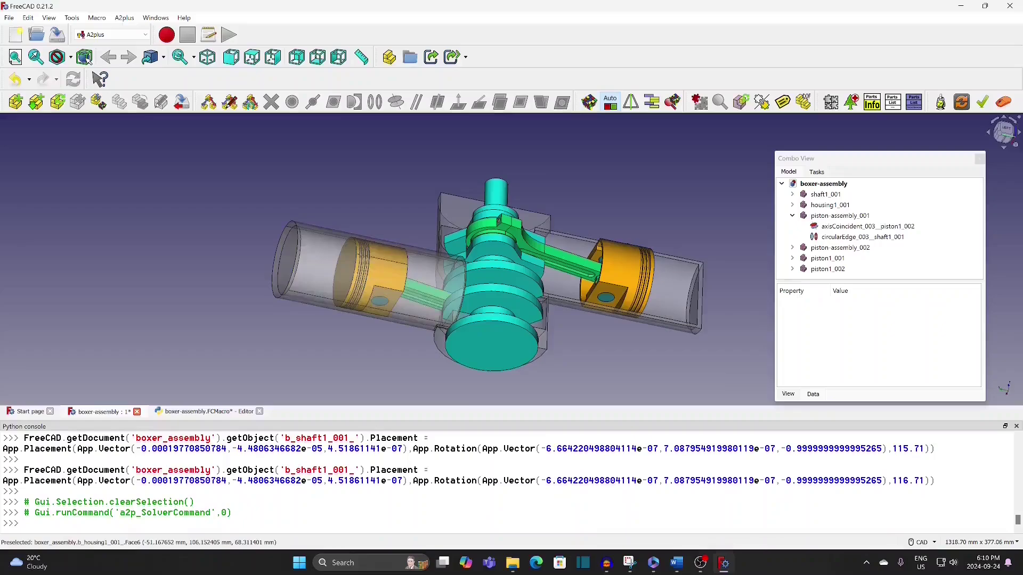
drag(232, 513, 35, 513)
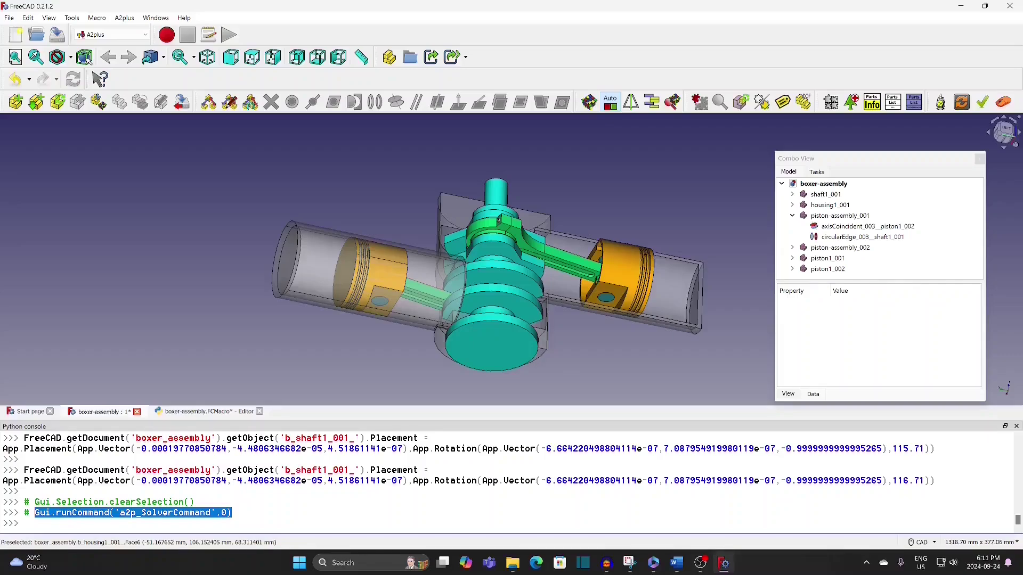
click(184, 412)
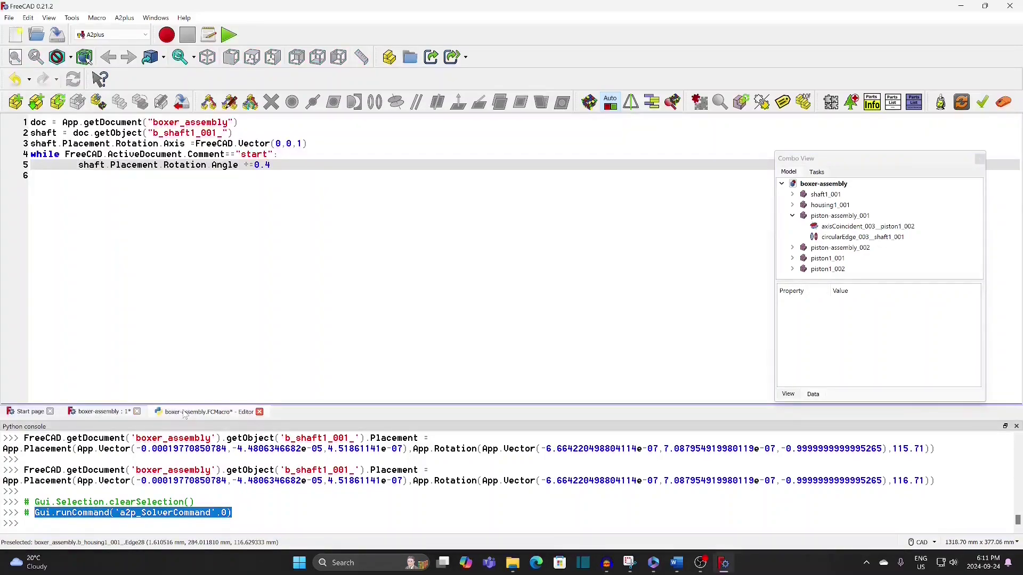
click(32, 176)
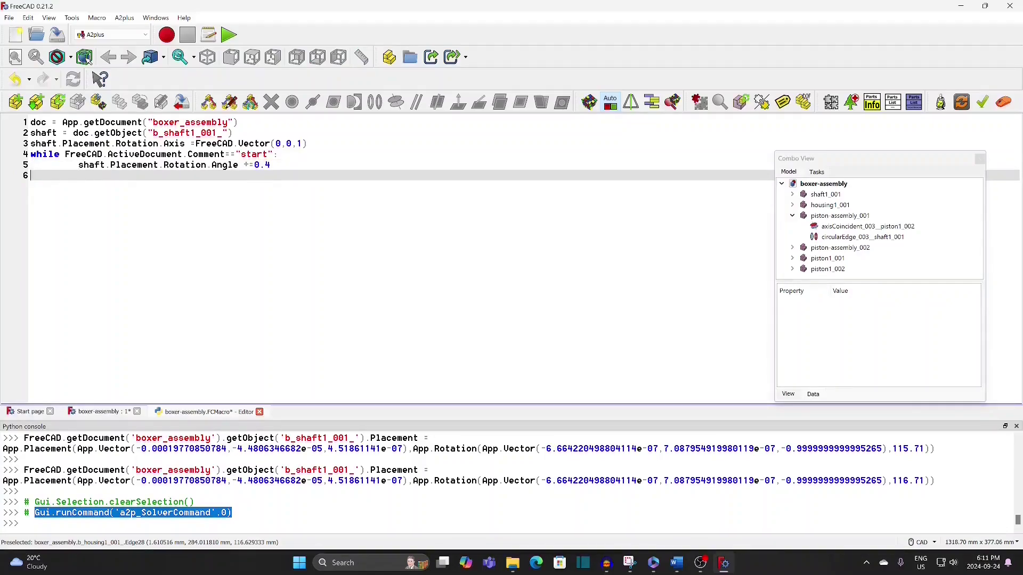
text(Gui.runCommand('a2p_SolverCommand',0))
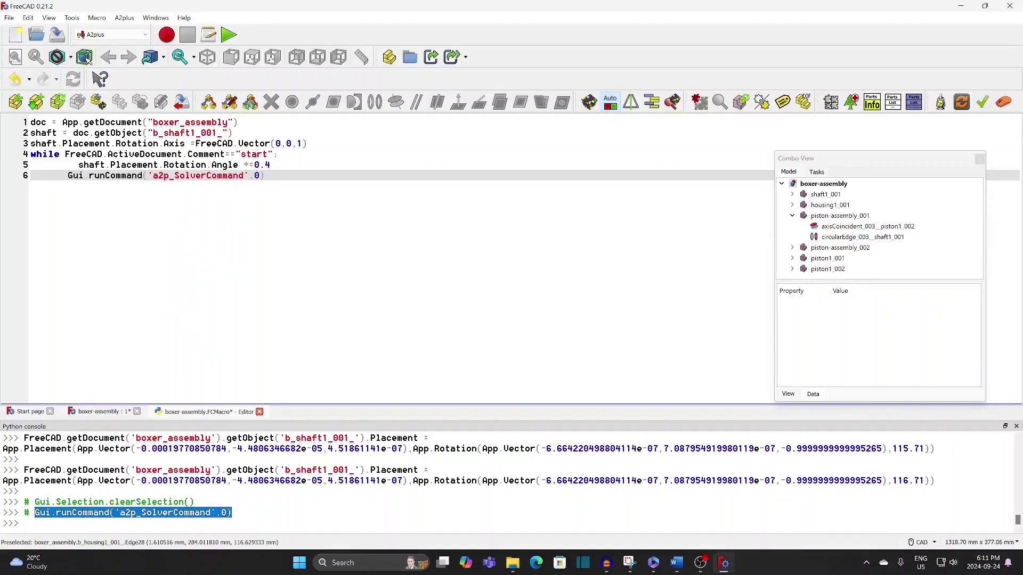
key(BackSpace)
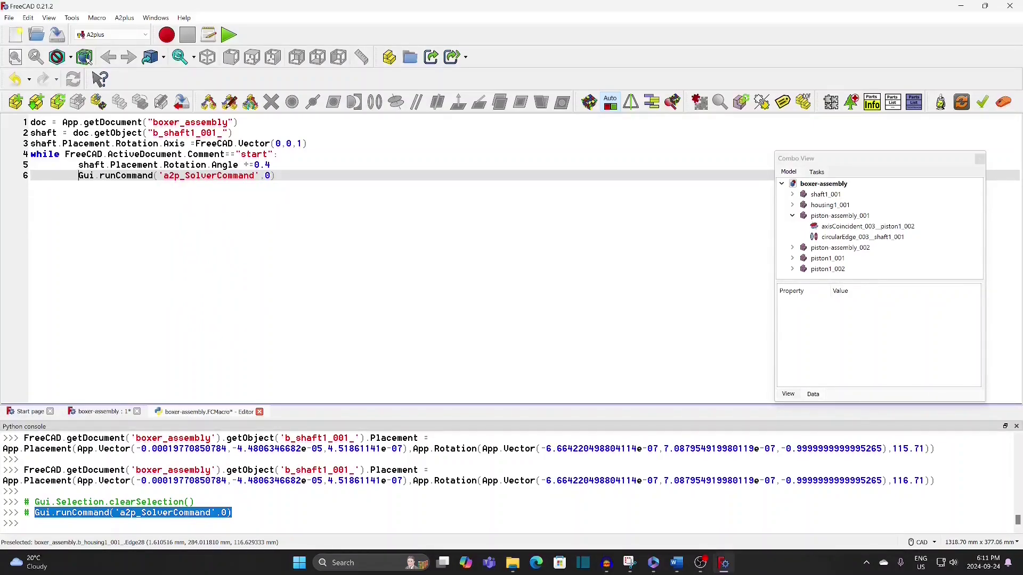
- Add Gui.updateGui() as the last line of the macro's while loop and save the macro
key(End)
key(Return)
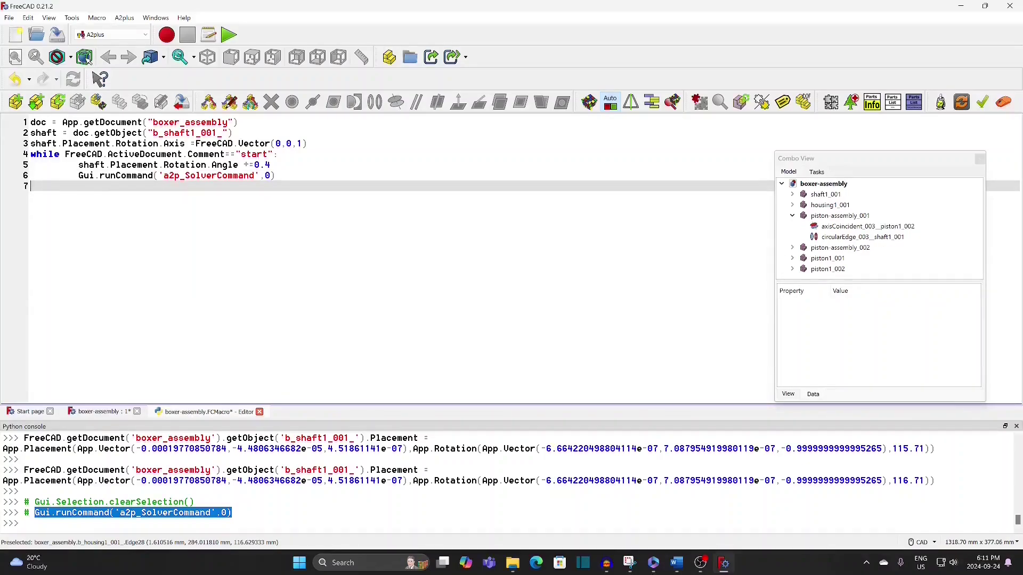
text(Gui.updateGui())
key(ctrl+s)
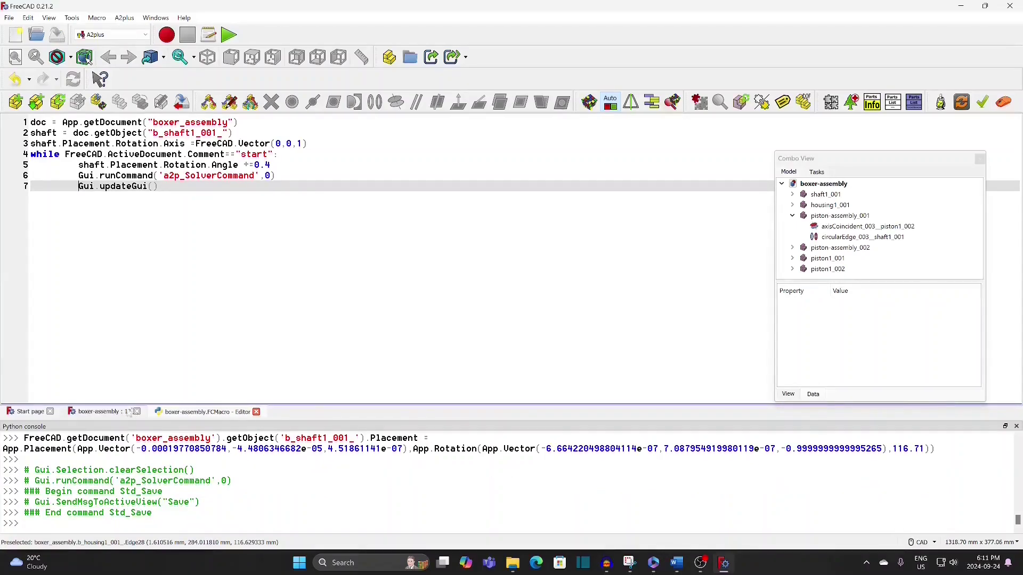
- Show the boxer-assembly document's properties in the 3D model and run the recent macro boxer-assembly to animate the engine
click(100, 412)
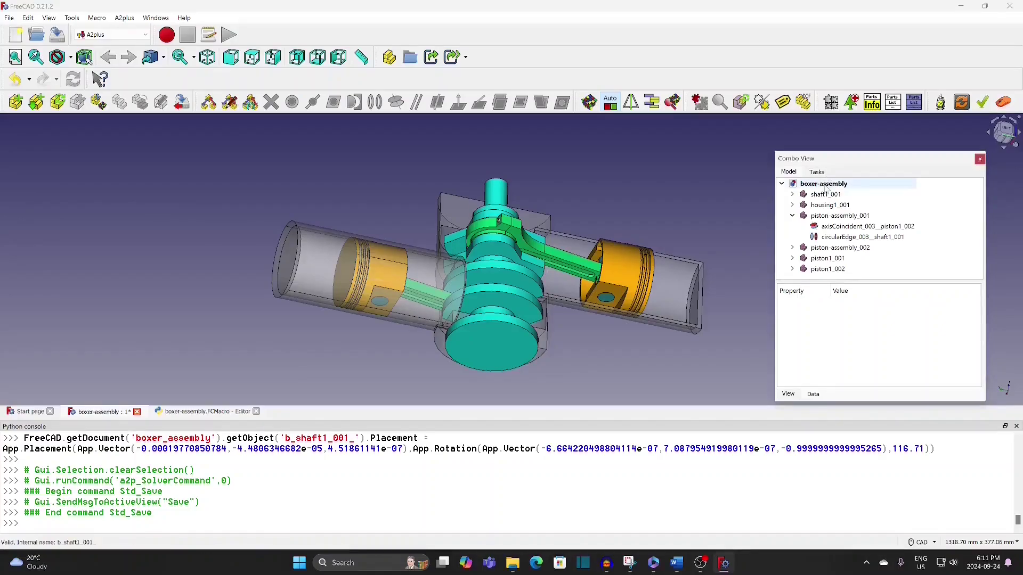
click(824, 184)
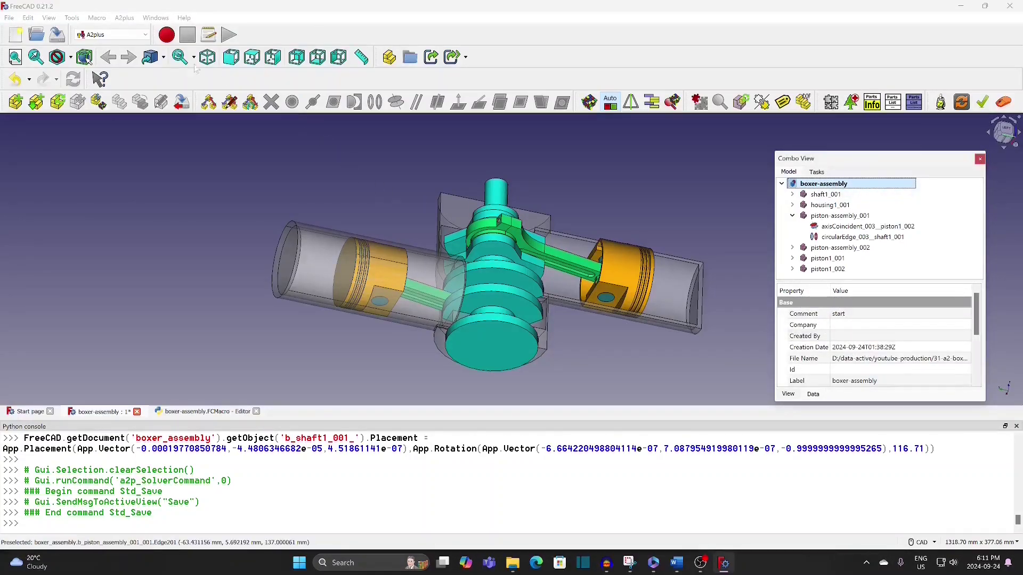
click(97, 17)
mouse_move(107, 67)
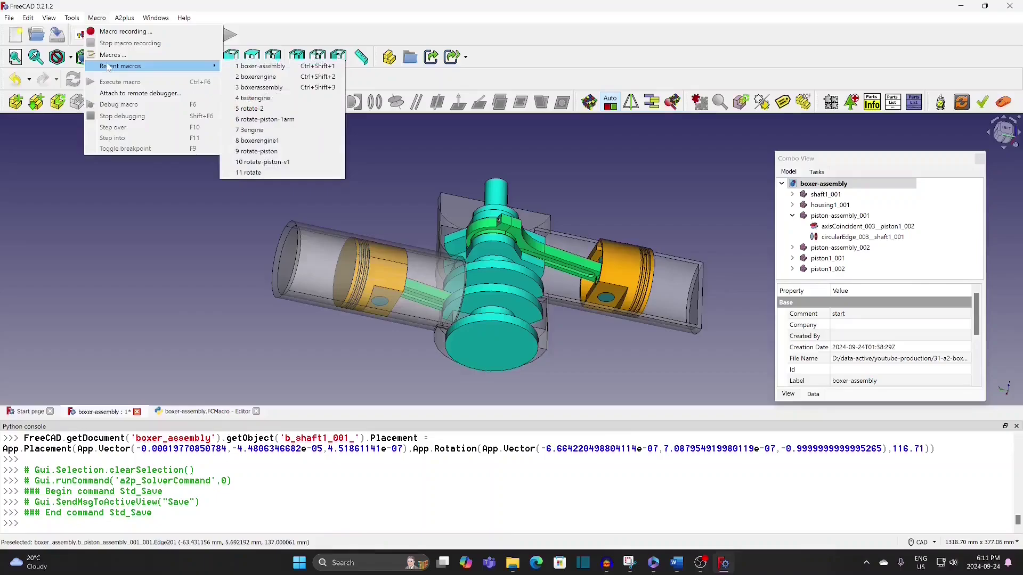
click(265, 68)
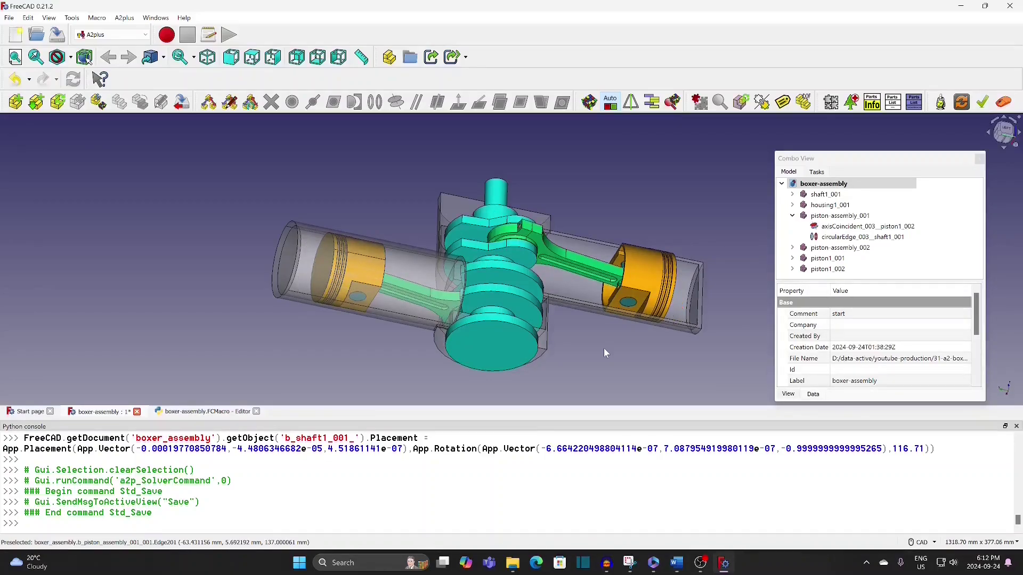
- Stop the running animation by clearing the document's Comment property
click(838, 314)
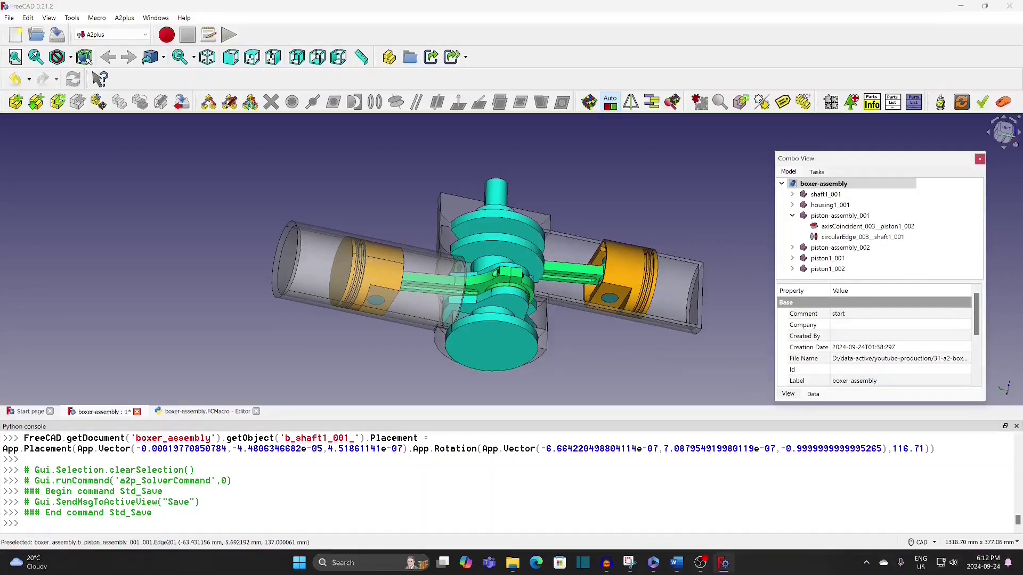
key(End)
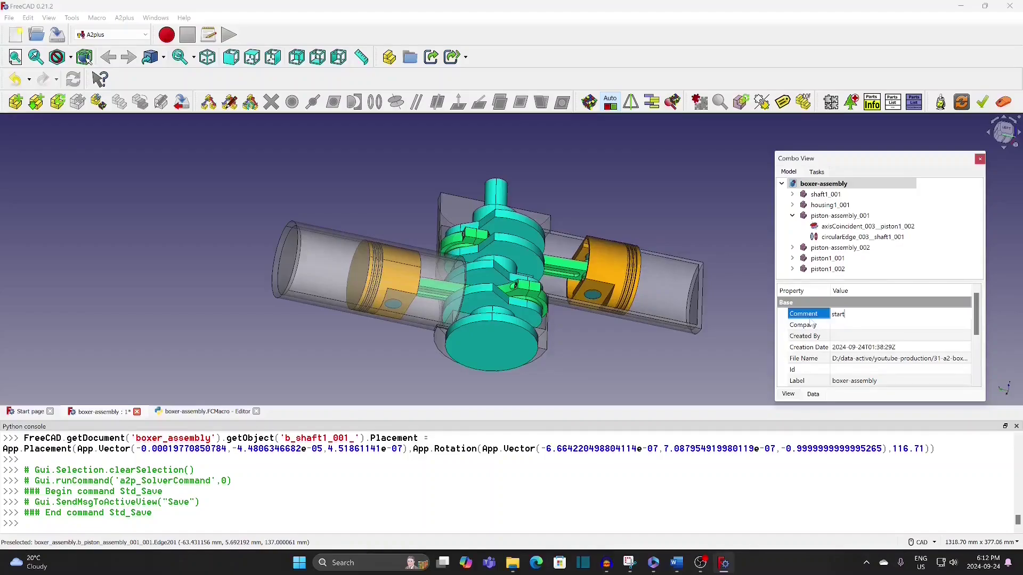
key(BackSpace)
key(BackSpace)
key(BackSpace)
key(BackSpace)
key(BackSpace)
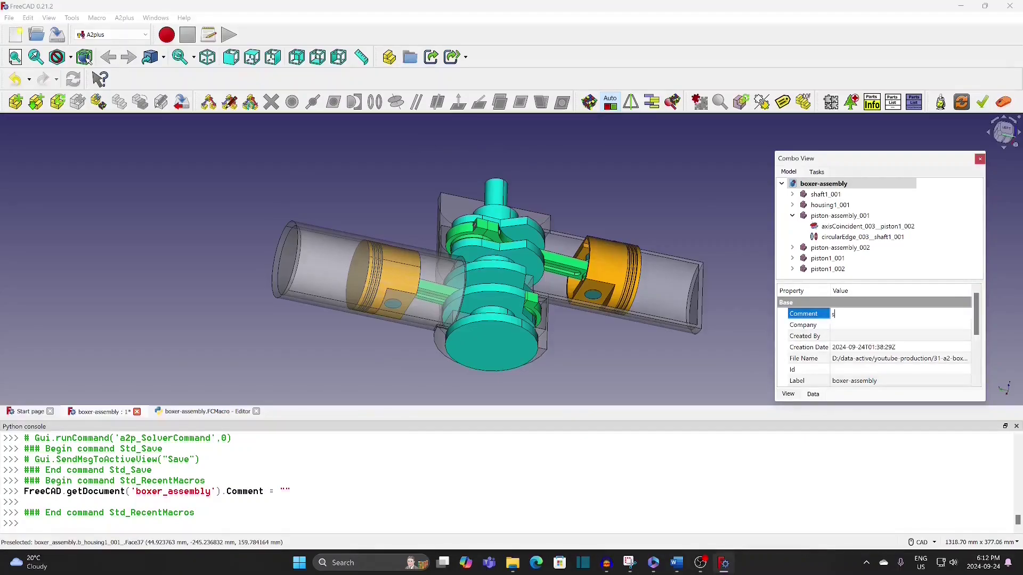
- Set the document's Comment property to start again and rerun the boxer-assembly macro
text(tarrt)
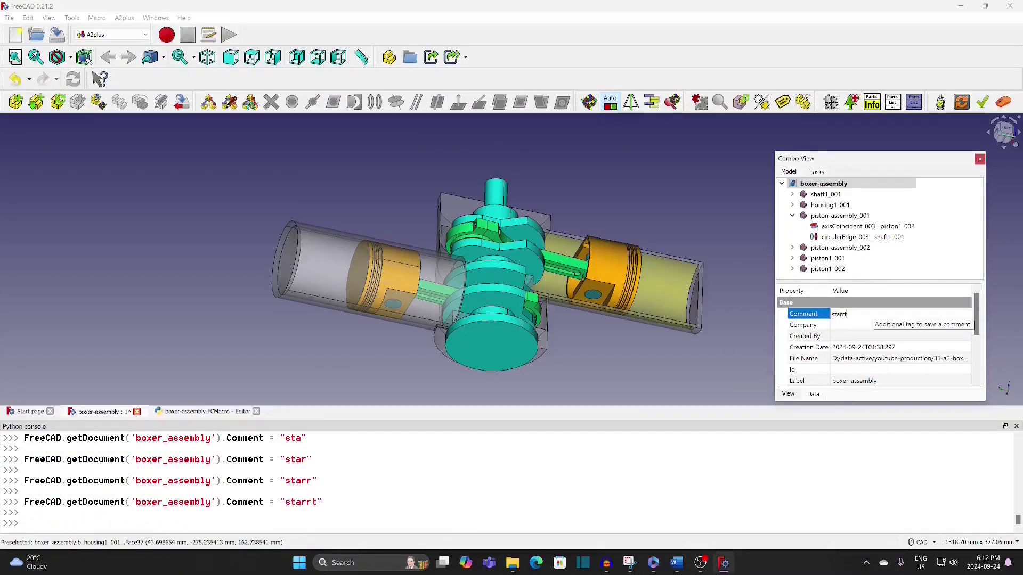
key(BackSpace)
key(BackSpace)
text(t)
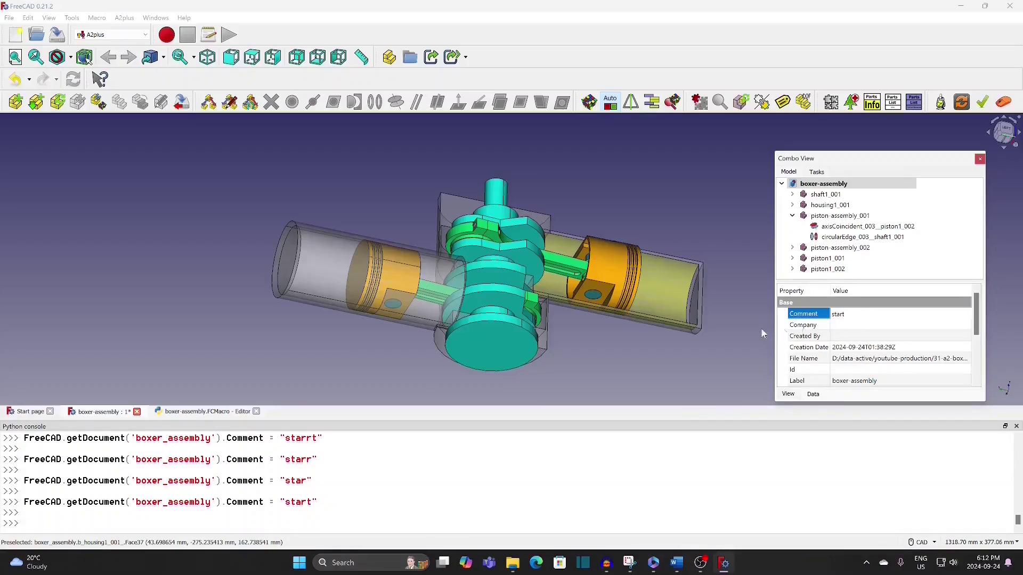
click(101, 19)
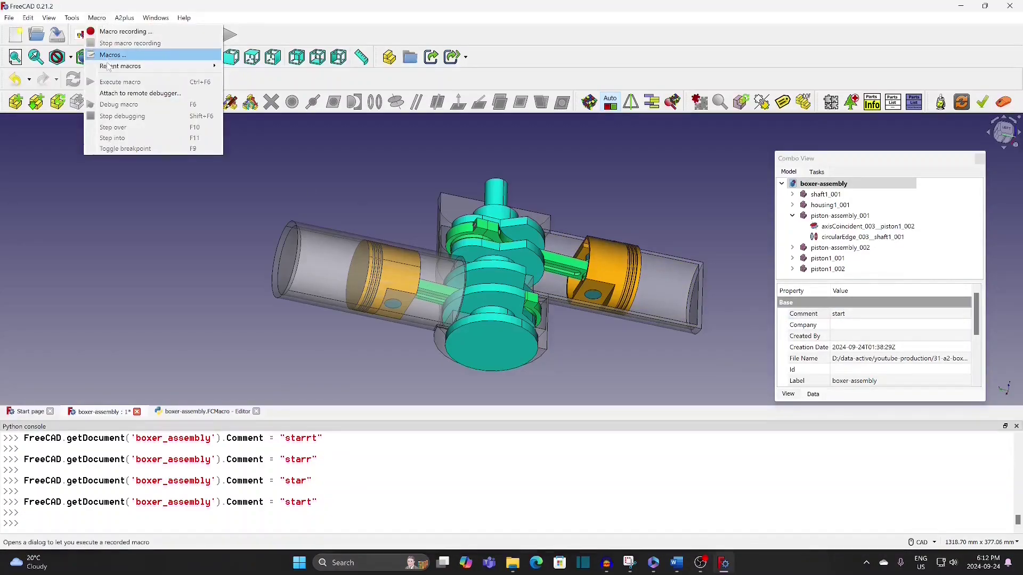
mouse_move(160, 66)
click(287, 67)
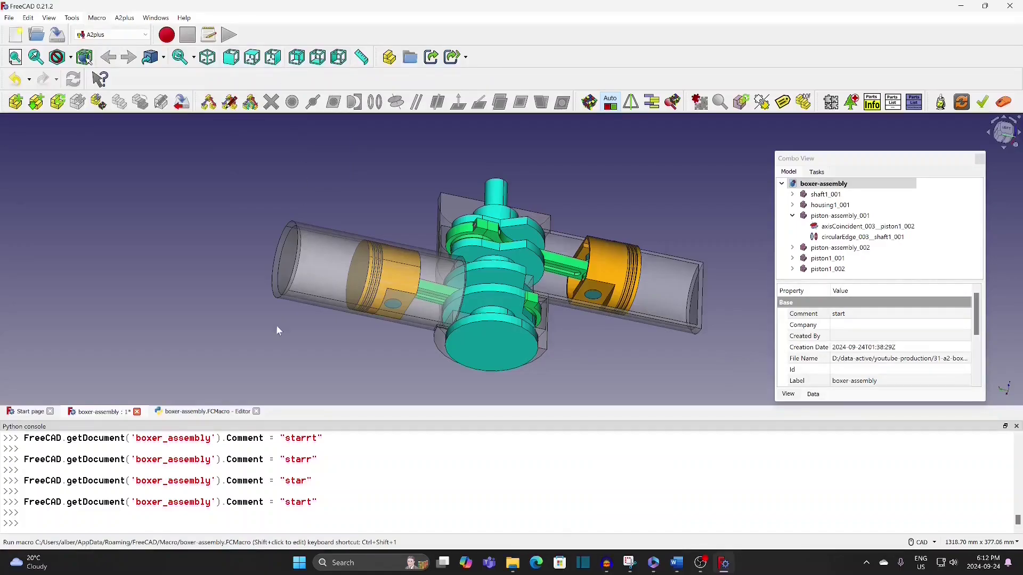